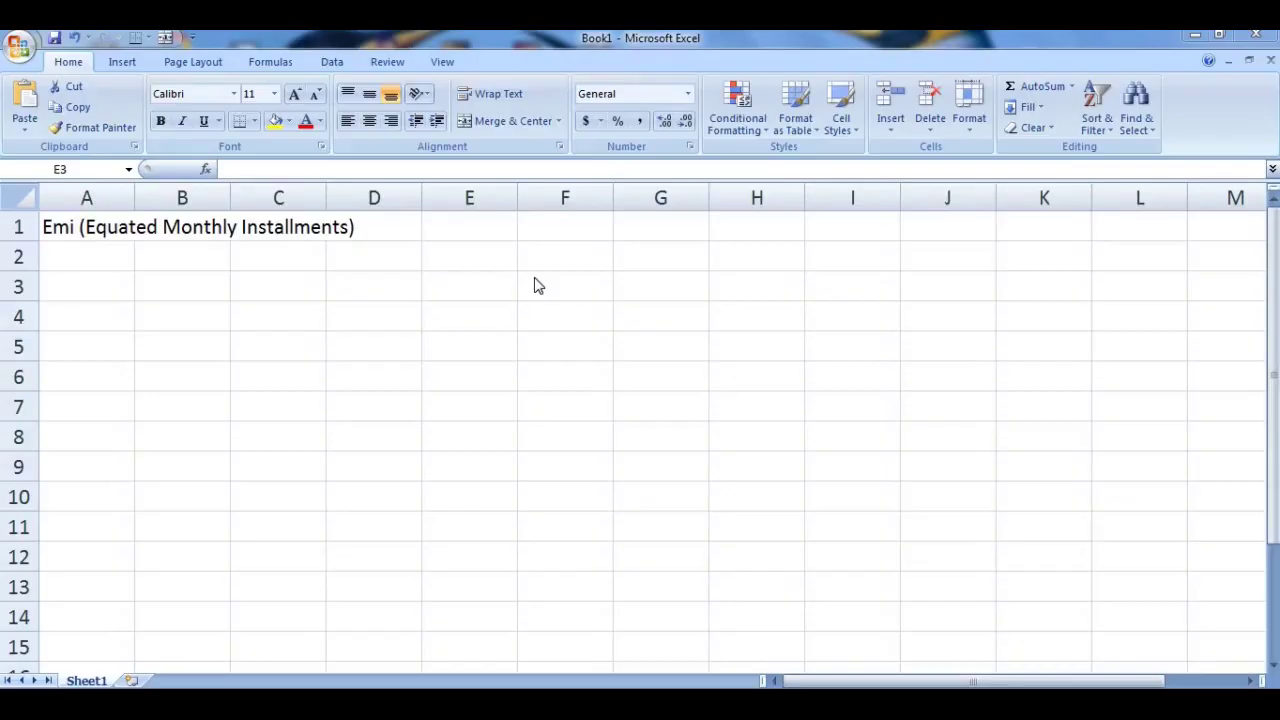
# Enter the heading 'Name Of item' in A2 and widen column A to fit it
pyautogui.click(109, 253)
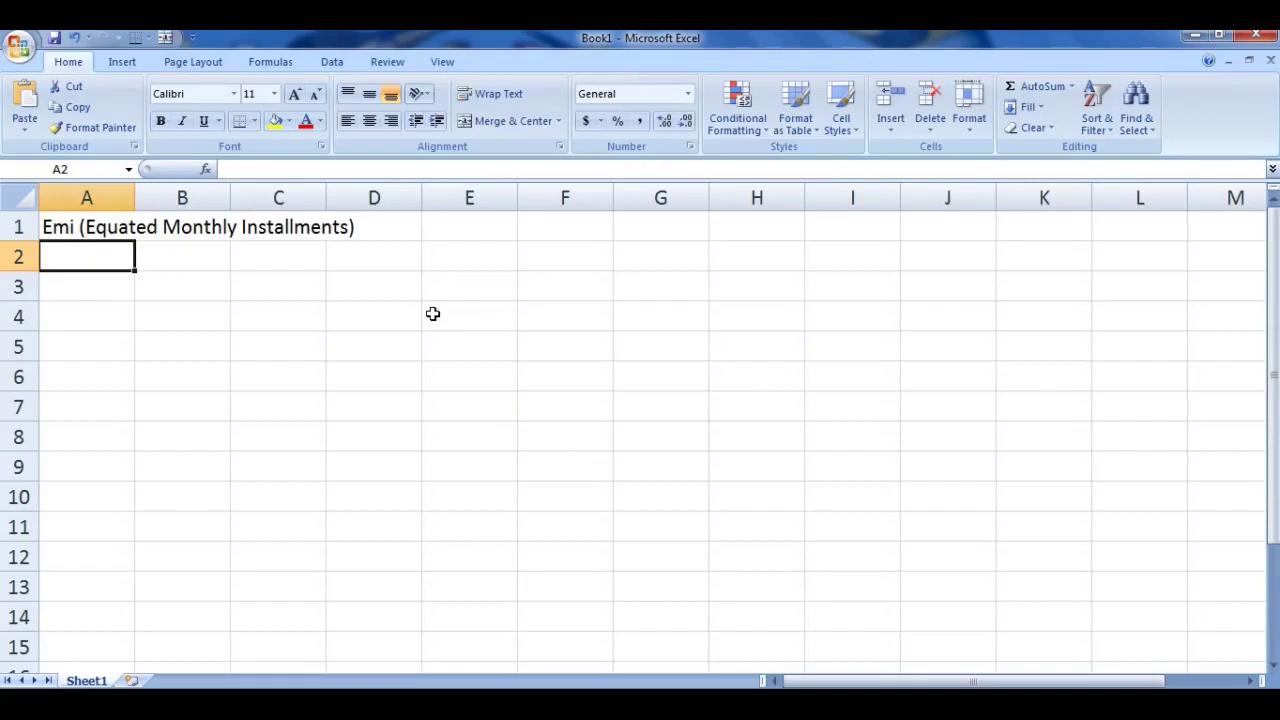
pyautogui.write('Name')
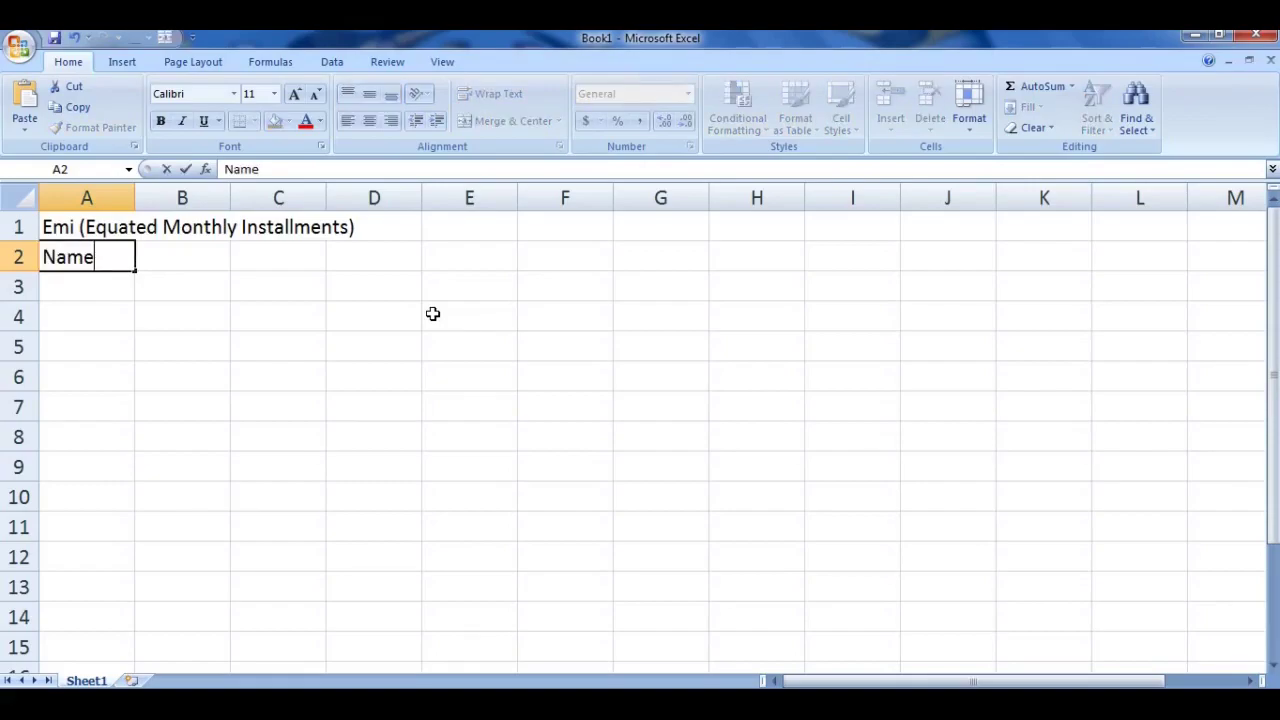
pyautogui.write(' O')
pyautogui.write('f ite ')
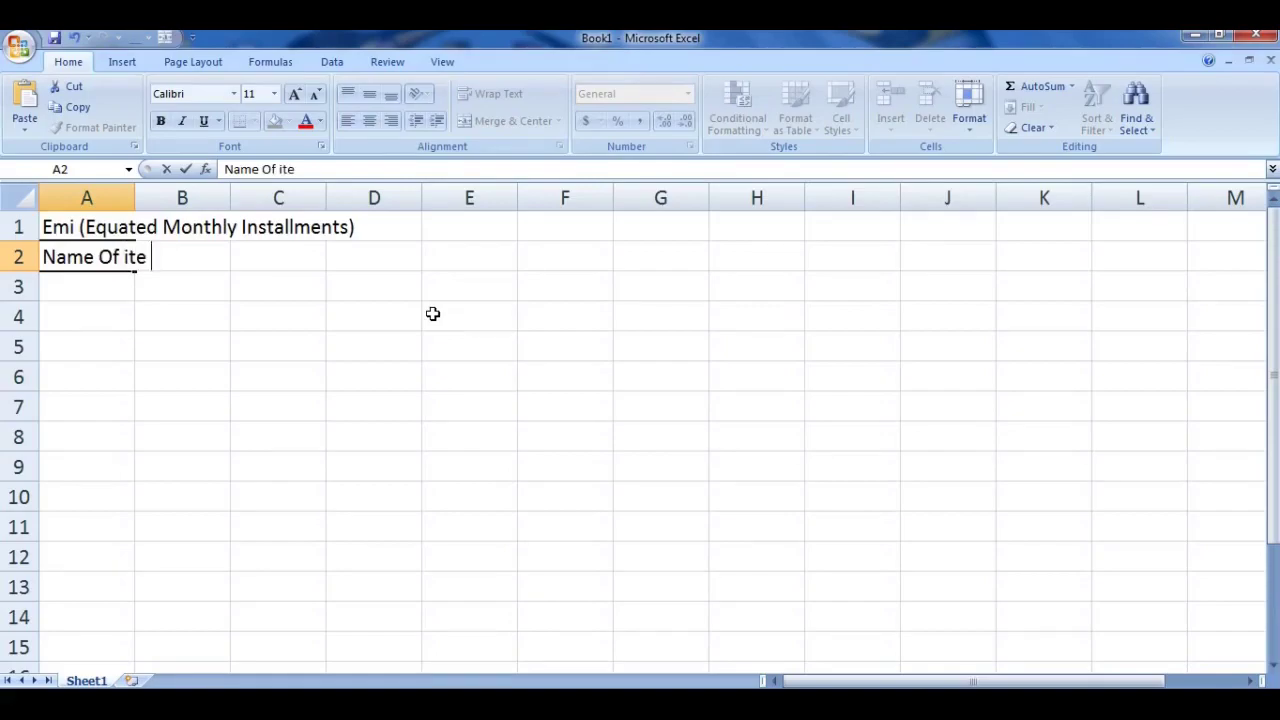
pyautogui.write('m')
pyautogui.press('BackSpace')
pyautogui.press('BackSpace')
pyautogui.write('m')
pyautogui.moveTo(184, 336); pyautogui.dragTo(184, 318)
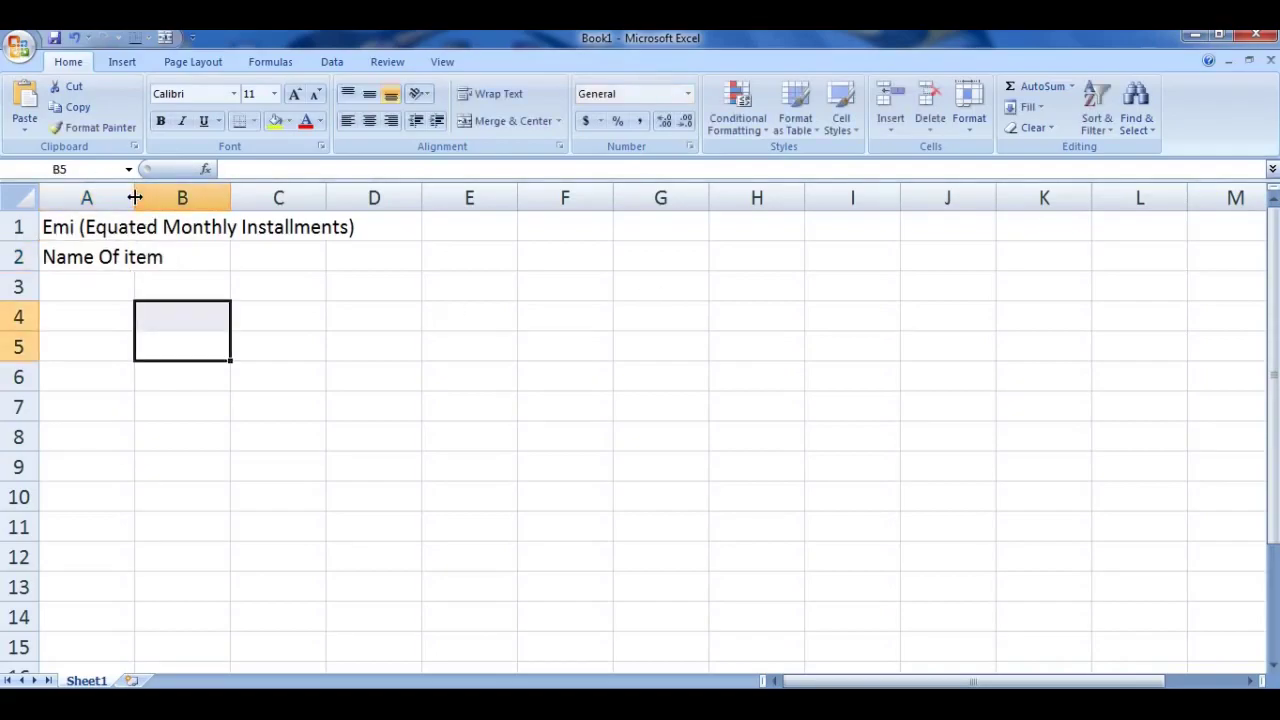
pyautogui.moveTo(135, 197); pyautogui.dragTo(186, 197)
# Add the headings Price, Months and Rate of INT in B2, C2 and D2
pyautogui.click(243, 264)
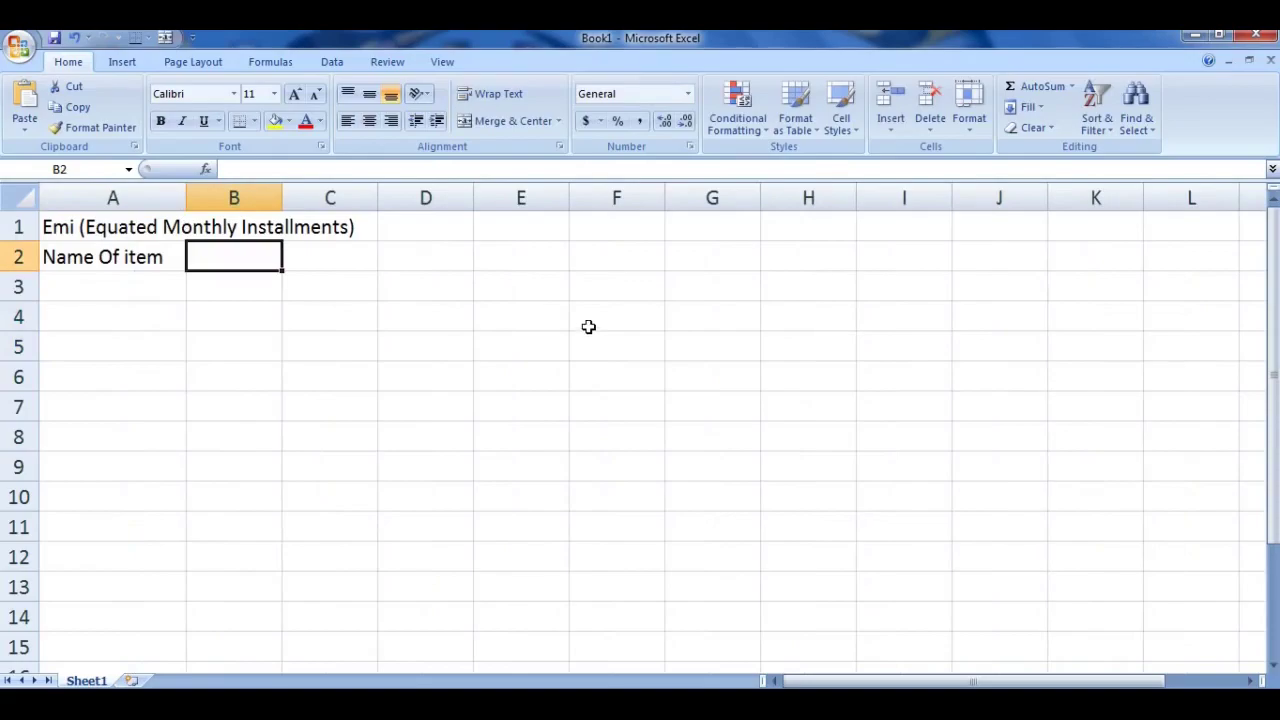
pyautogui.write('Prin')
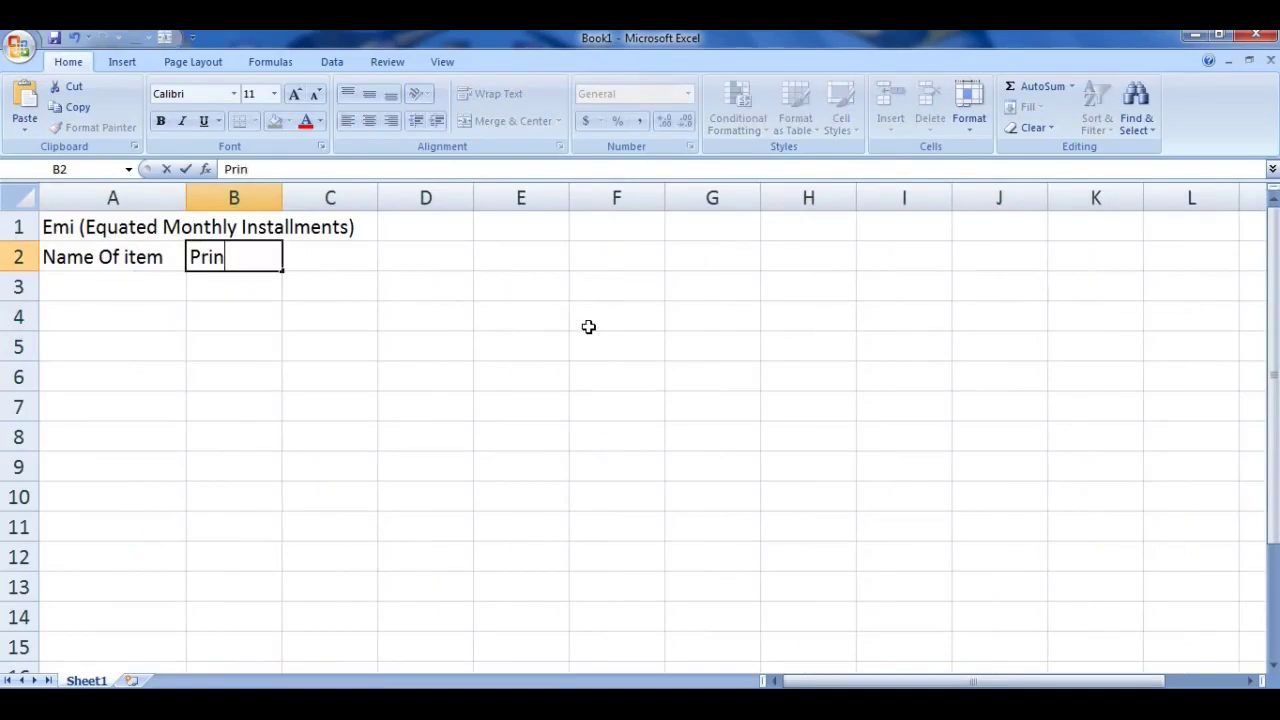
pyautogui.press('BackSpace')
pyautogui.press('BackSpace')
pyautogui.write('icew')
pyautogui.press('BackSpace')
pyautogui.click(497, 343)
pyautogui.click(320, 252)
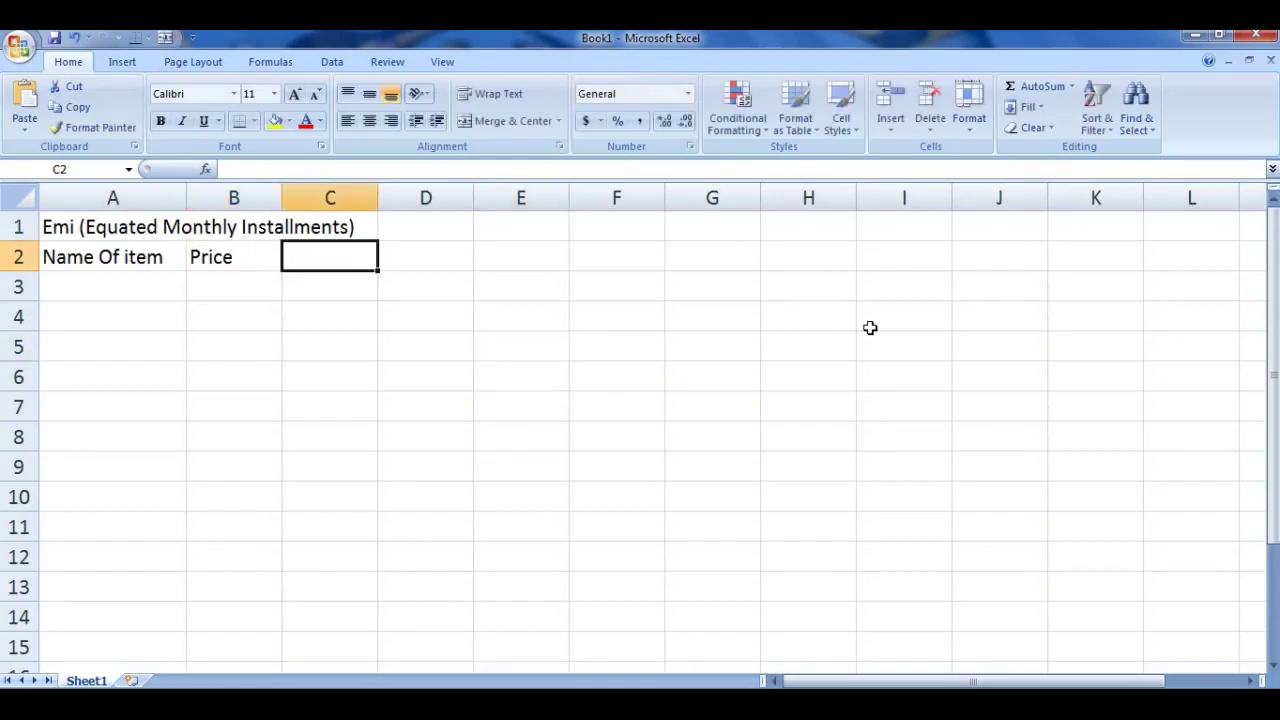
pyautogui.write('Mo')
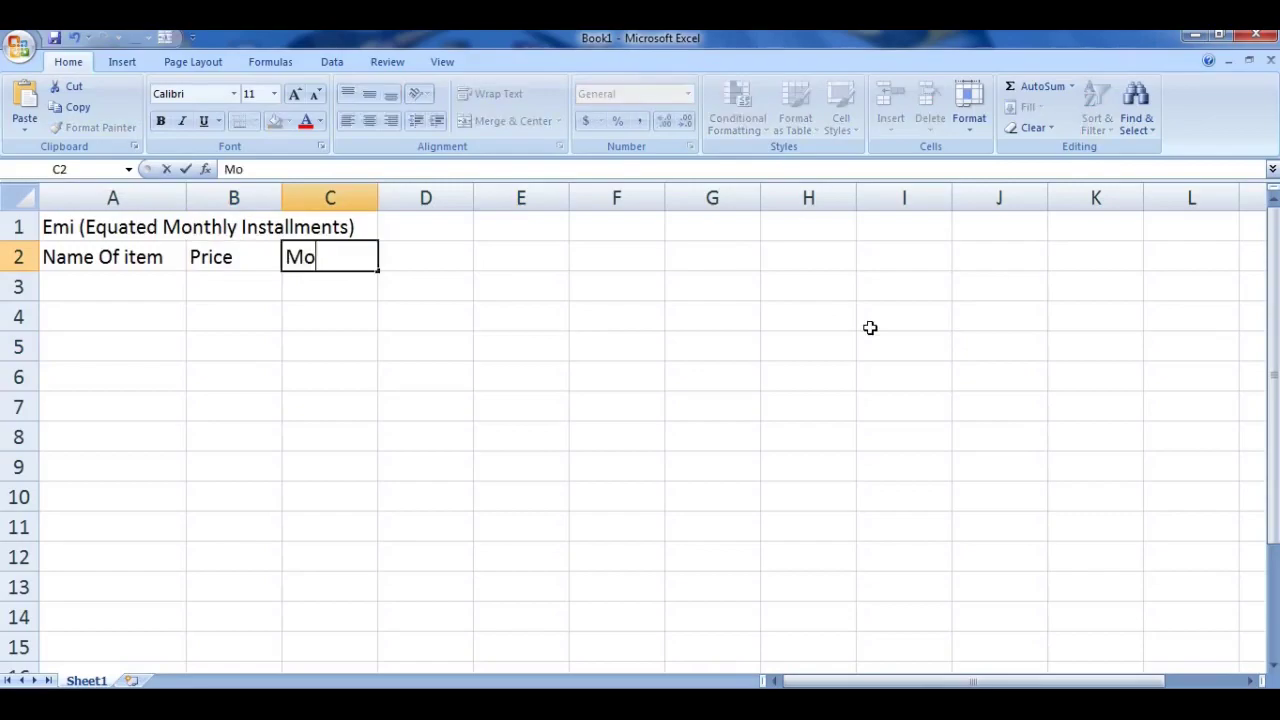
pyautogui.write('nth')
pyautogui.write('s')
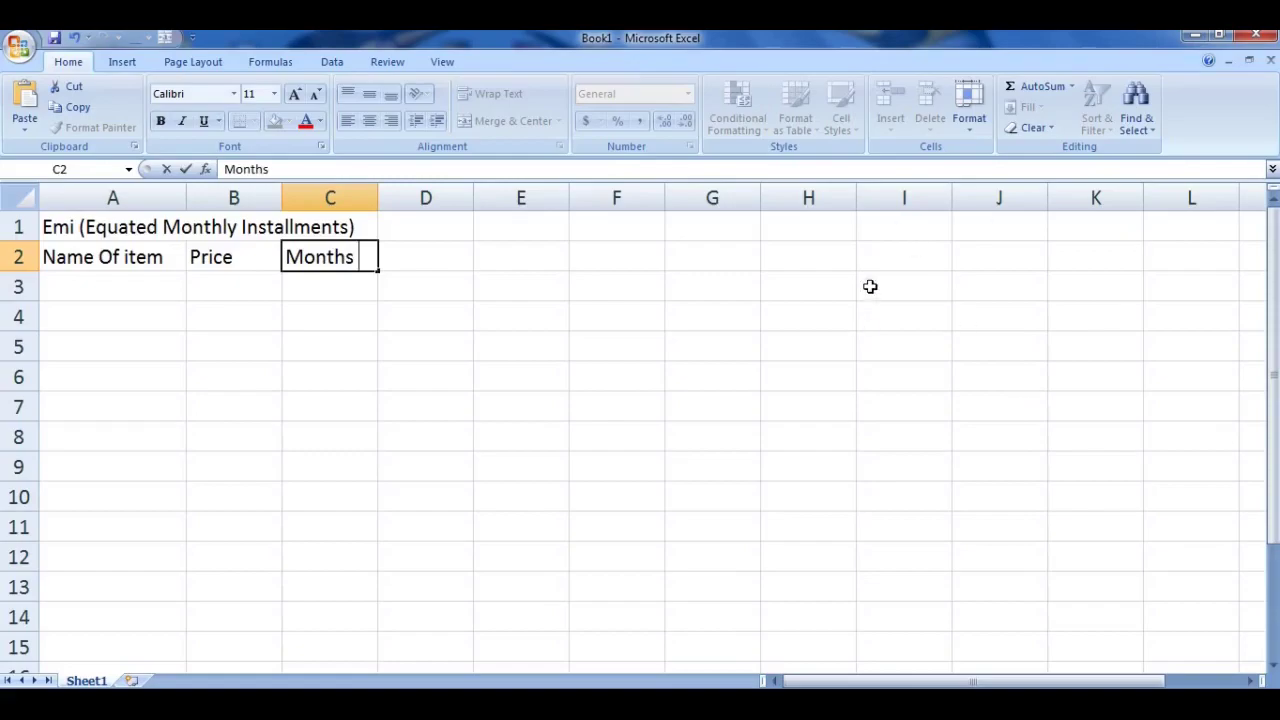
pyautogui.click(440, 250)
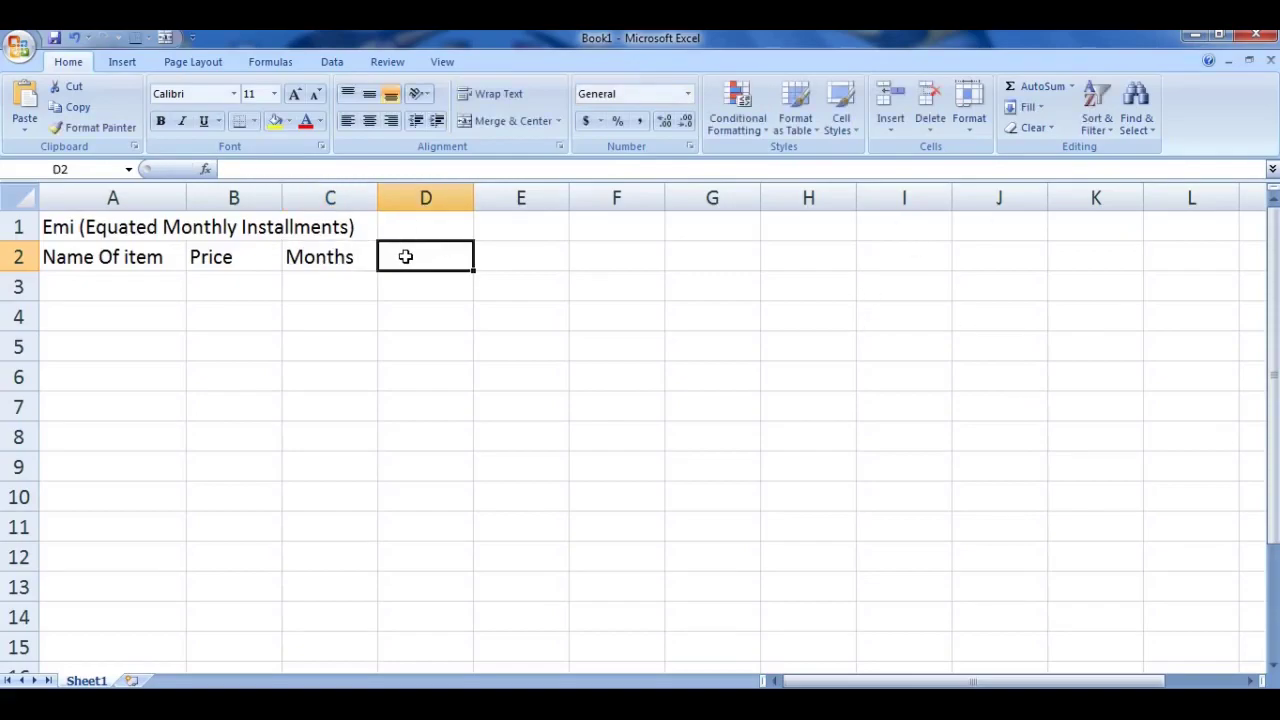
pyautogui.write('R')
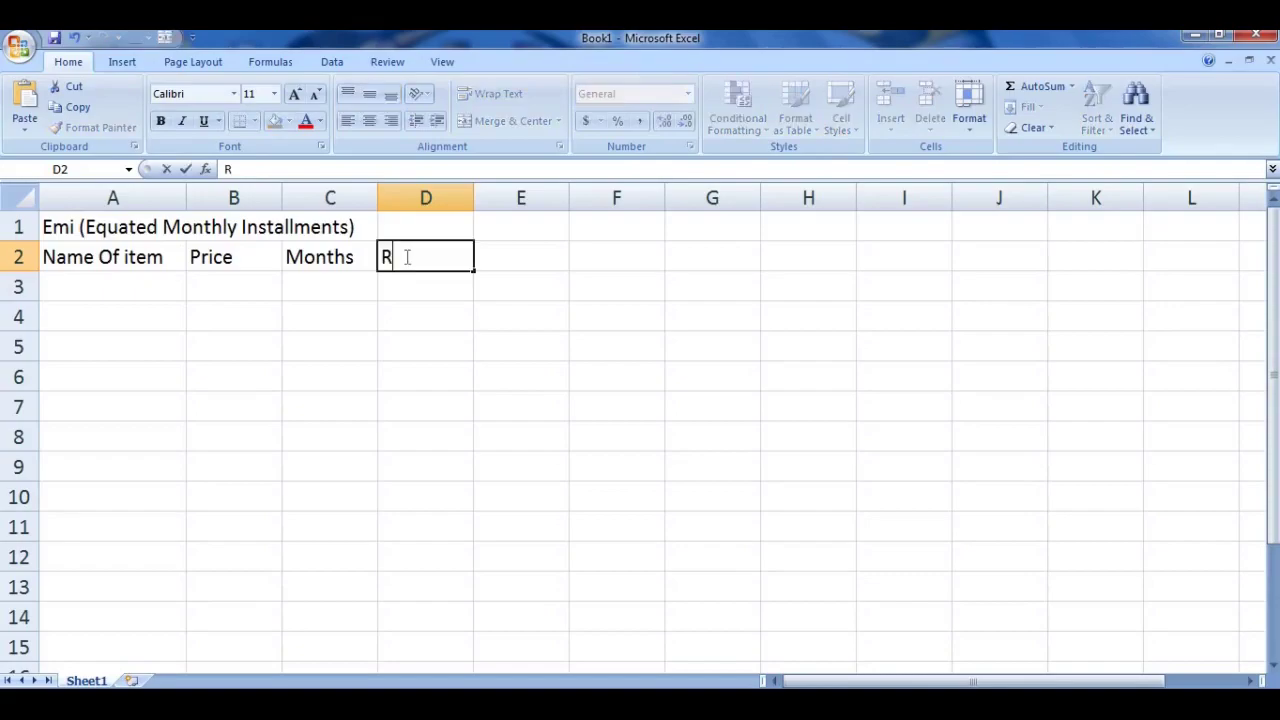
pyautogui.write('ate ')
pyautogui.write('of ')
pyautogui.write('INT')
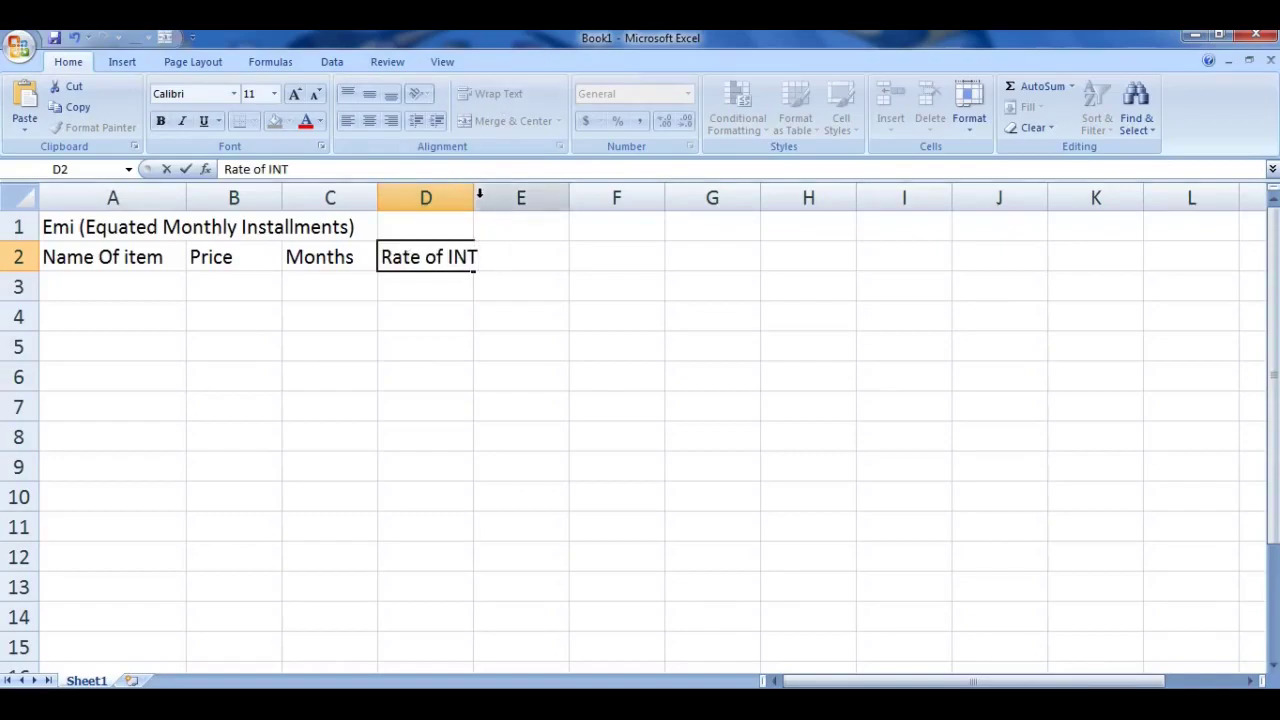
pyautogui.click(479, 196)
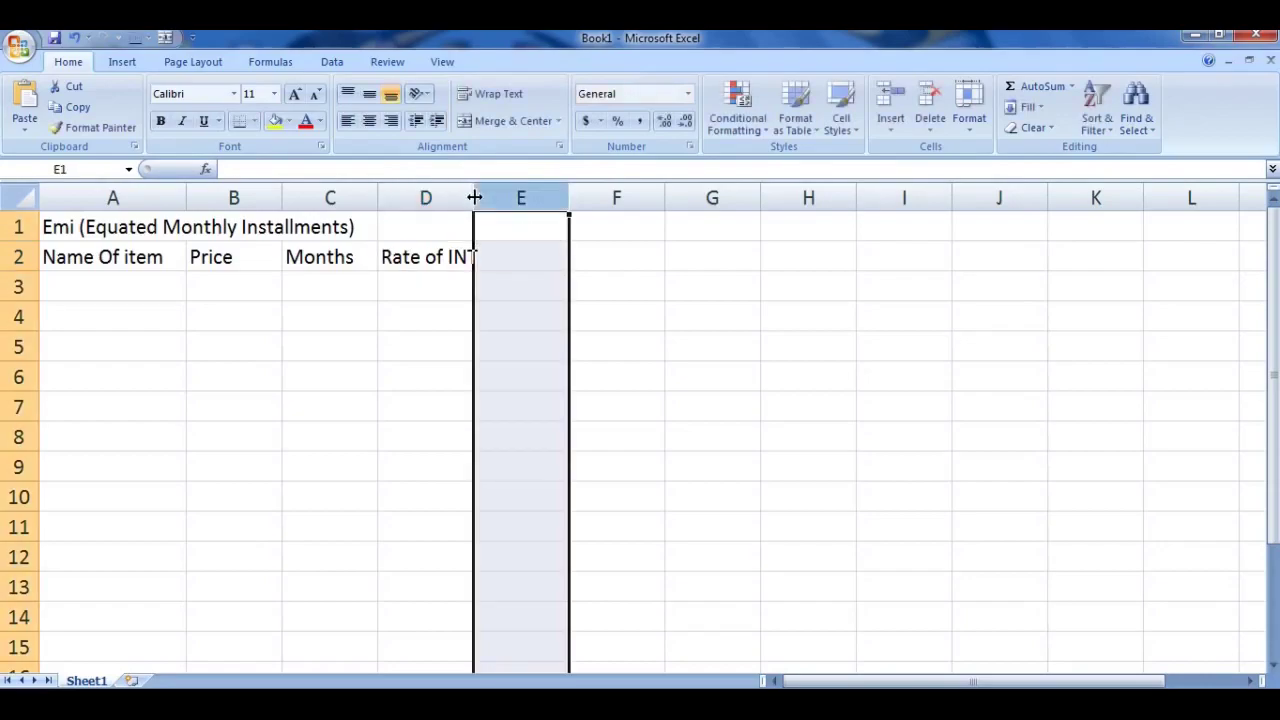
# Widen column D, then enter 'Principal Amt' in E2 and widen column E to fit
pyautogui.moveTo(474, 197); pyautogui.dragTo(490, 197)
pyautogui.click(511, 258)
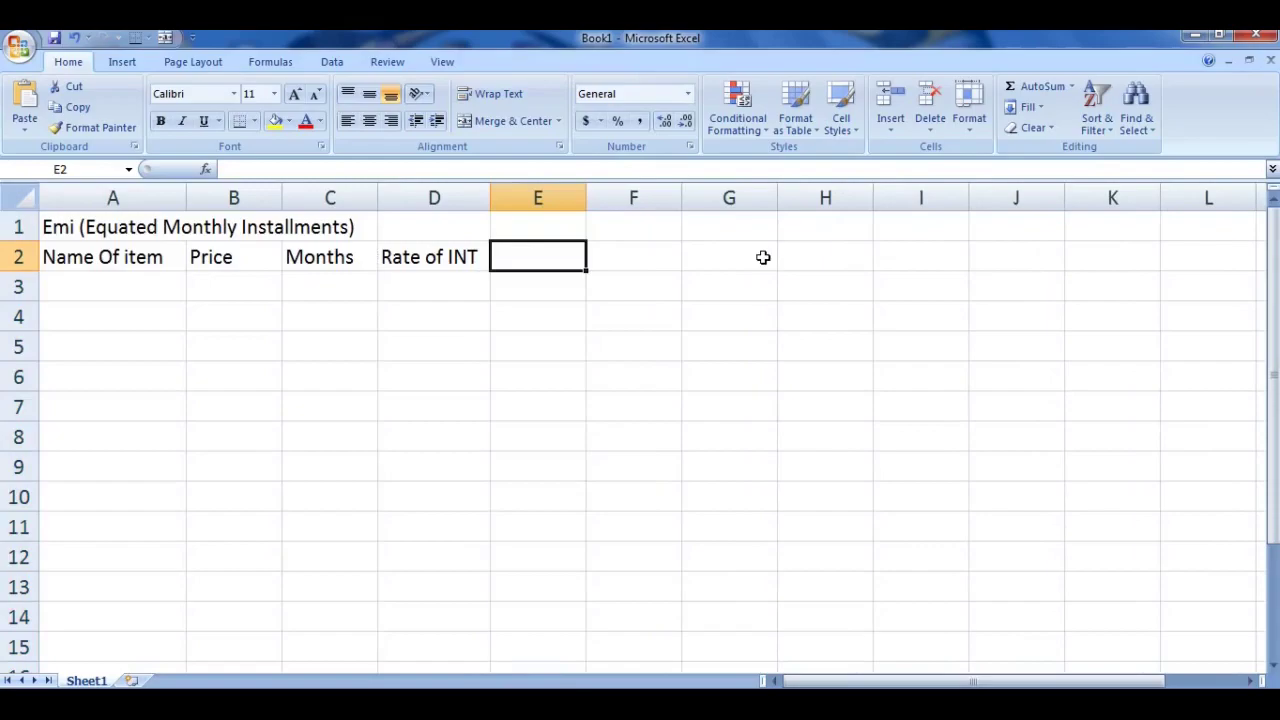
pyautogui.write('P')
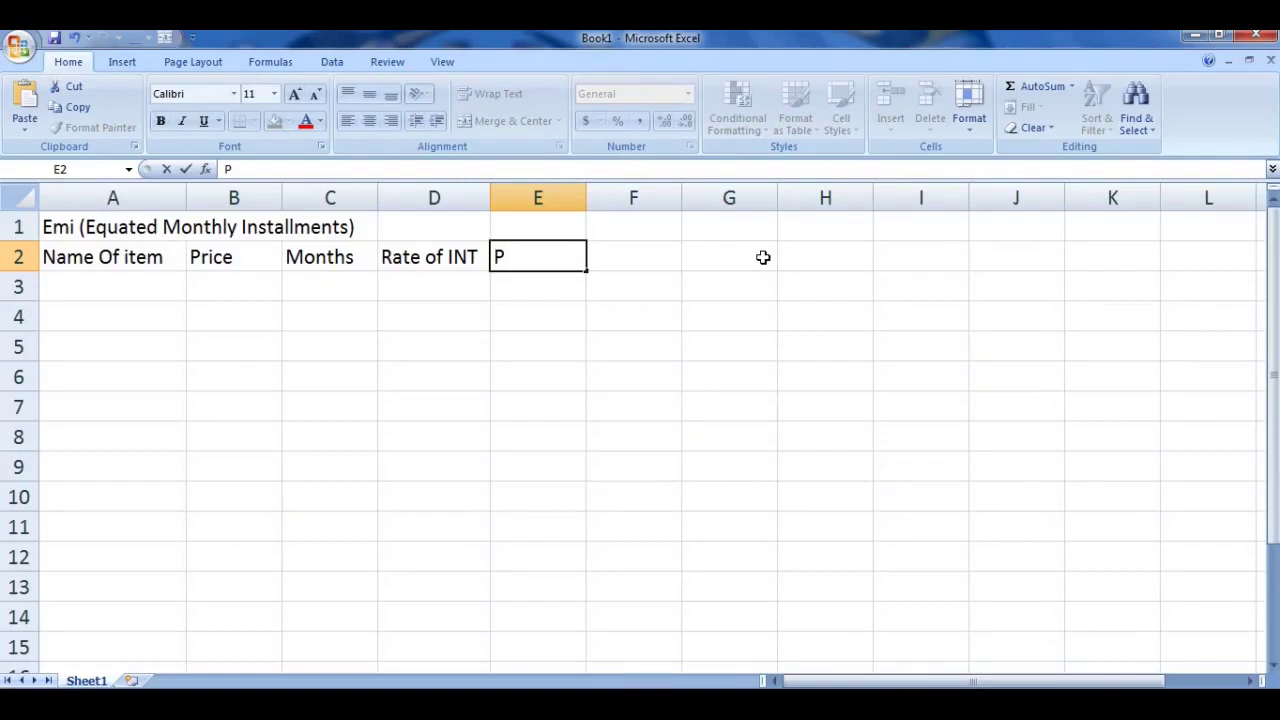
pyautogui.write('rin')
pyautogui.write('ci')
pyautogui.write('pal')
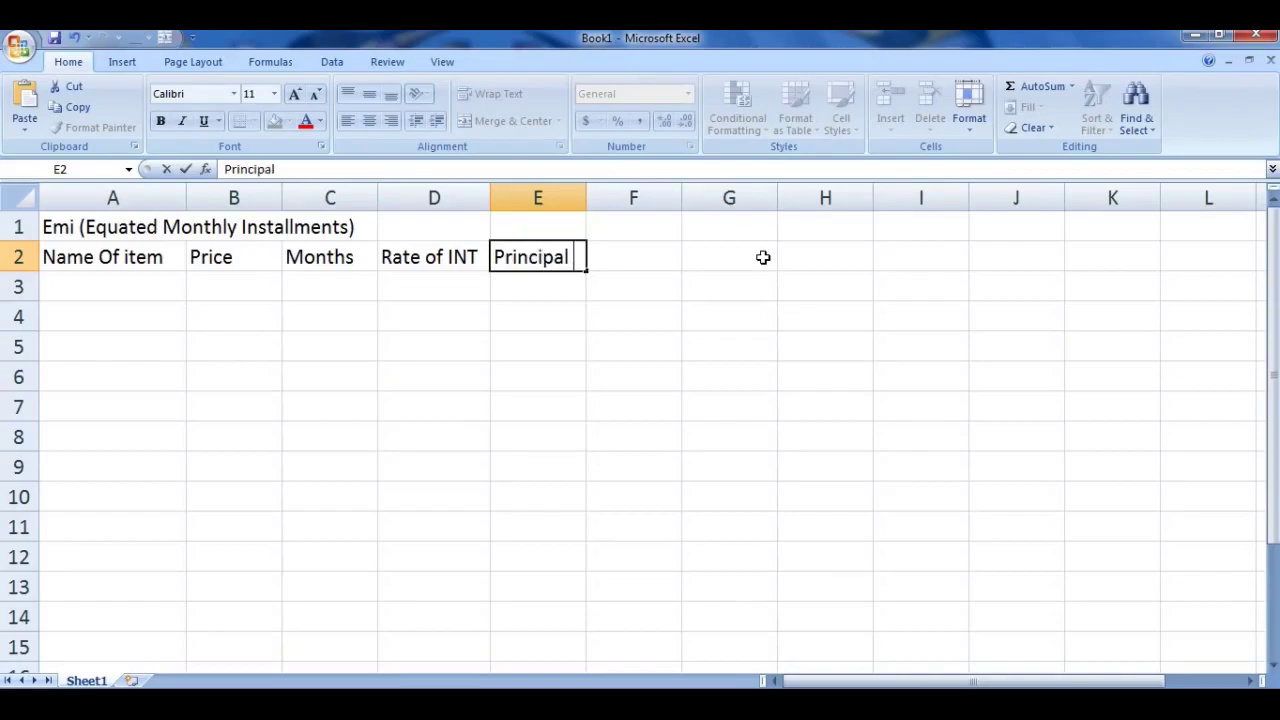
pyautogui.write(' Amt')
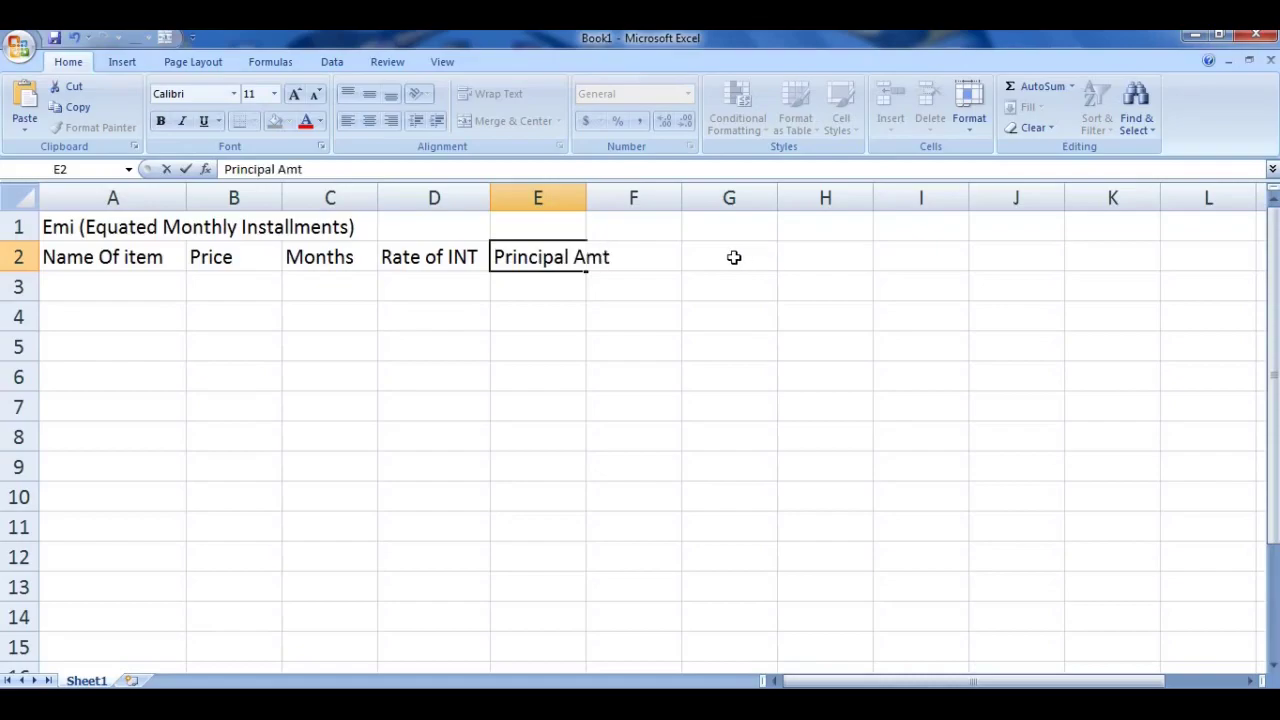
pyautogui.click(708, 316)
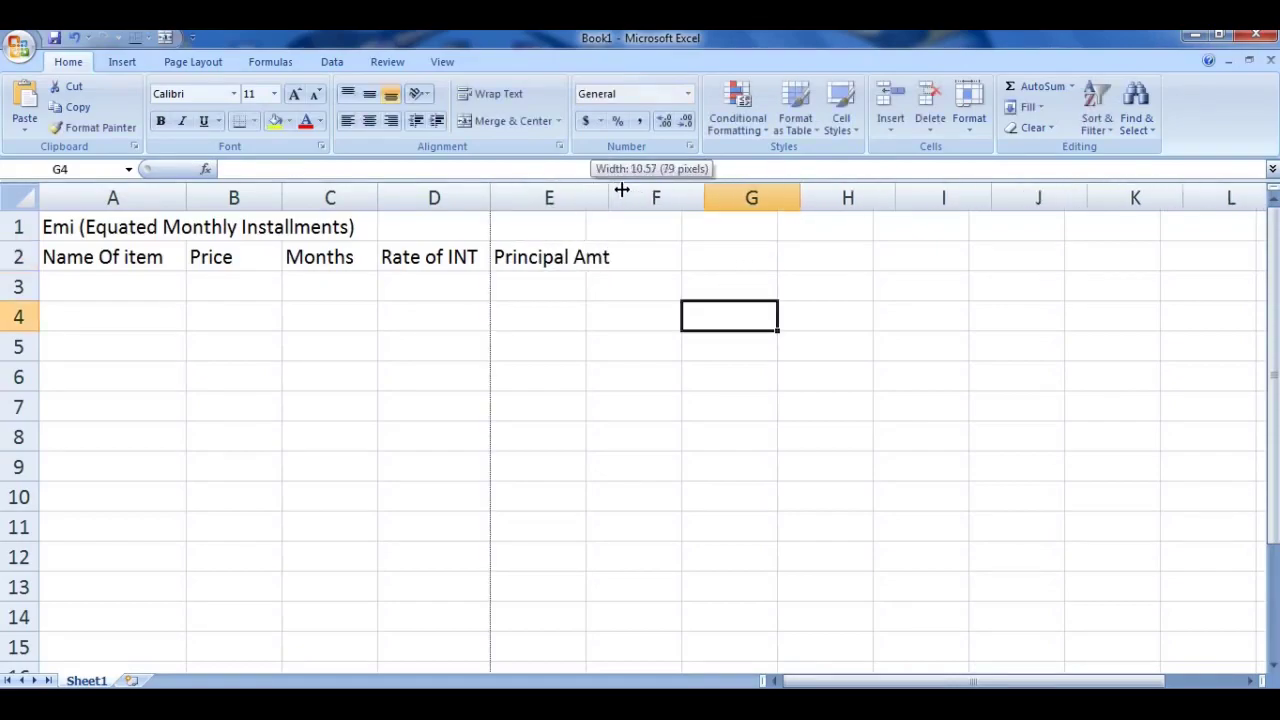
pyautogui.moveTo(581, 197); pyautogui.dragTo(617, 197)
# Enter 'INT With P Amt' in F2, with column F widened to fit
pyautogui.click(654, 251)
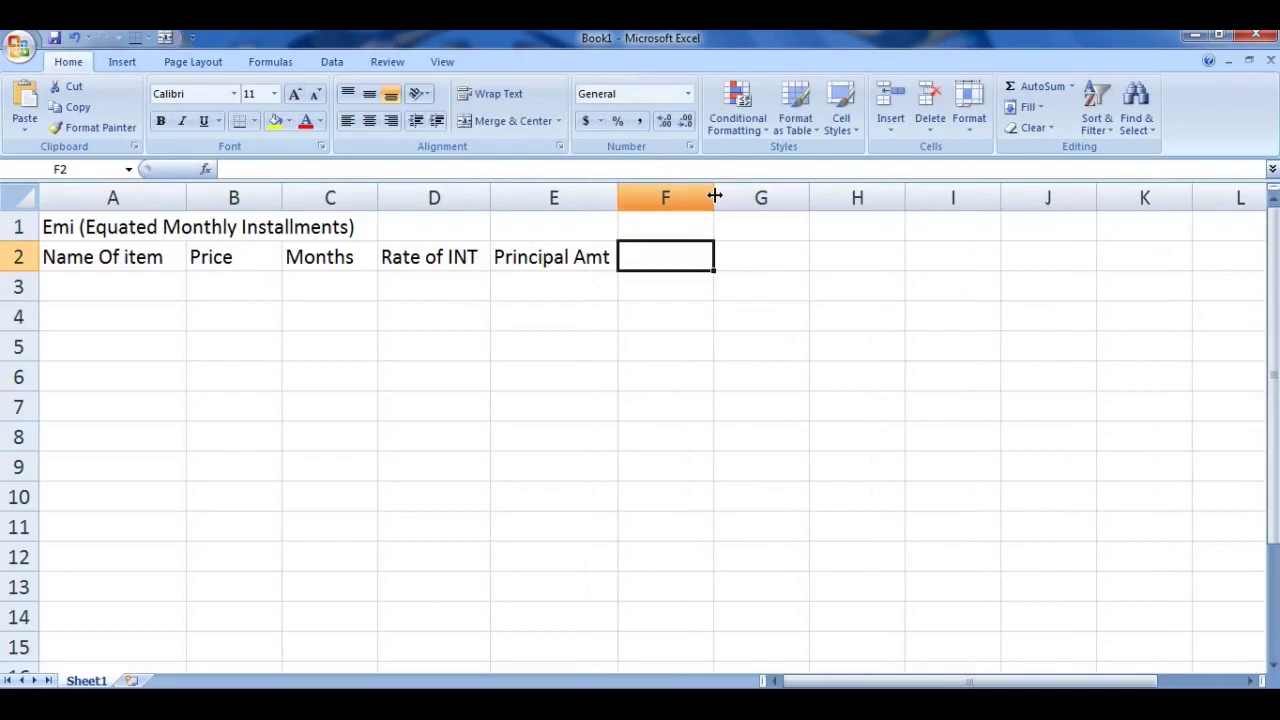
pyautogui.moveTo(714, 197)
pyautogui.mouseDown()
pyautogui.moveTo(755, 197)
pyautogui.moveTo(755, 216)
pyautogui.mouseUp()
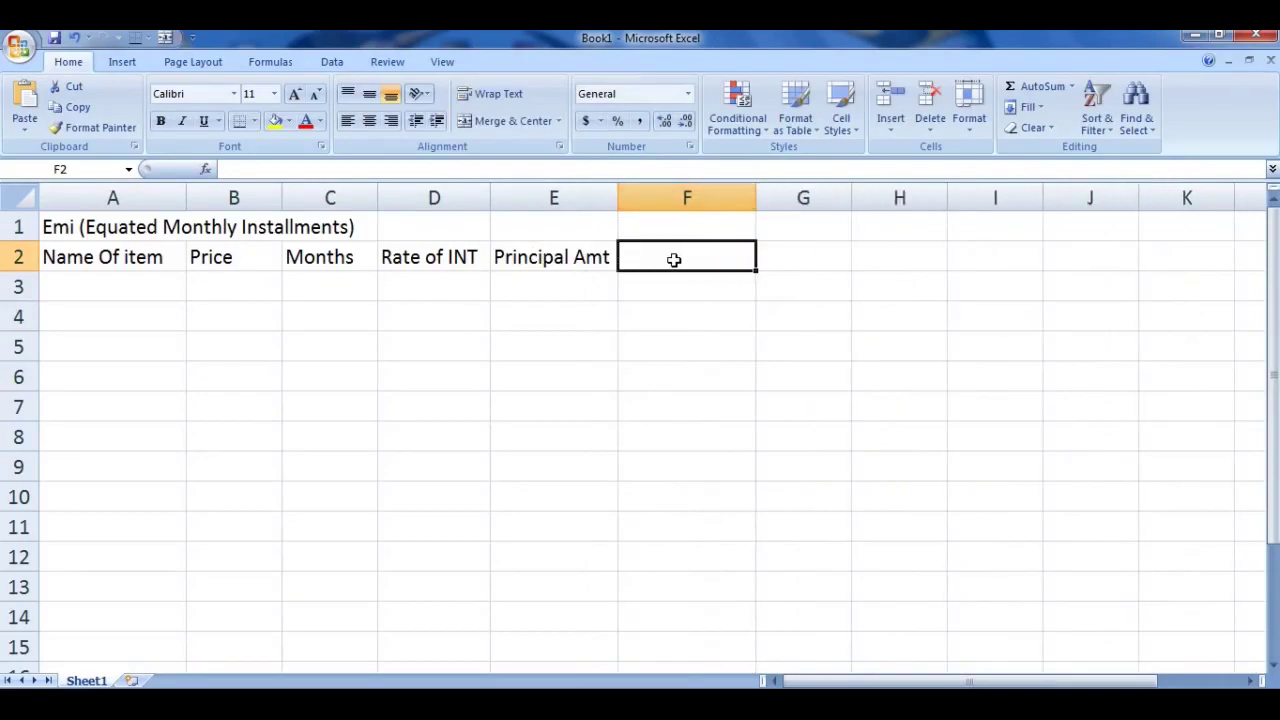
pyautogui.write('IN')
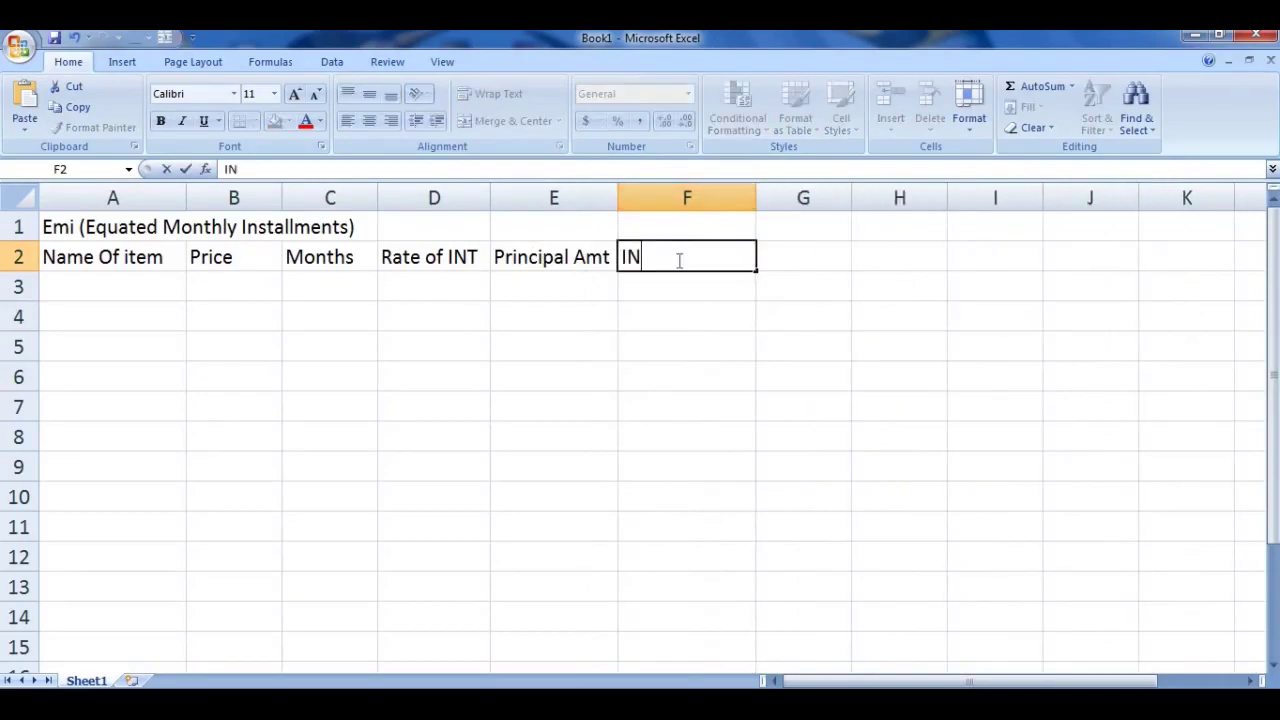
pyautogui.write('T ')
pyautogui.write('Wint')
pyautogui.press('BackSpace')
pyautogui.press('BackSpace')
pyautogui.press('BackSpace')
pyautogui.write('t')
pyautogui.write('h ')
pyautogui.write('P')
pyautogui.write('a')
pyautogui.press('BackSpace')
pyautogui.write('Am')
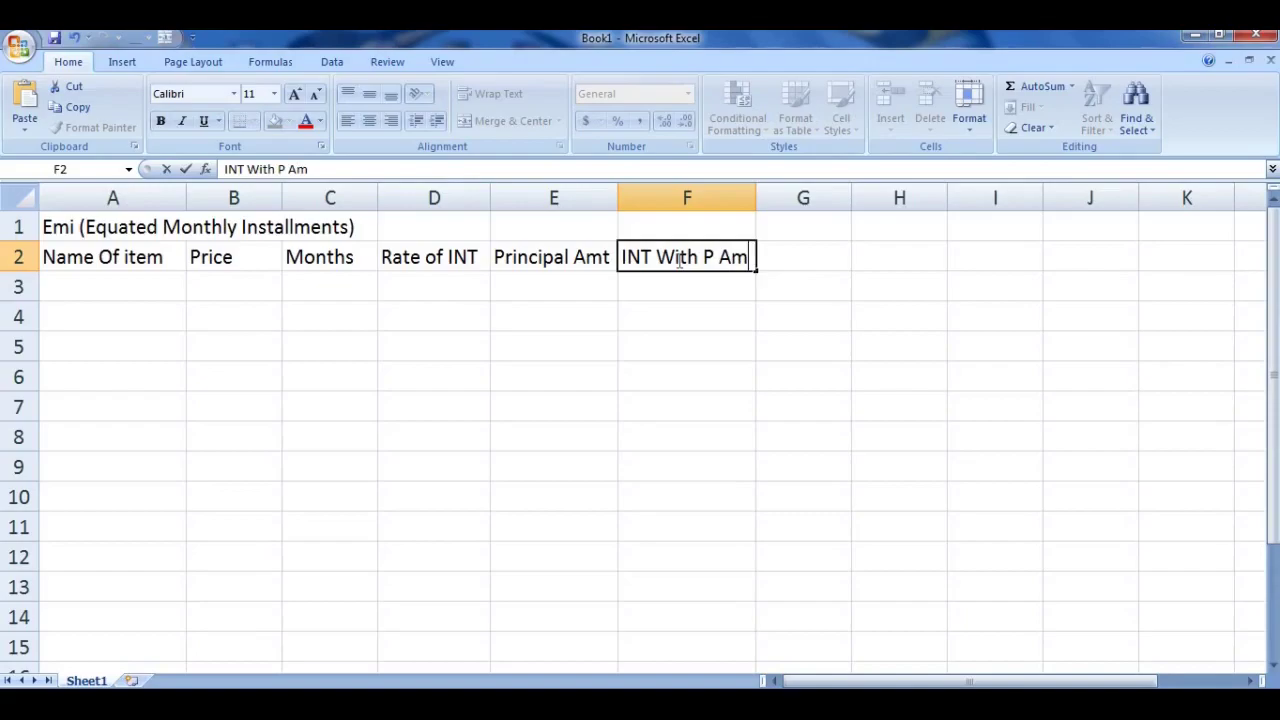
pyautogui.write('t')
pyautogui.click(768, 353)
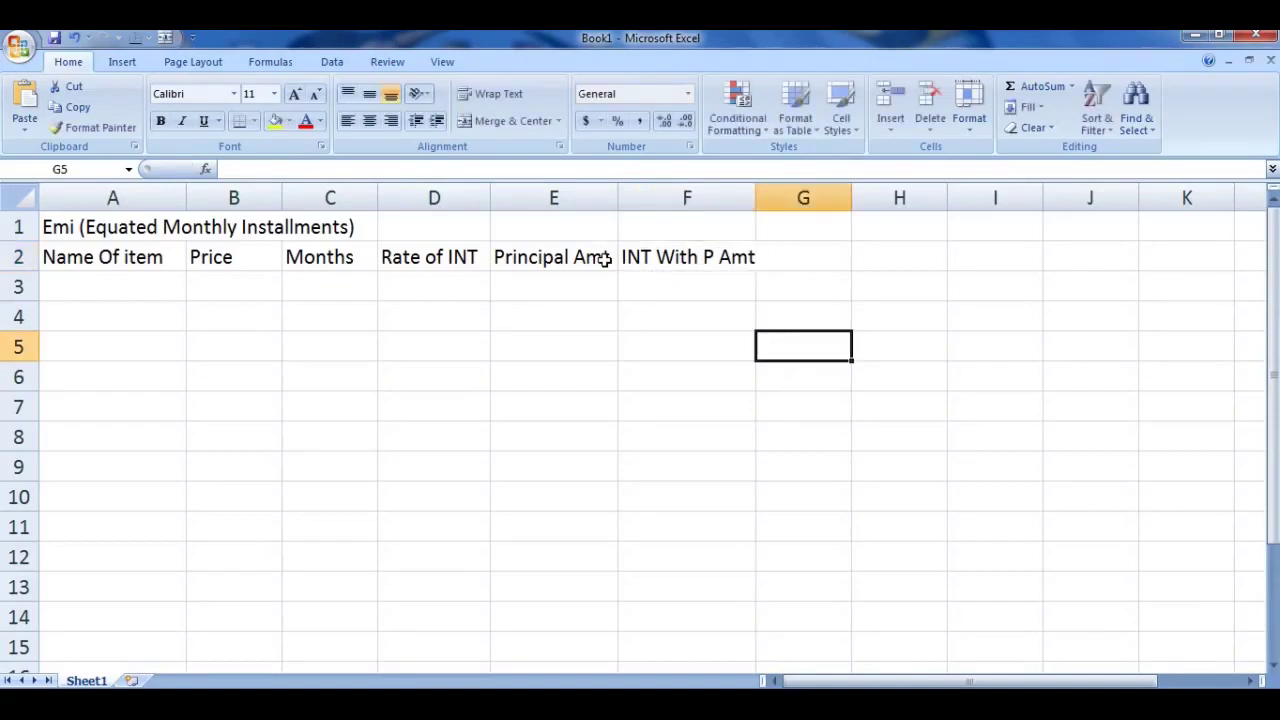
pyautogui.click(95, 283)
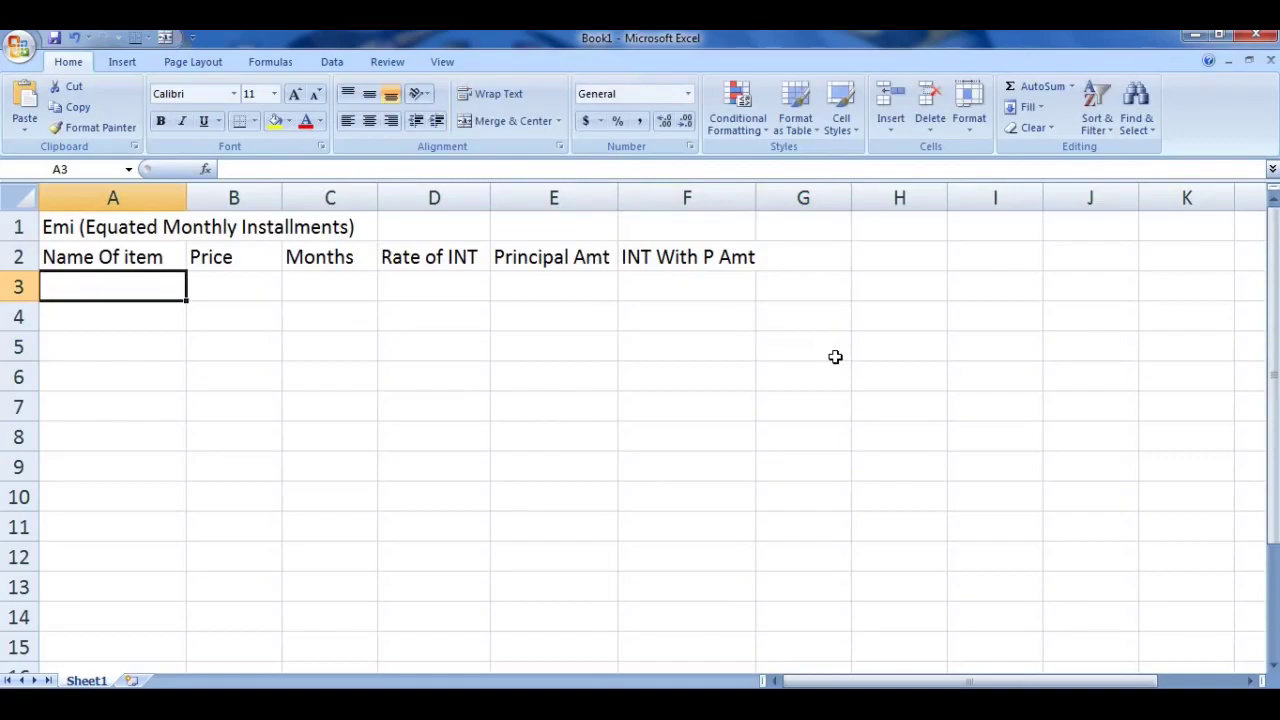
# Enter the item 'I Phone 15' in A3 with a price of 100000 in B3
pyautogui.write('Ip')
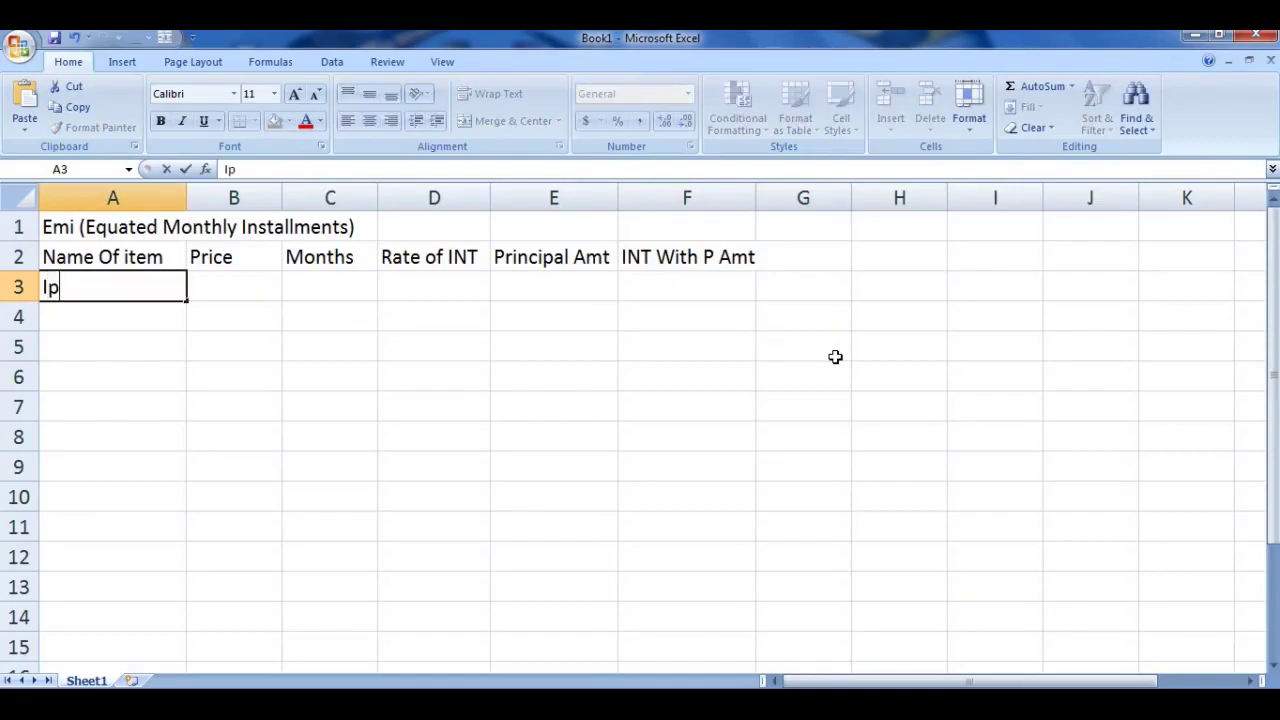
pyautogui.press('BackSpace')
pyautogui.press('BackSpace')
pyautogui.write('I')
pyautogui.write(' (')
pyautogui.press('BackSpace')
pyautogui.write('P')
pyautogui.write('hone ')
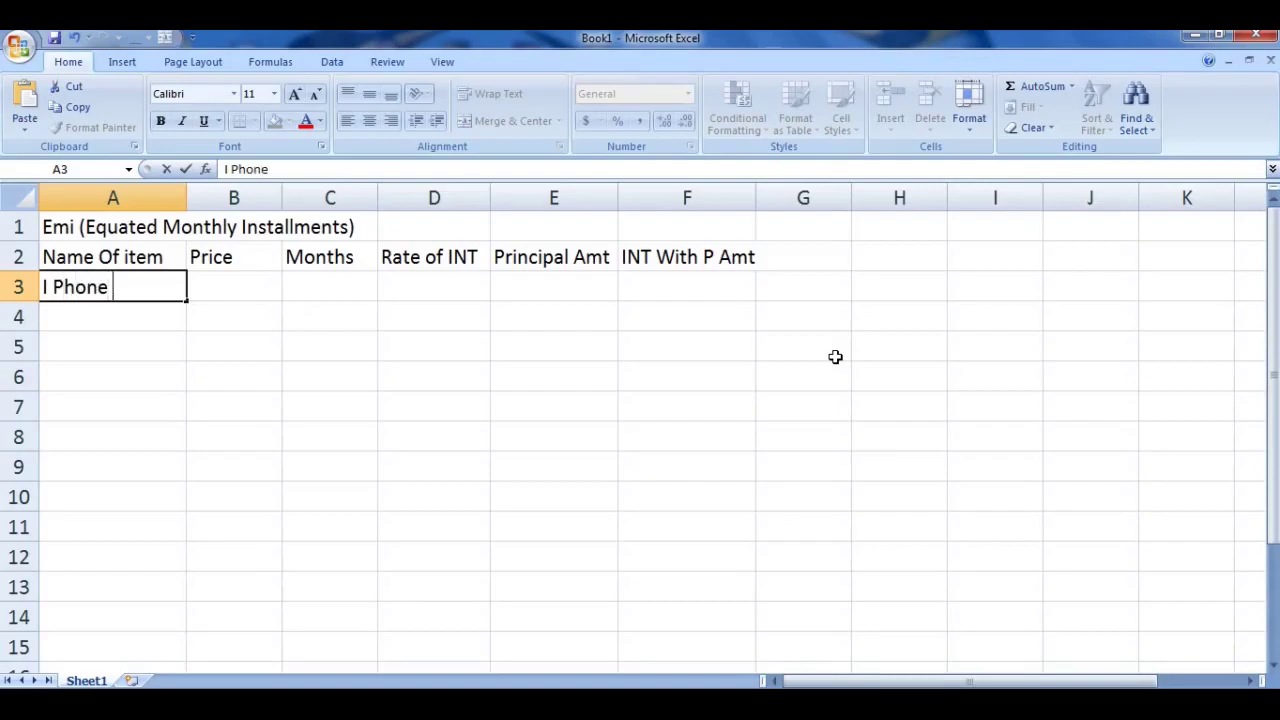
pyautogui.write('15')
pyautogui.click(233, 288)
pyautogui.write('10')
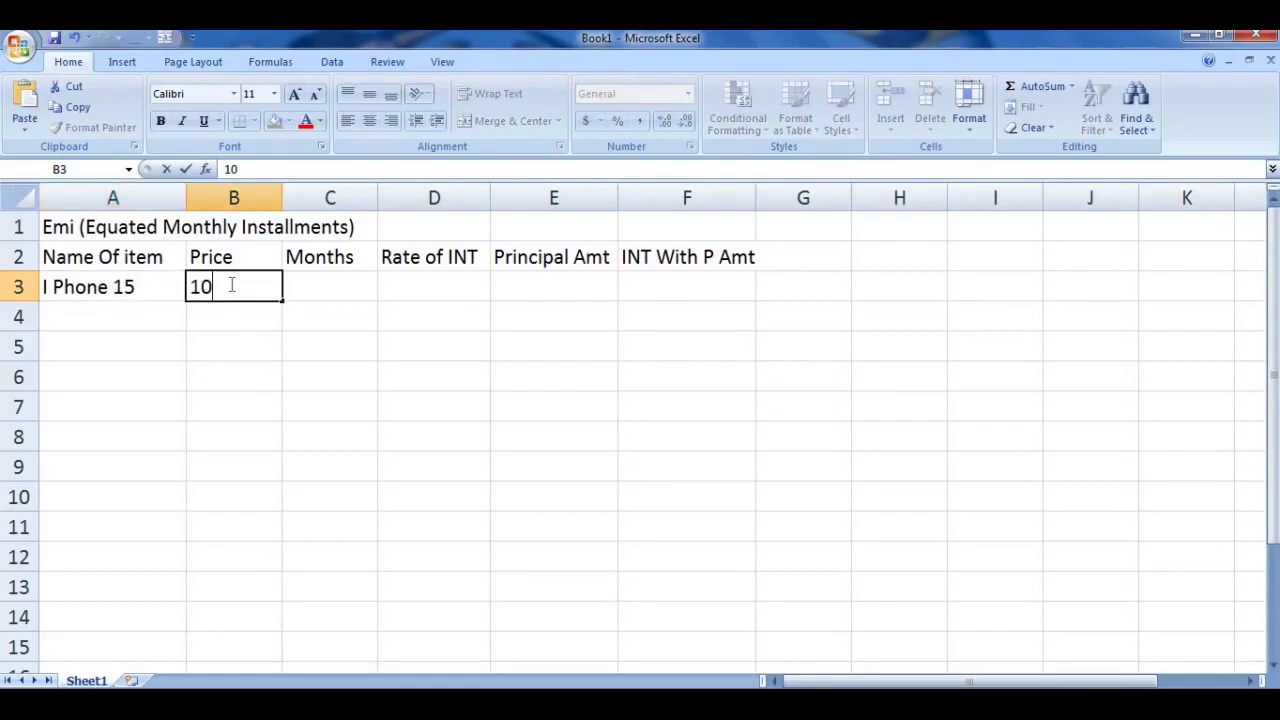
pyautogui.write('000')
pyautogui.write('0')
pyautogui.press('Return')
# Enter 'DownPayment' with a value of 10000 in row 4
pyautogui.press('Left')
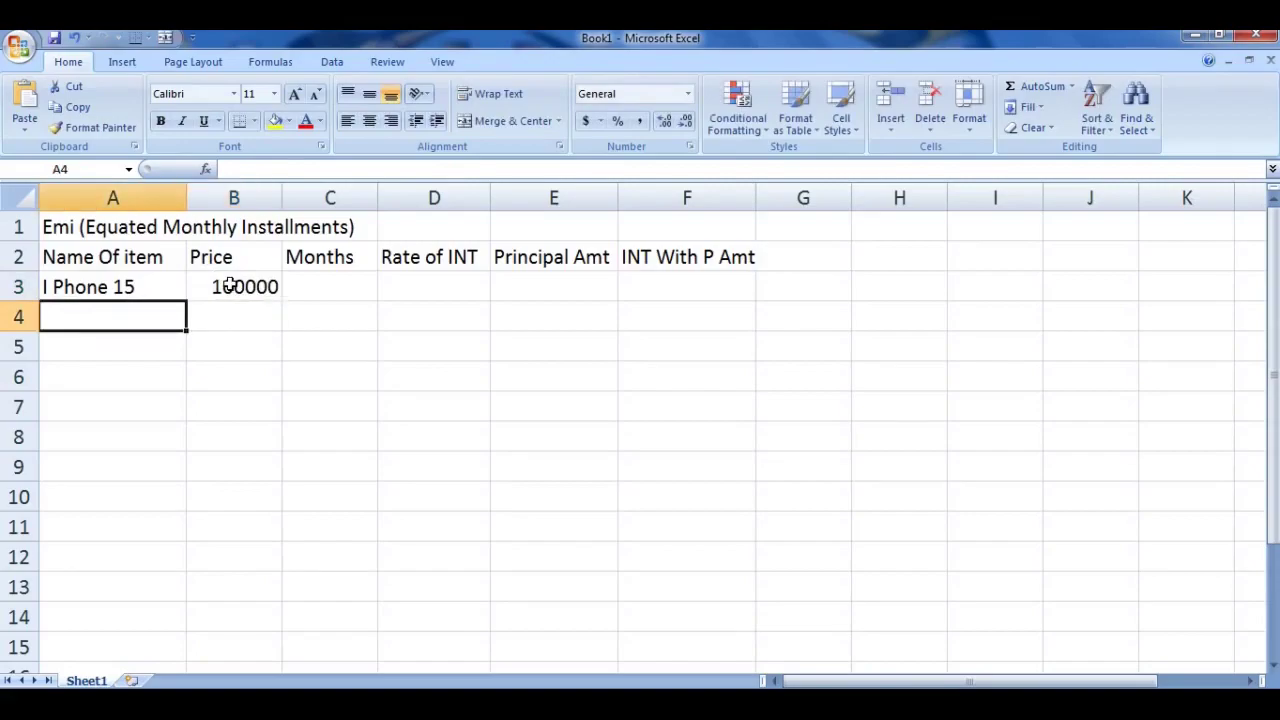
pyautogui.write('Do')
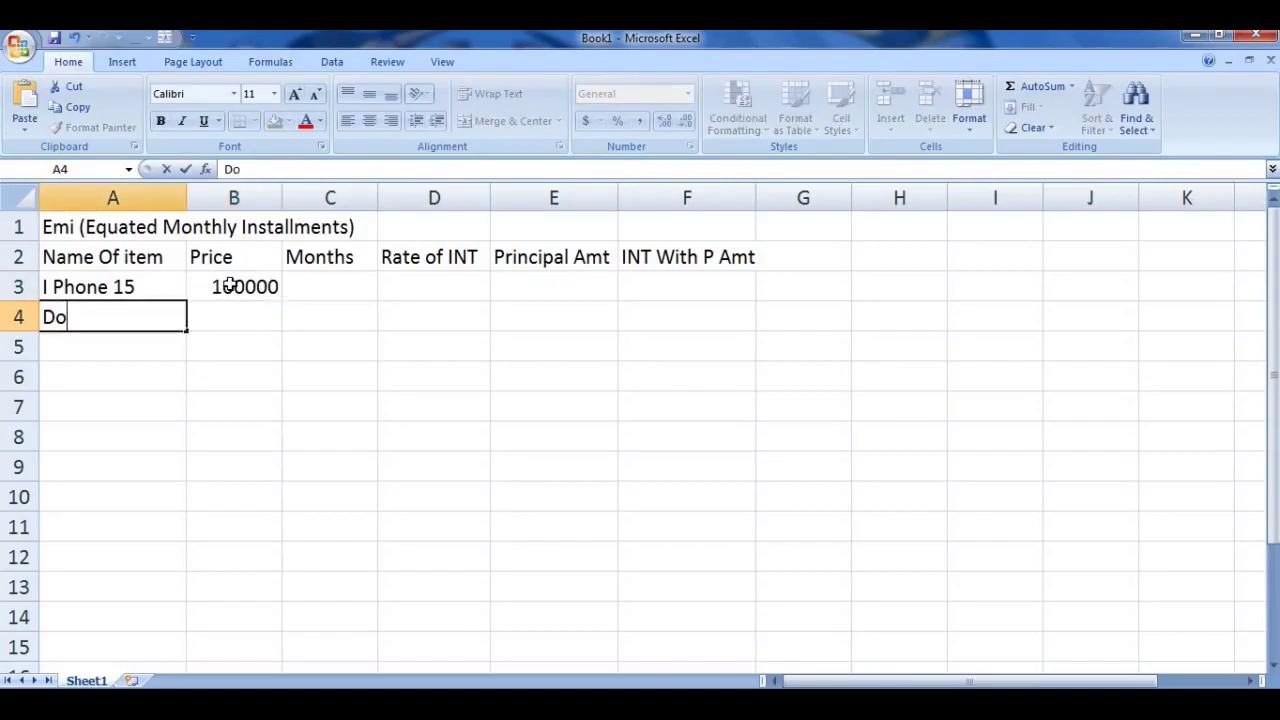
pyautogui.write('wnP')
pyautogui.write('a')
pyautogui.write('yme')
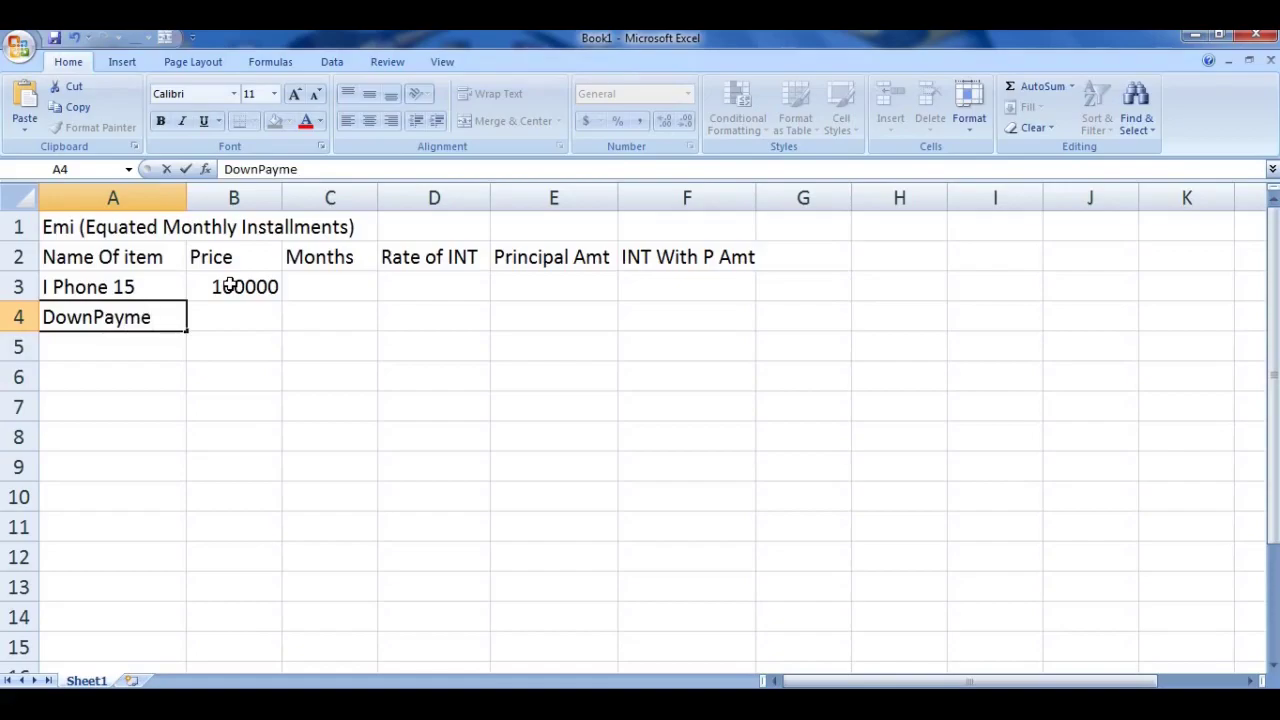
pyautogui.write('nt')
pyautogui.click(207, 311)
pyautogui.write('1000')
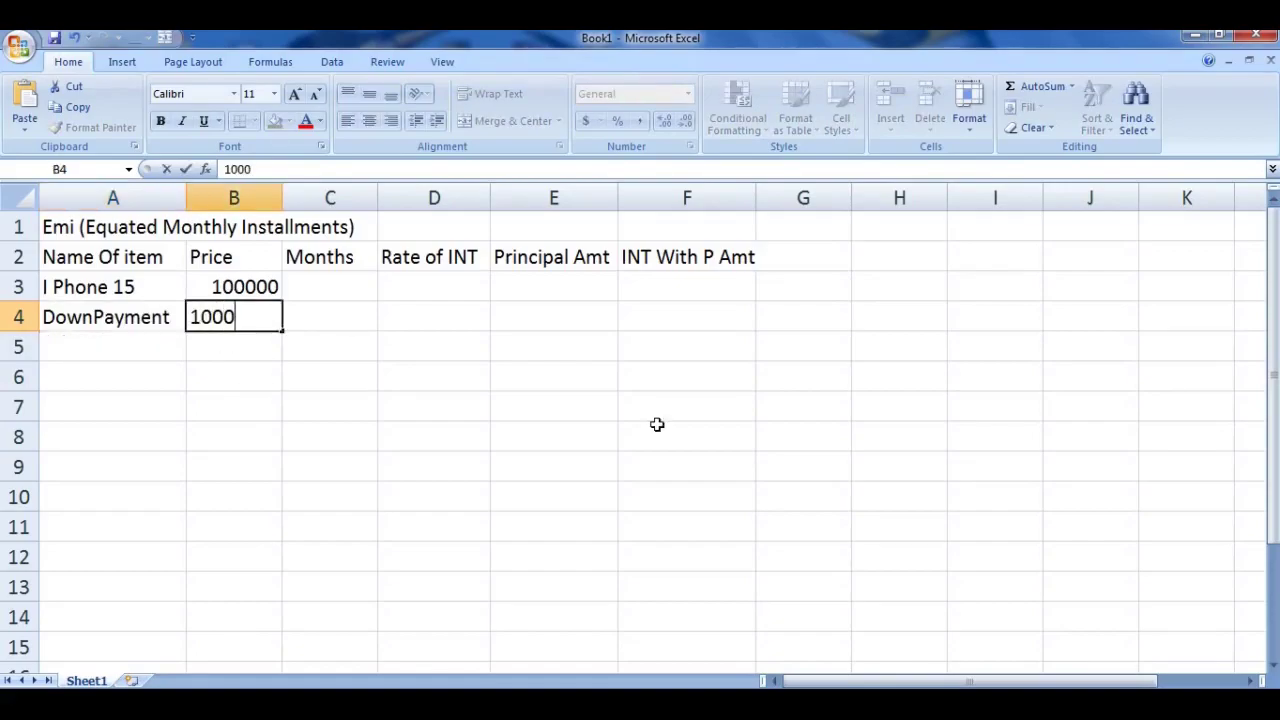
pyautogui.write('0')
pyautogui.click(135, 344)
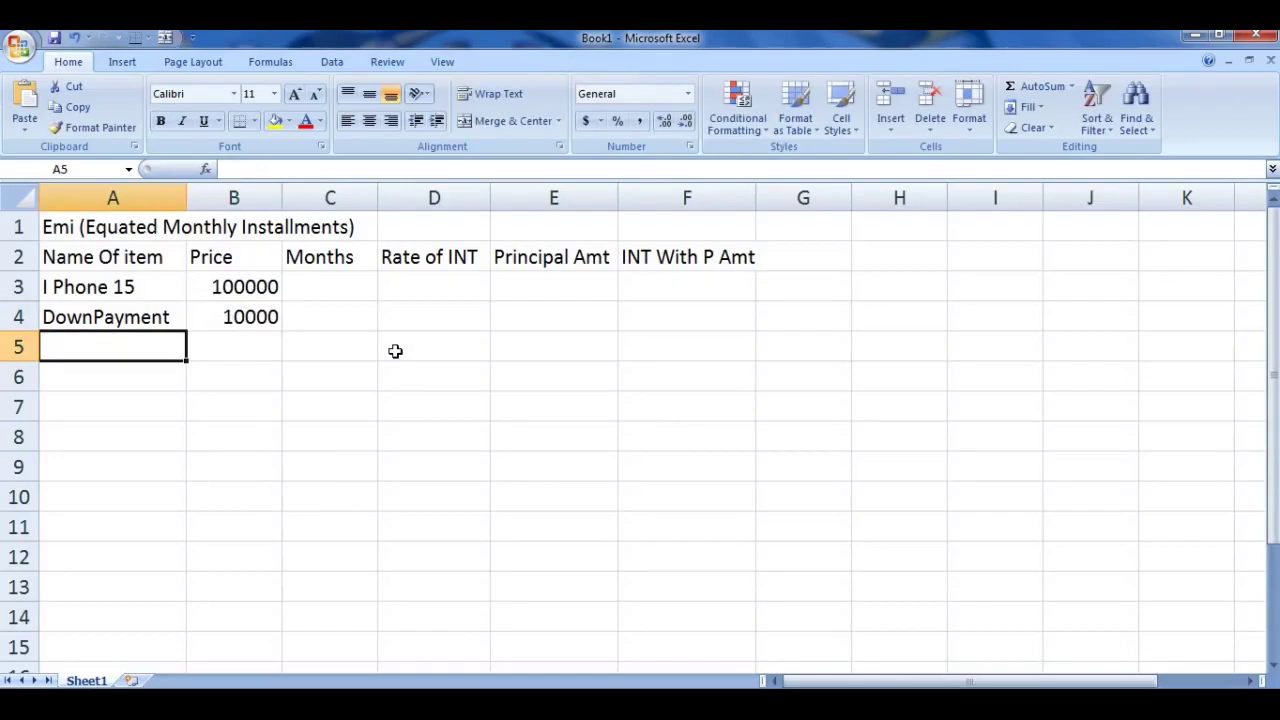
pyautogui.write('N')
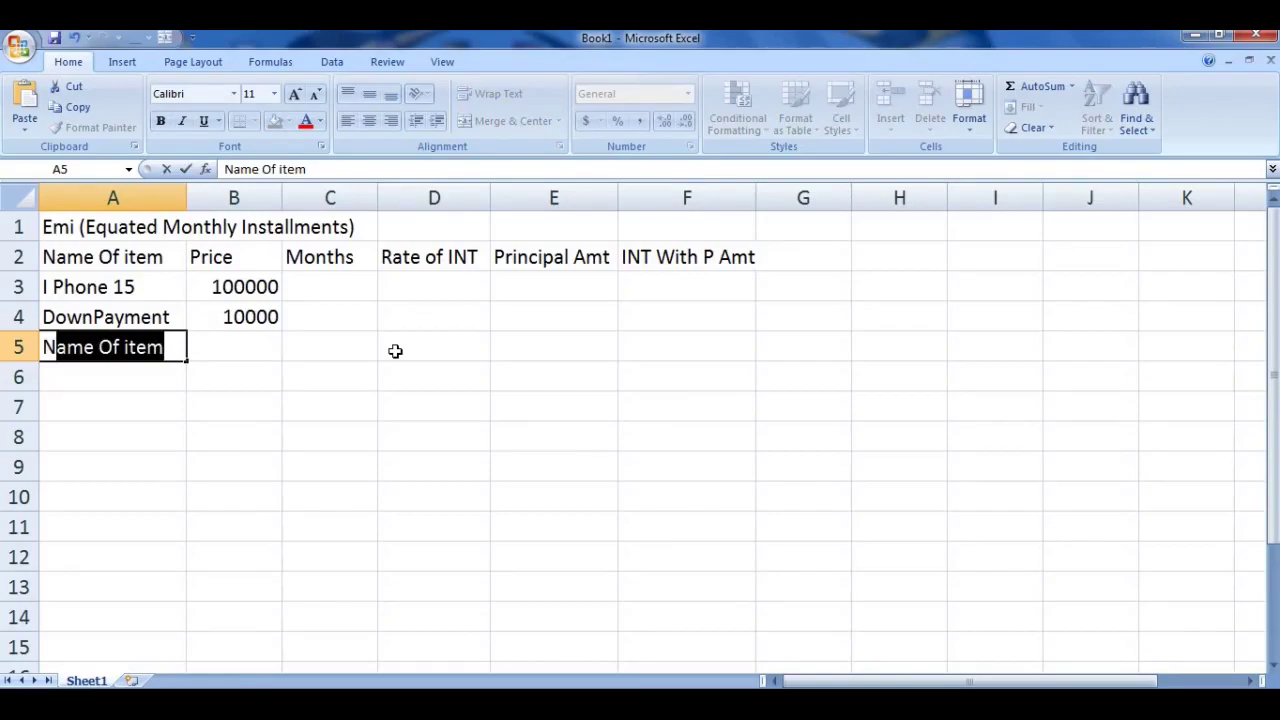
pyautogui.write('o')
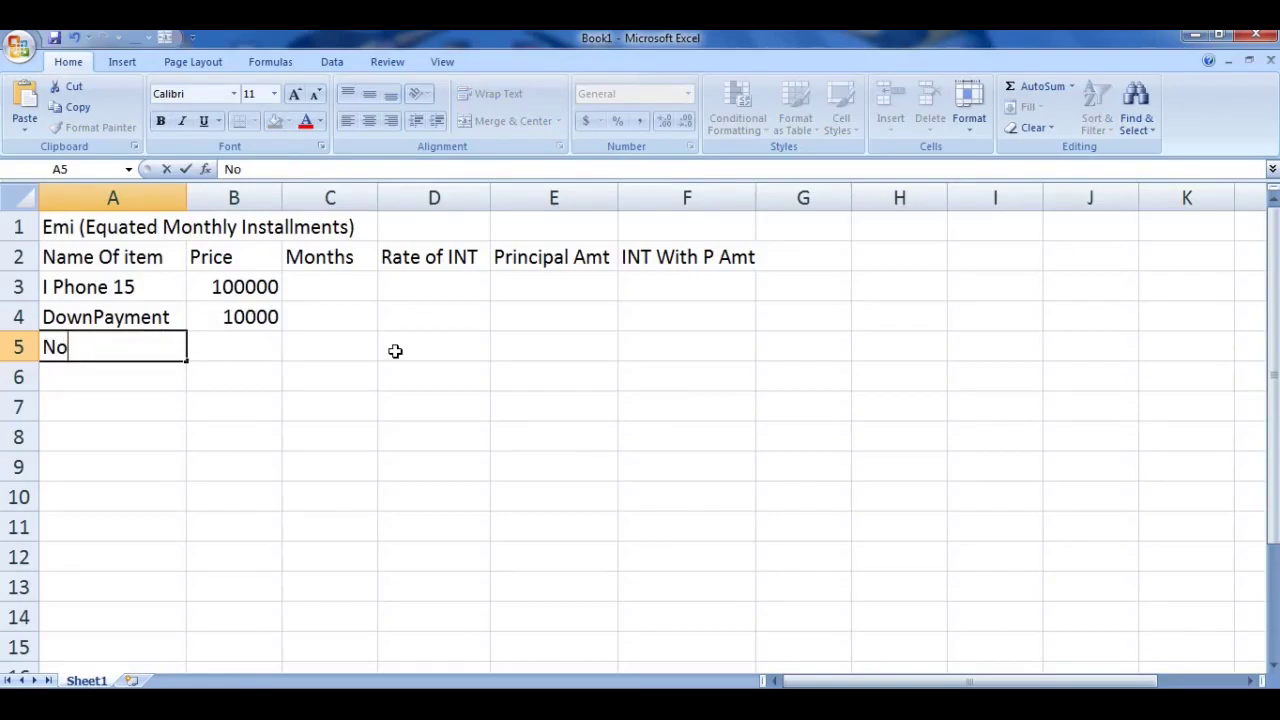
pyautogui.write('O')
# Label A5 'No of Year' with the value 1 in B5
pyautogui.press('BackSpace')
pyautogui.write('of')
pyautogui.press('BackSpace')
pyautogui.press('BackSpace')
pyautogui.write('of Y')
pyautogui.write('ear')
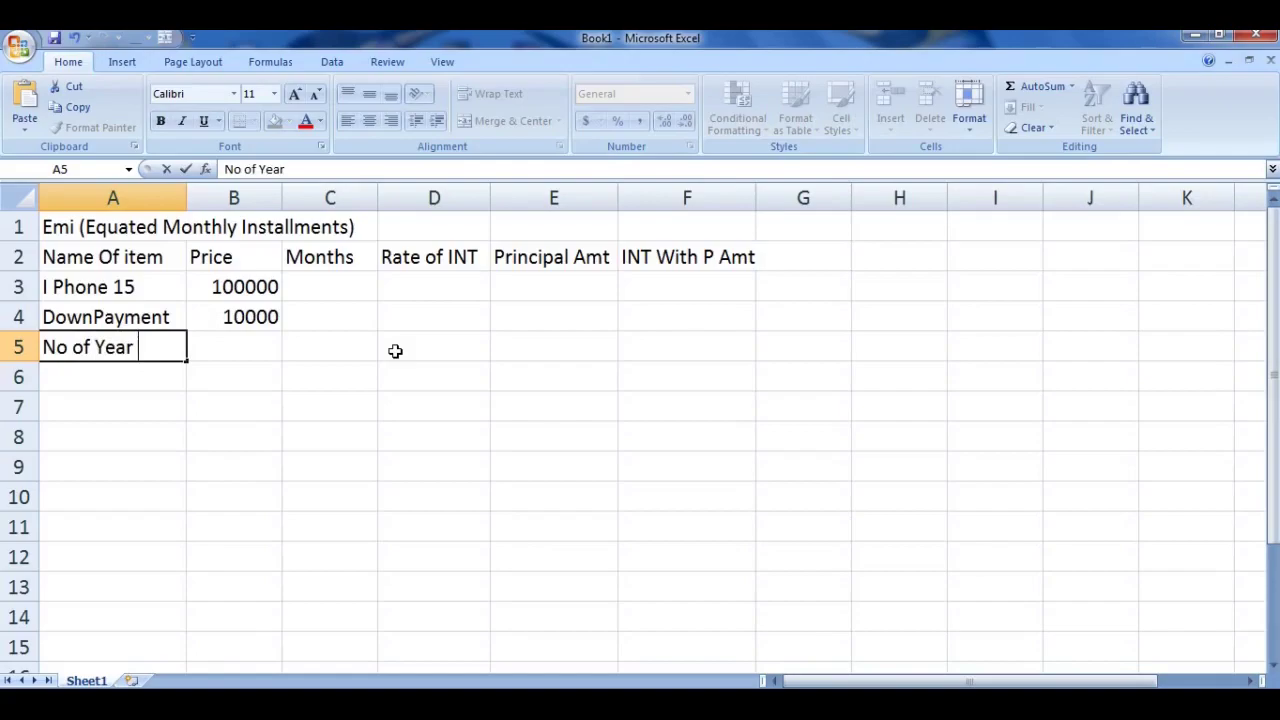
pyautogui.press('Tab')
pyautogui.write('1')
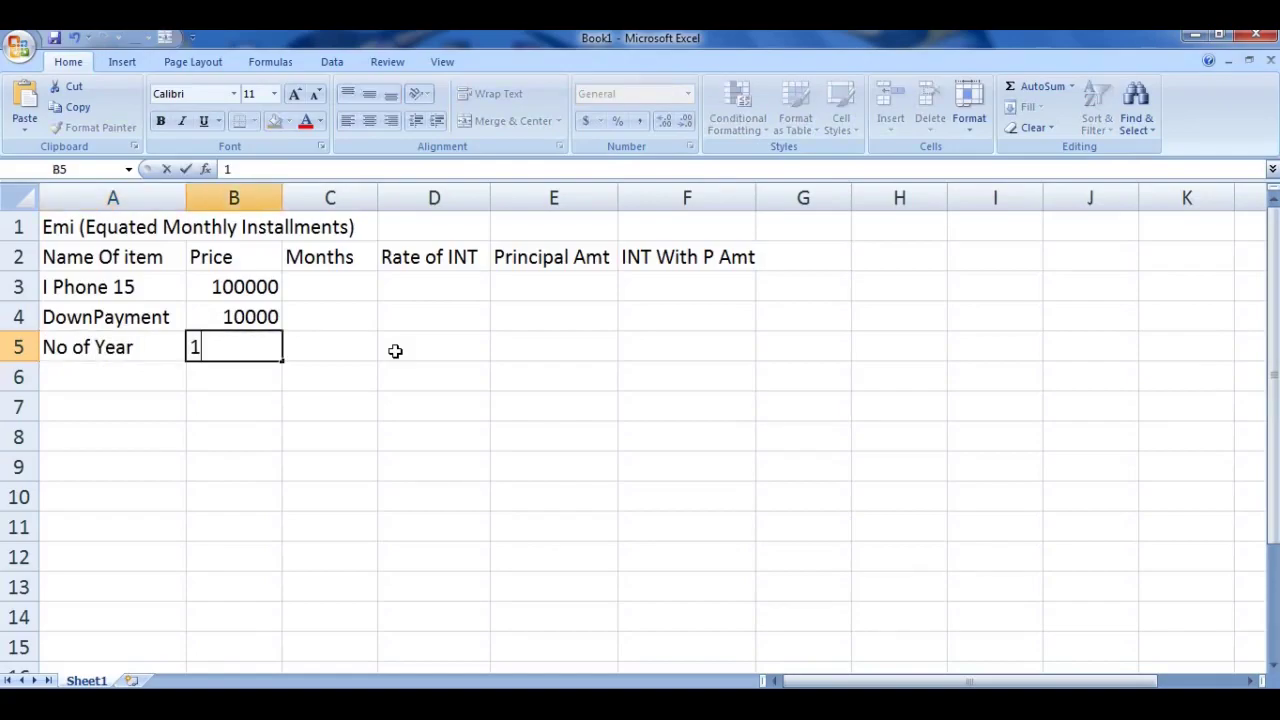
pyautogui.press('Return')
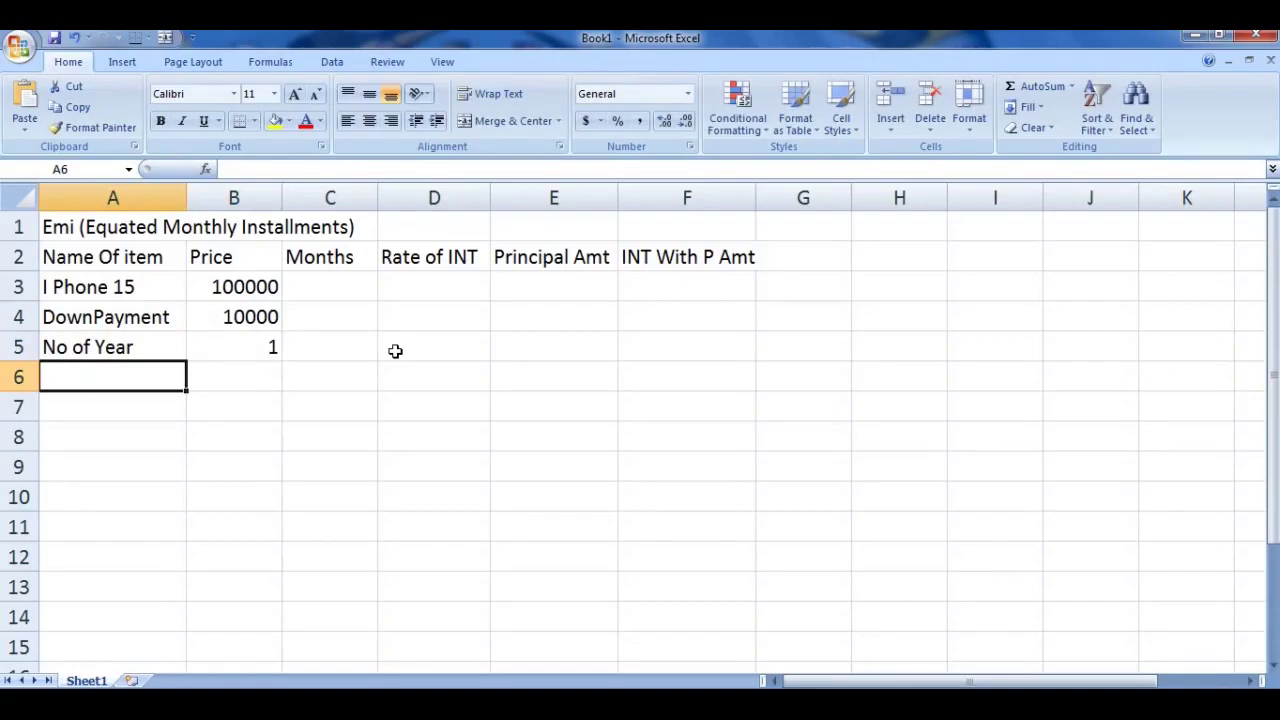
# Label A6 'INT of Rate' with an interest rate of 14% in B6
pyautogui.write('INT')
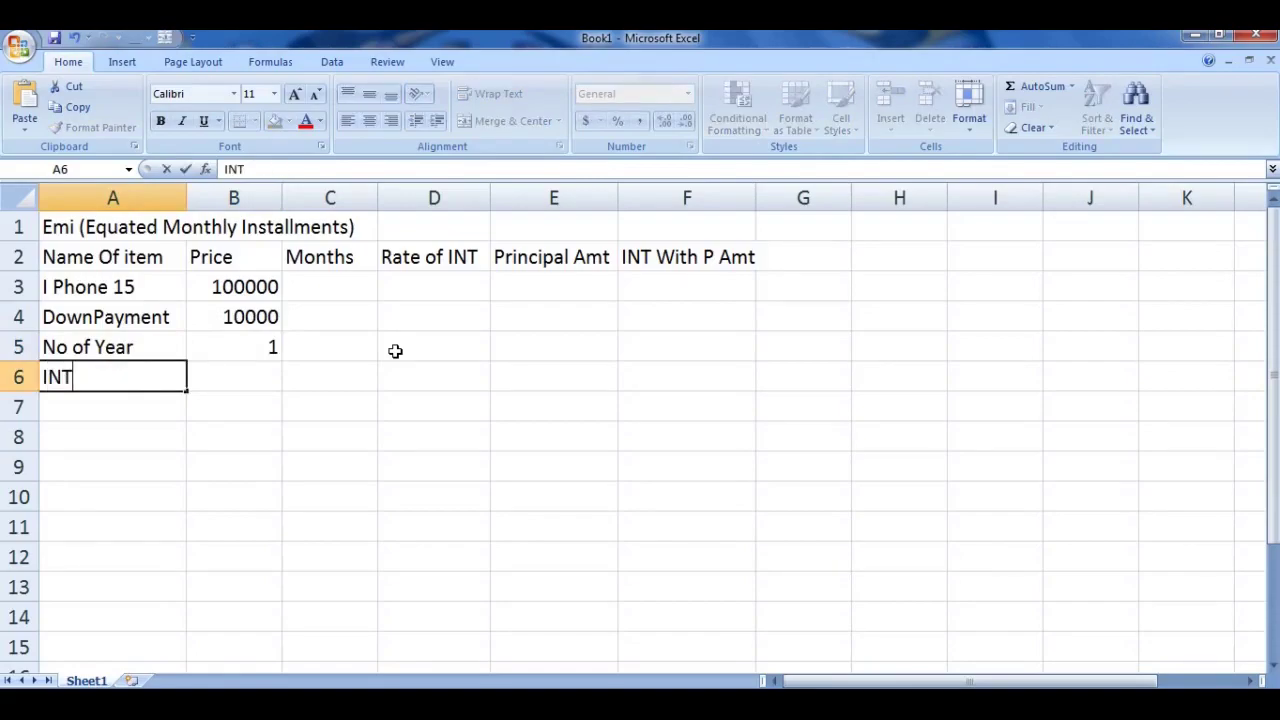
pyautogui.write(' of ')
pyautogui.write('Rate')
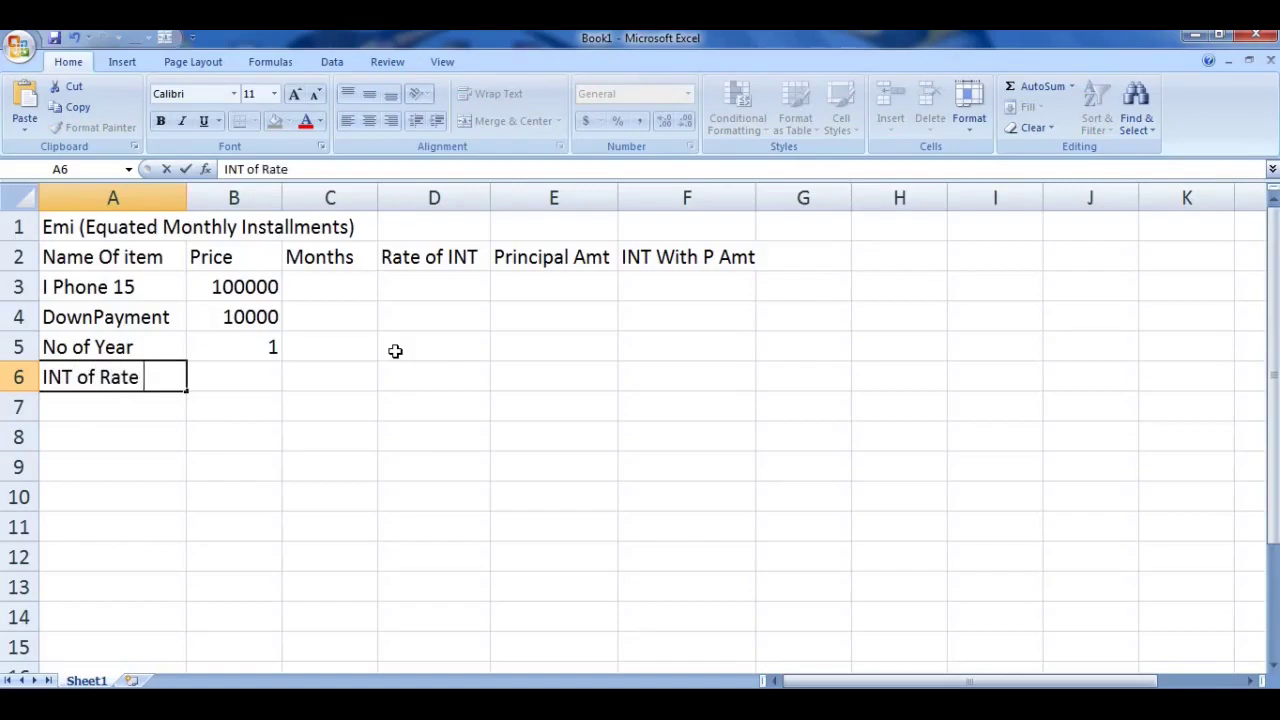
pyautogui.press('Tab')
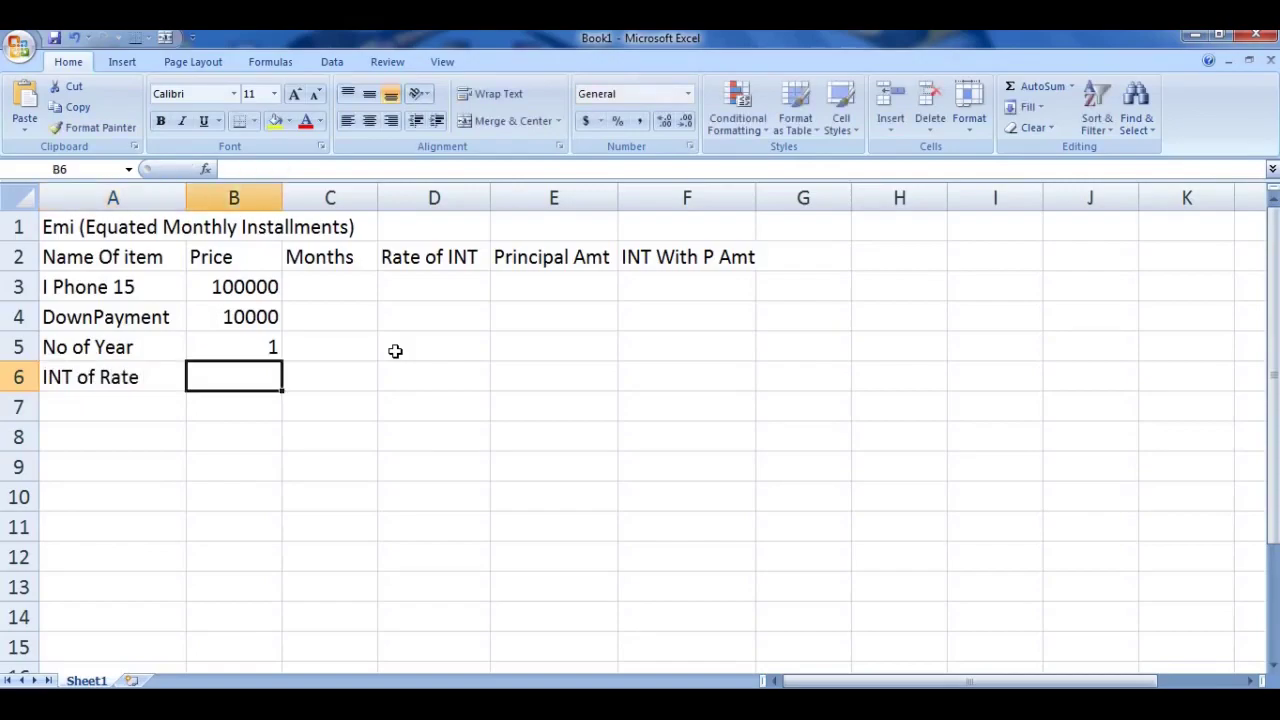
pyautogui.write('14')
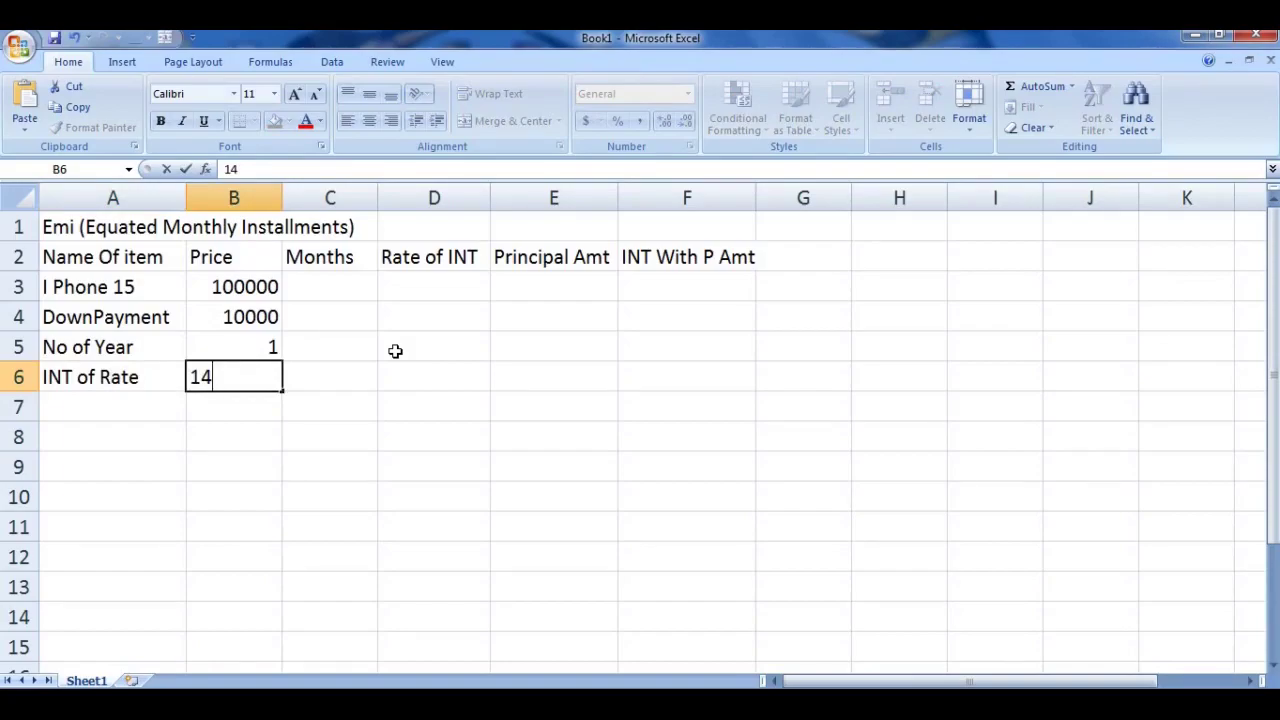
pyautogui.write('%')
pyautogui.press('Return')
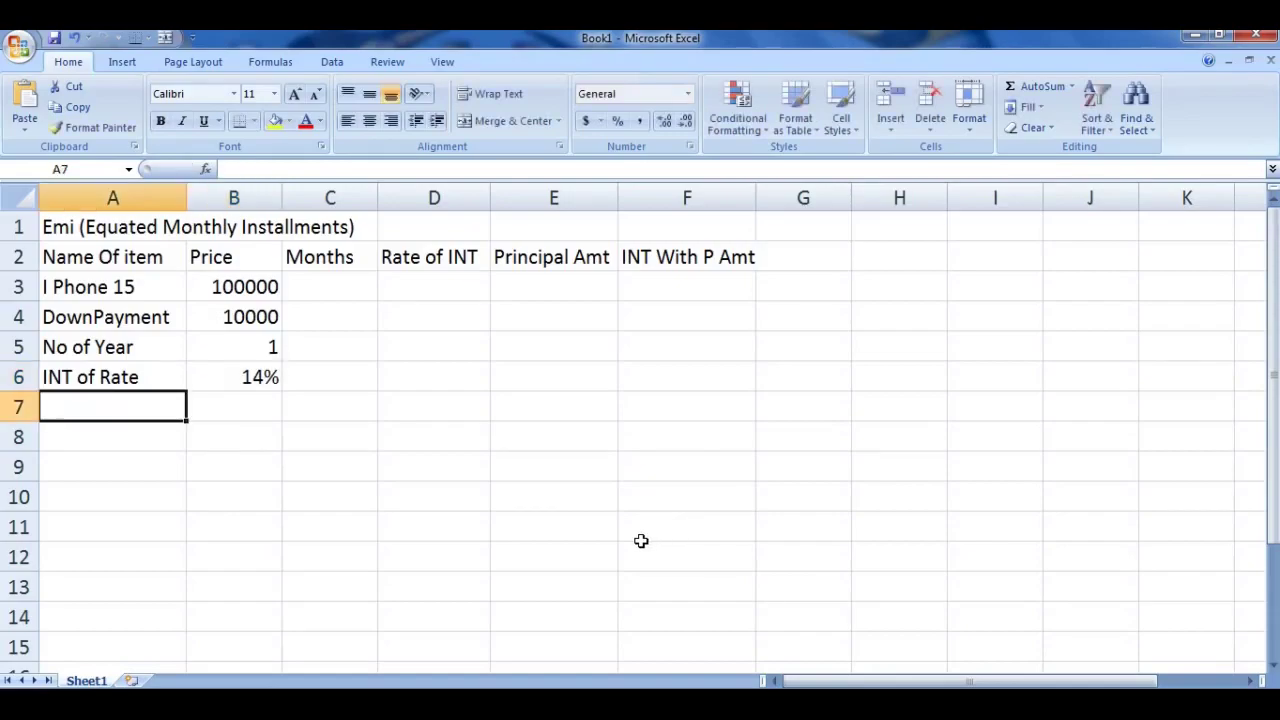
# Enter the label 'Emi' in A7, removing the autocompleted '(Equated Monthly Installments)' text
pyautogui.write('EMI')
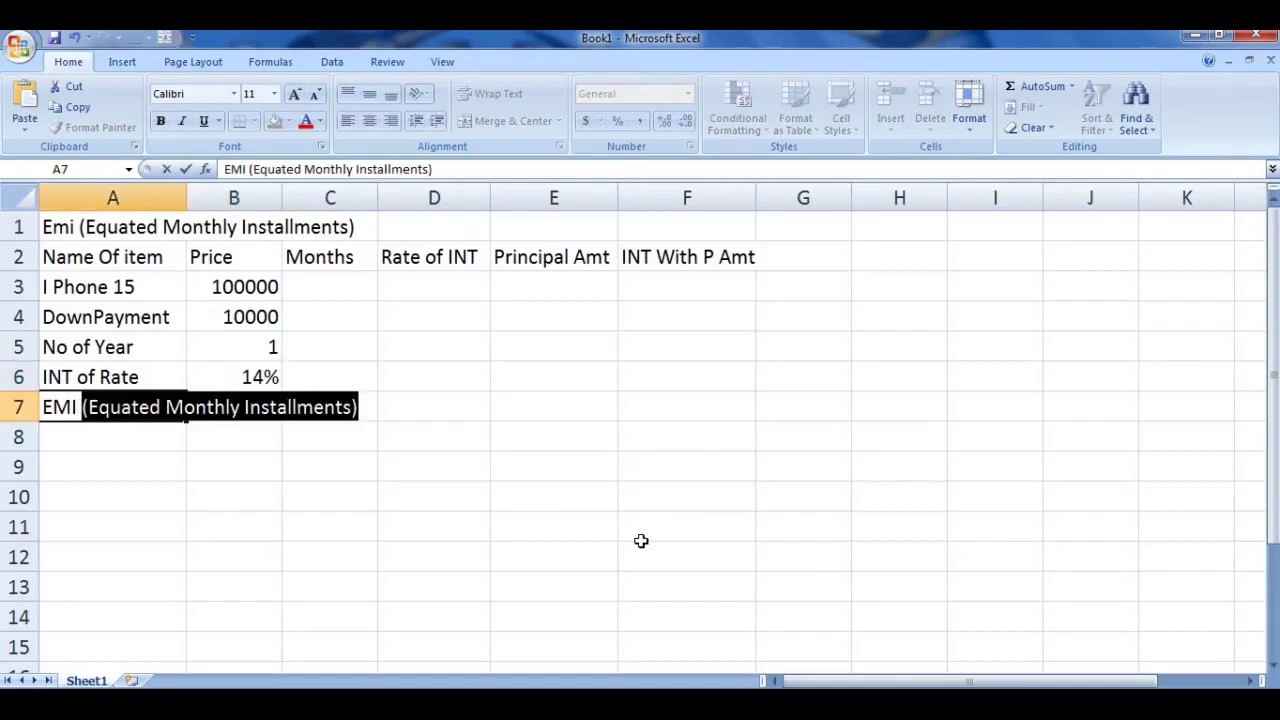
pyautogui.press('Return')
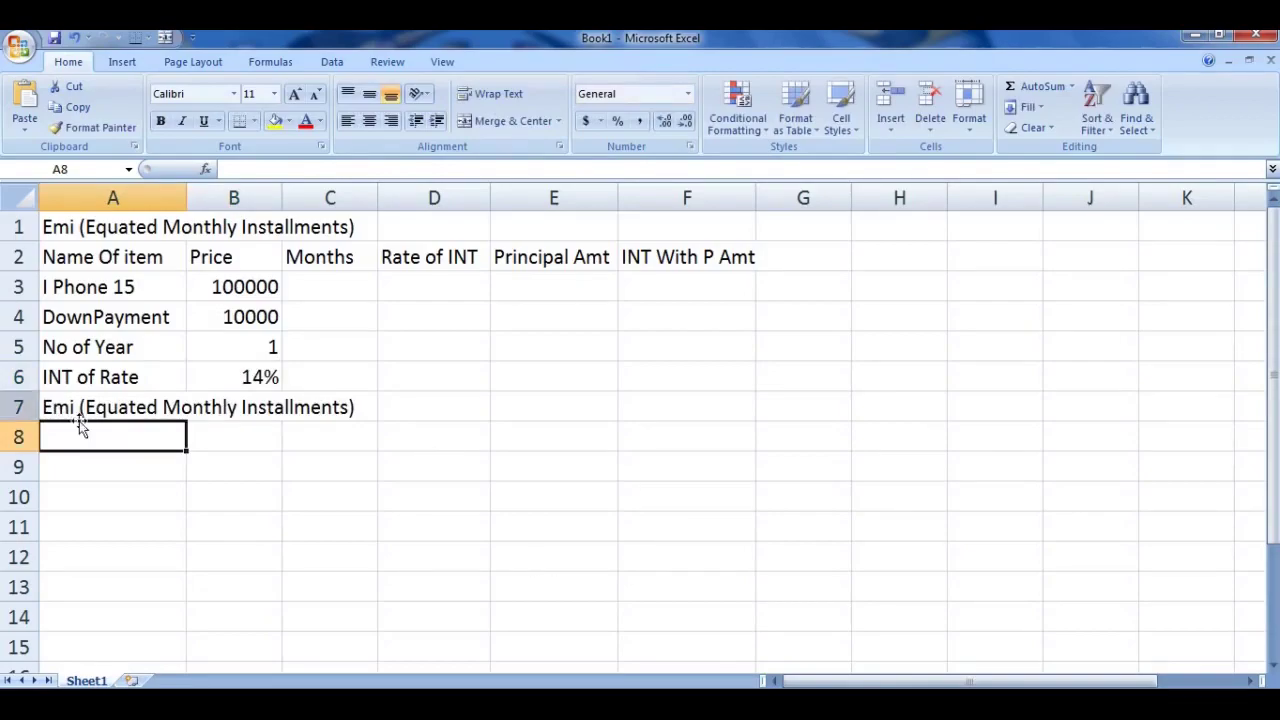
pyautogui.click(75, 406)
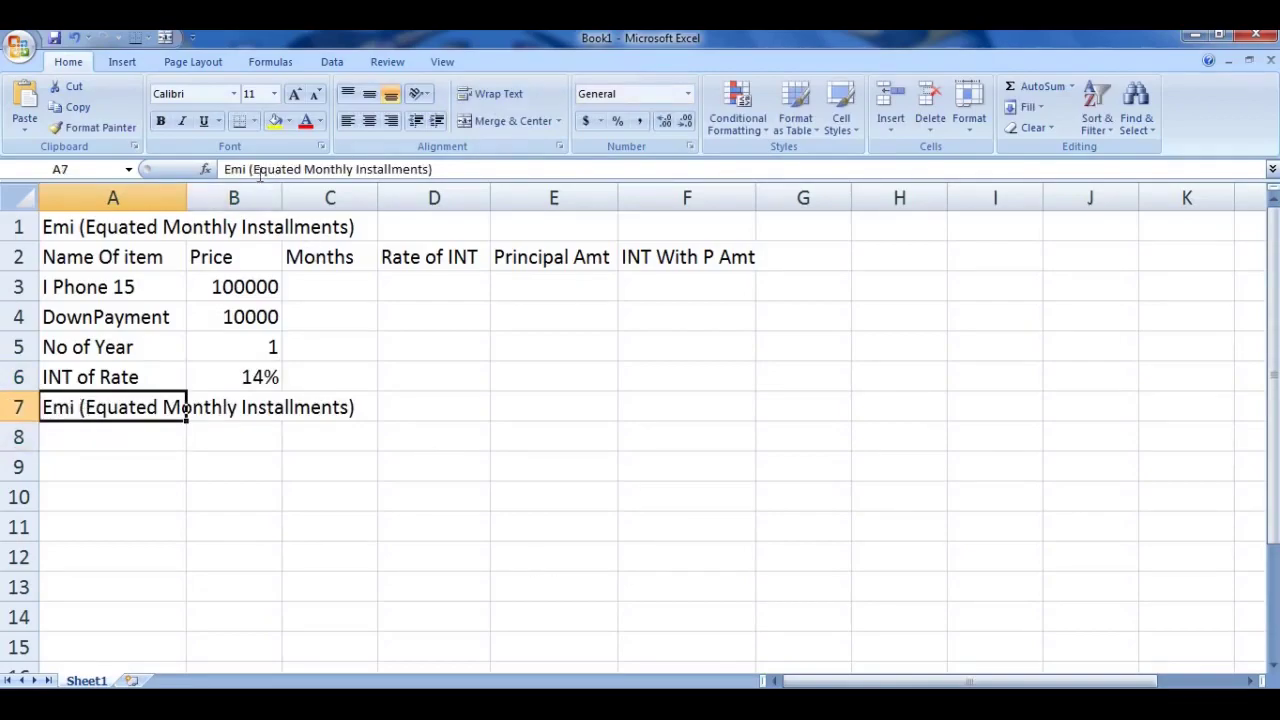
pyautogui.moveTo(248, 169); pyautogui.dragTo(428, 166)
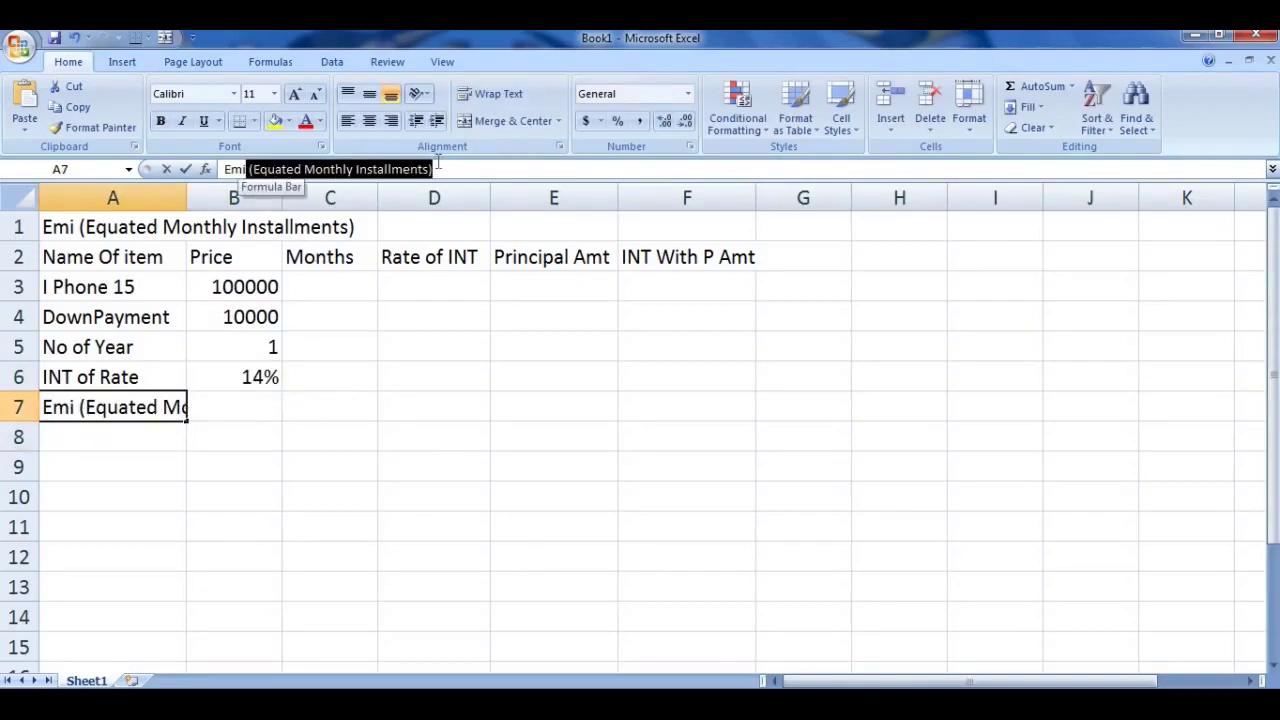
pyautogui.press('BackSpace')
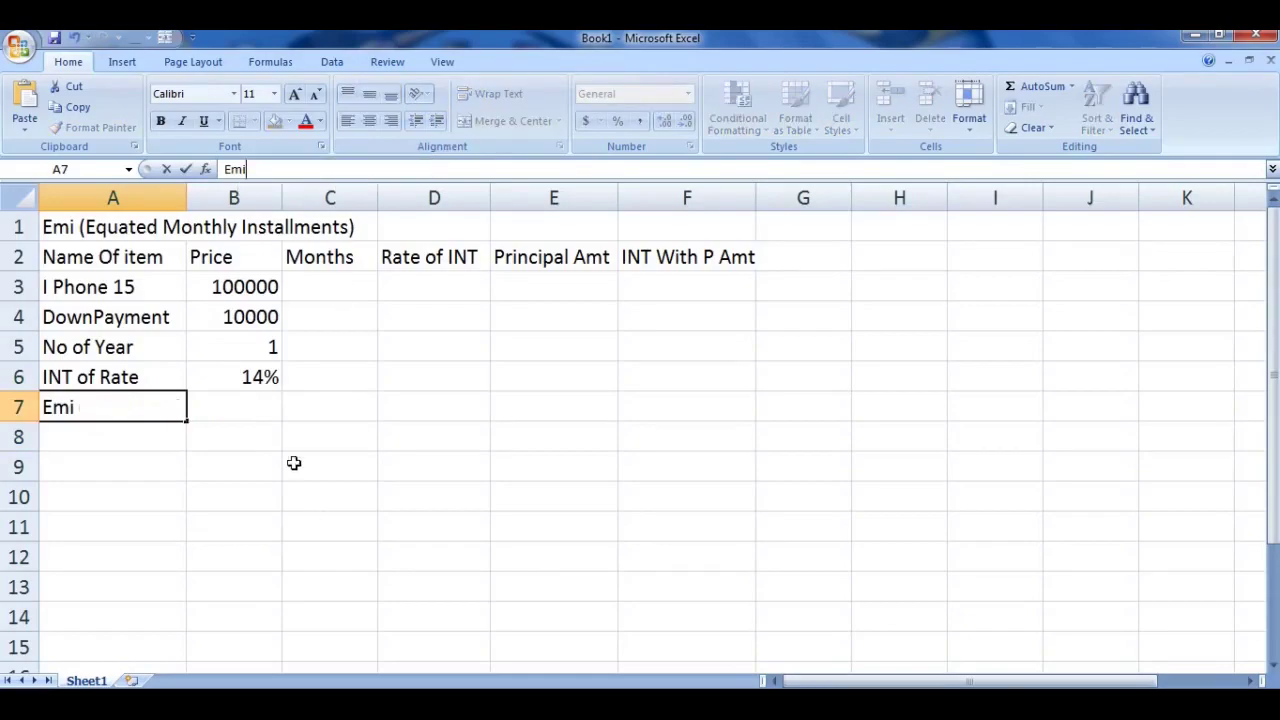
pyautogui.click(300, 522)
pyautogui.click(279, 405)
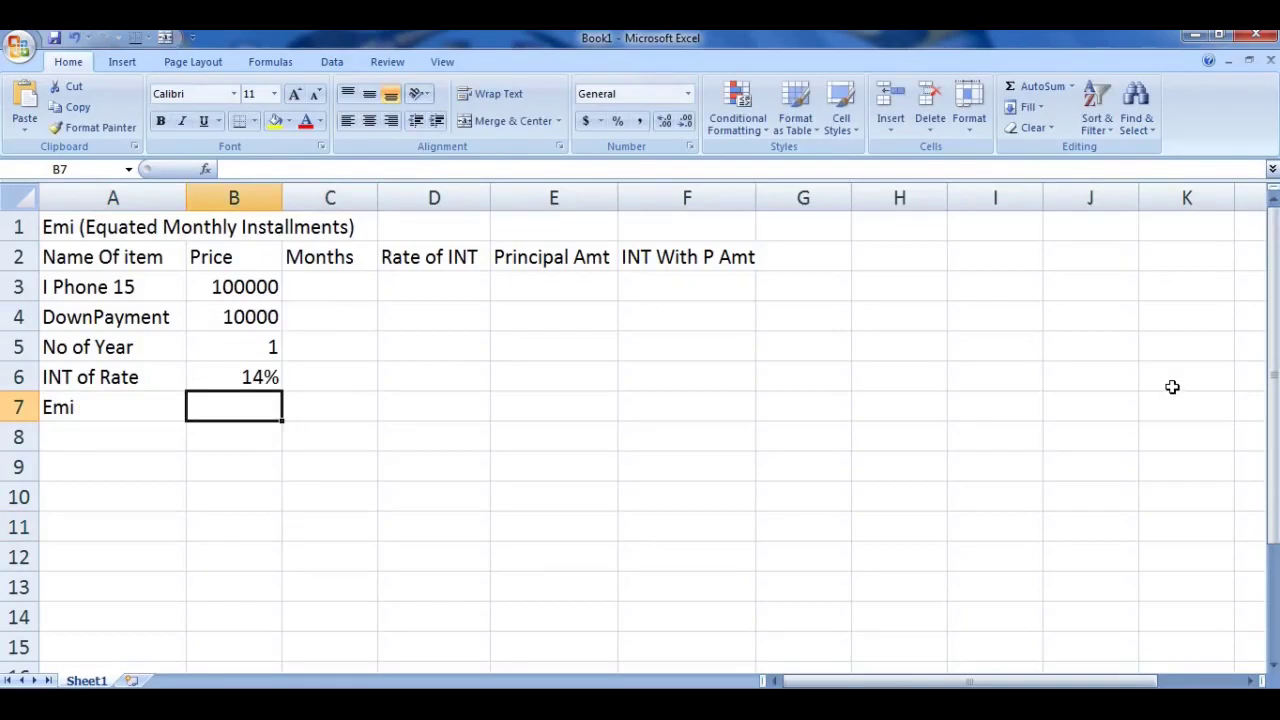
# Build the formula =pmt(B6/12,B5*12,B3-B4) in B7 from the rate, years, price and down payment
pyautogui.write('=')
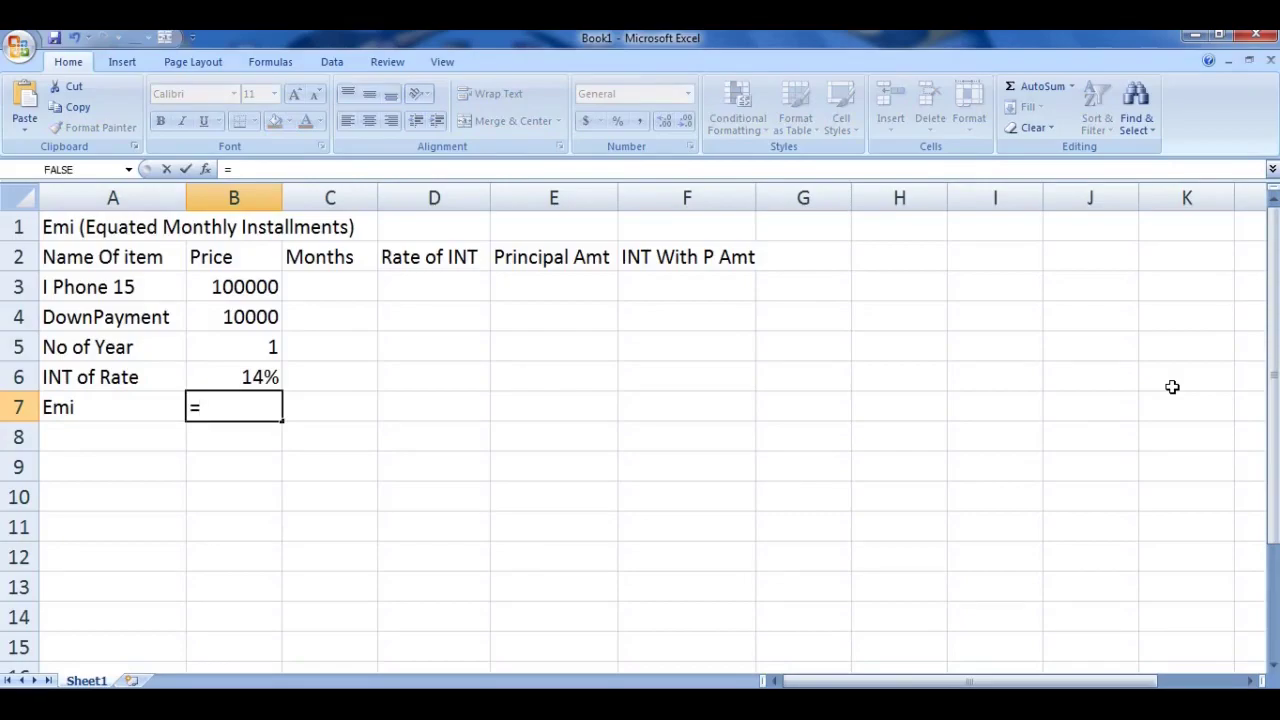
pyautogui.write('pmt')
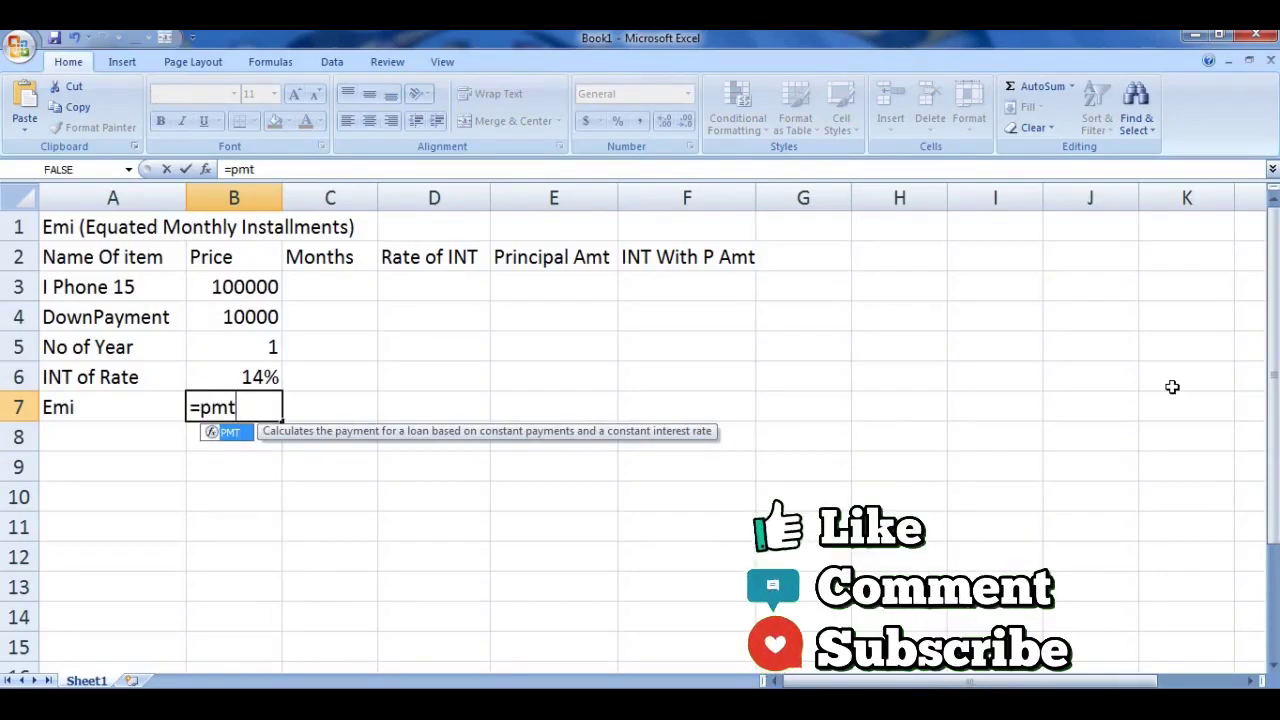
pyautogui.write('(')
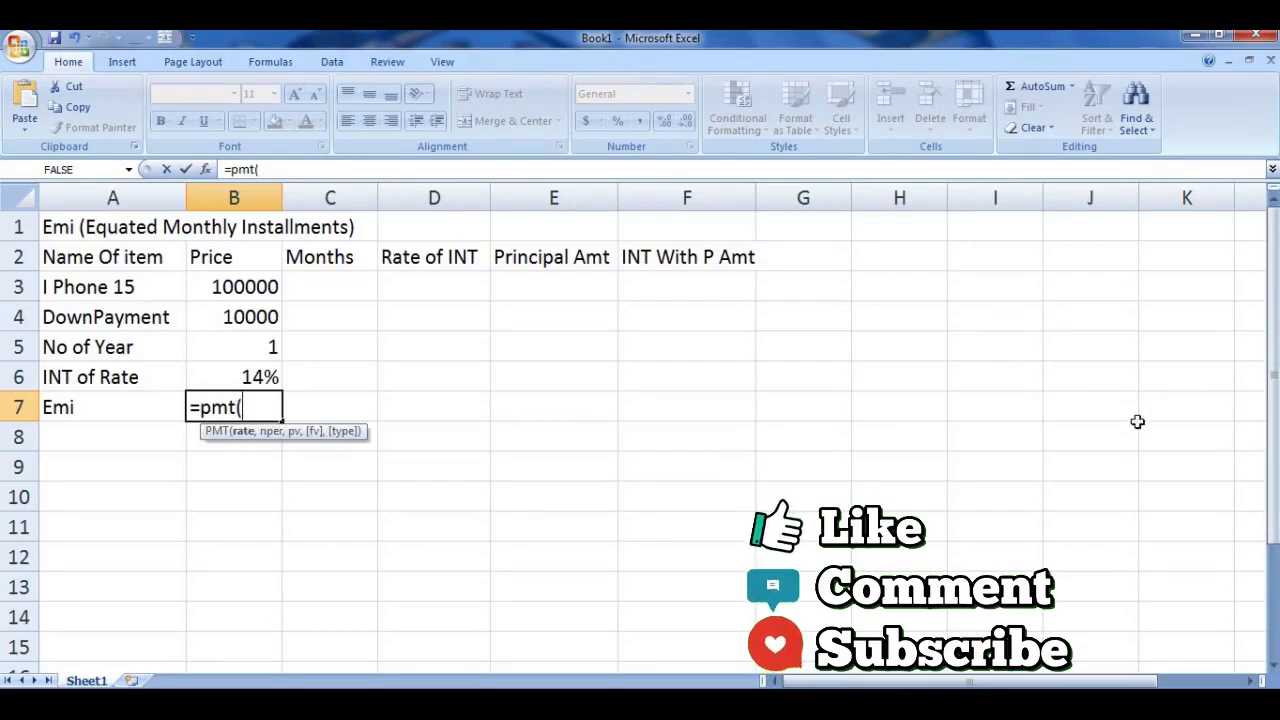
pyautogui.click(231, 374)
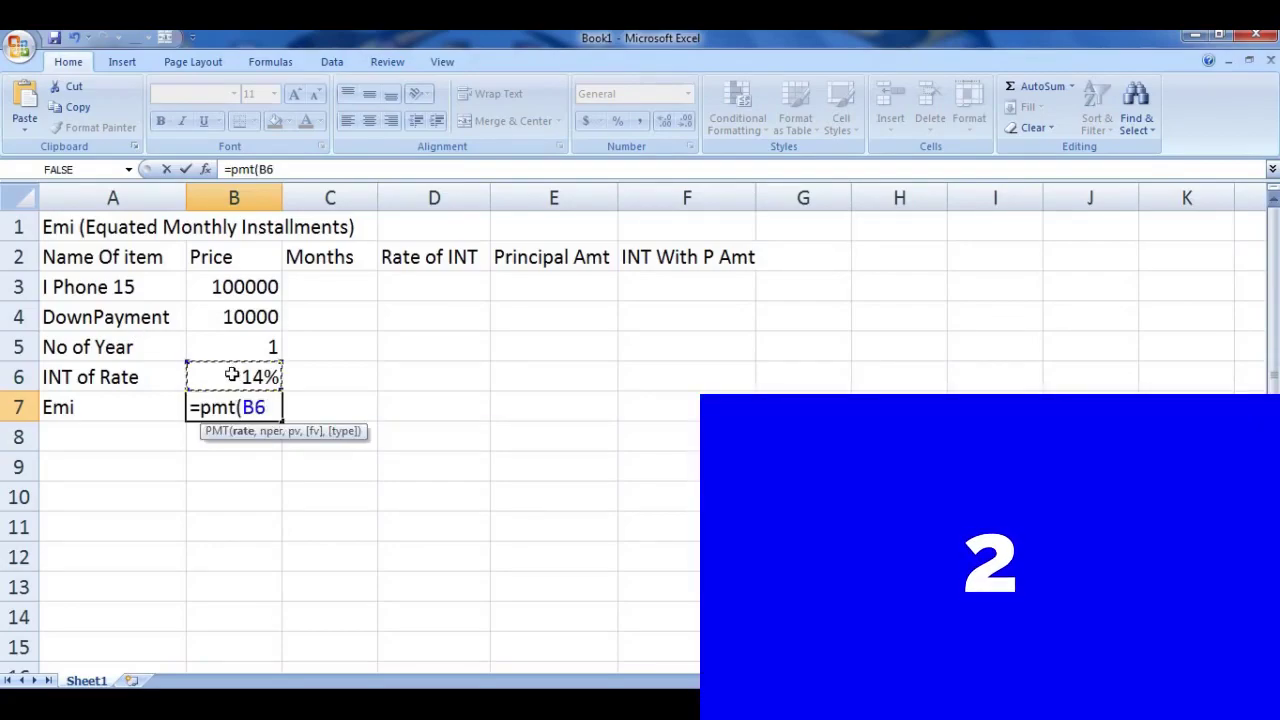
pyautogui.write('/12')
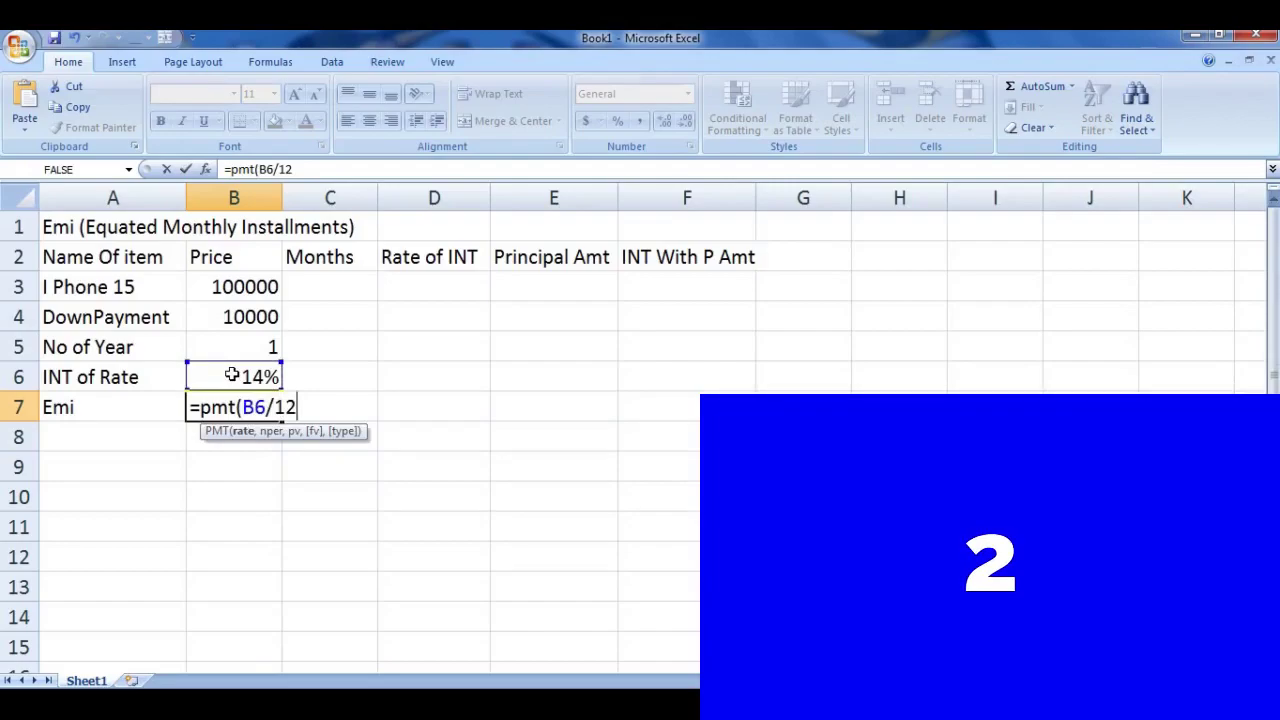
pyautogui.write(',')
pyautogui.click(260, 346)
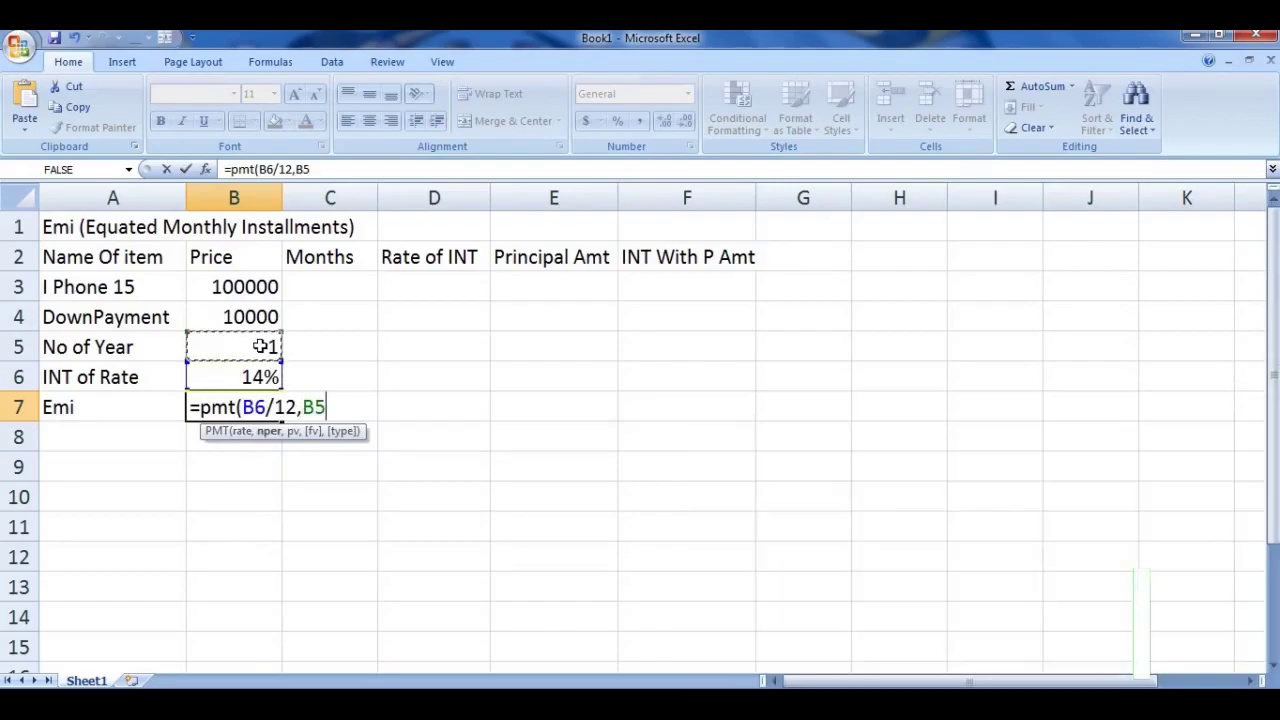
pyautogui.write('*12')
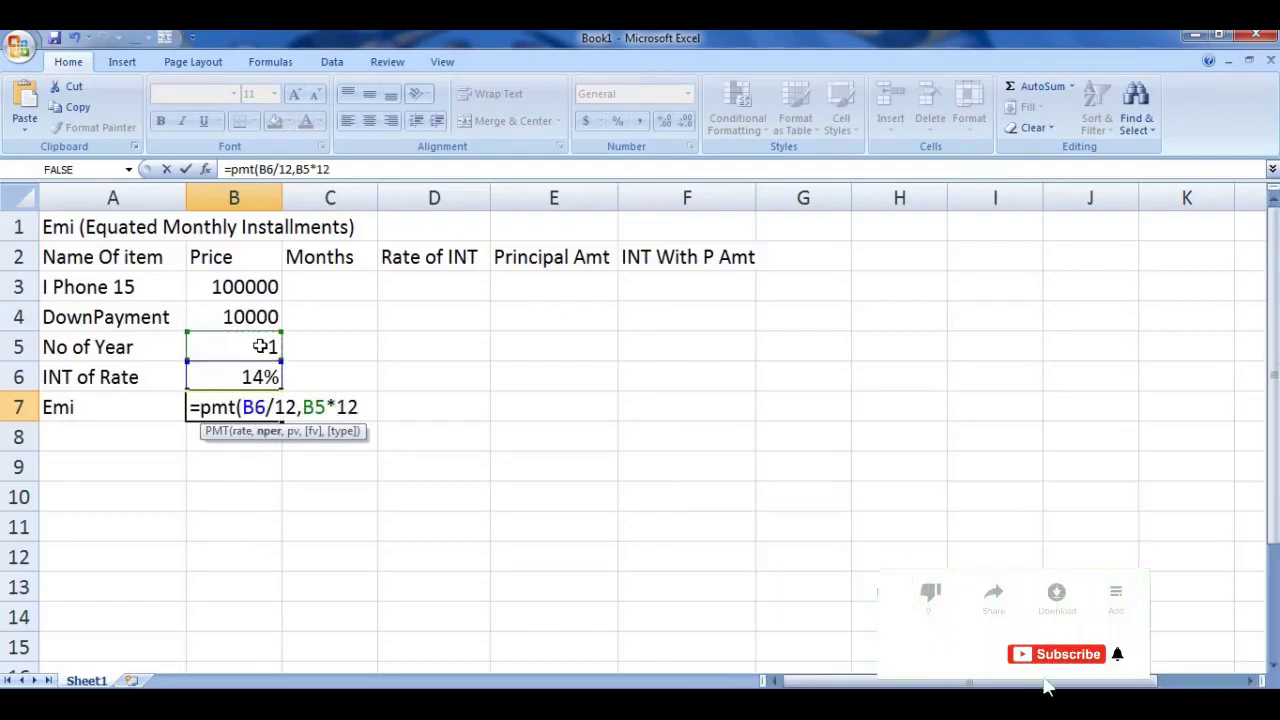
pyautogui.write(',')
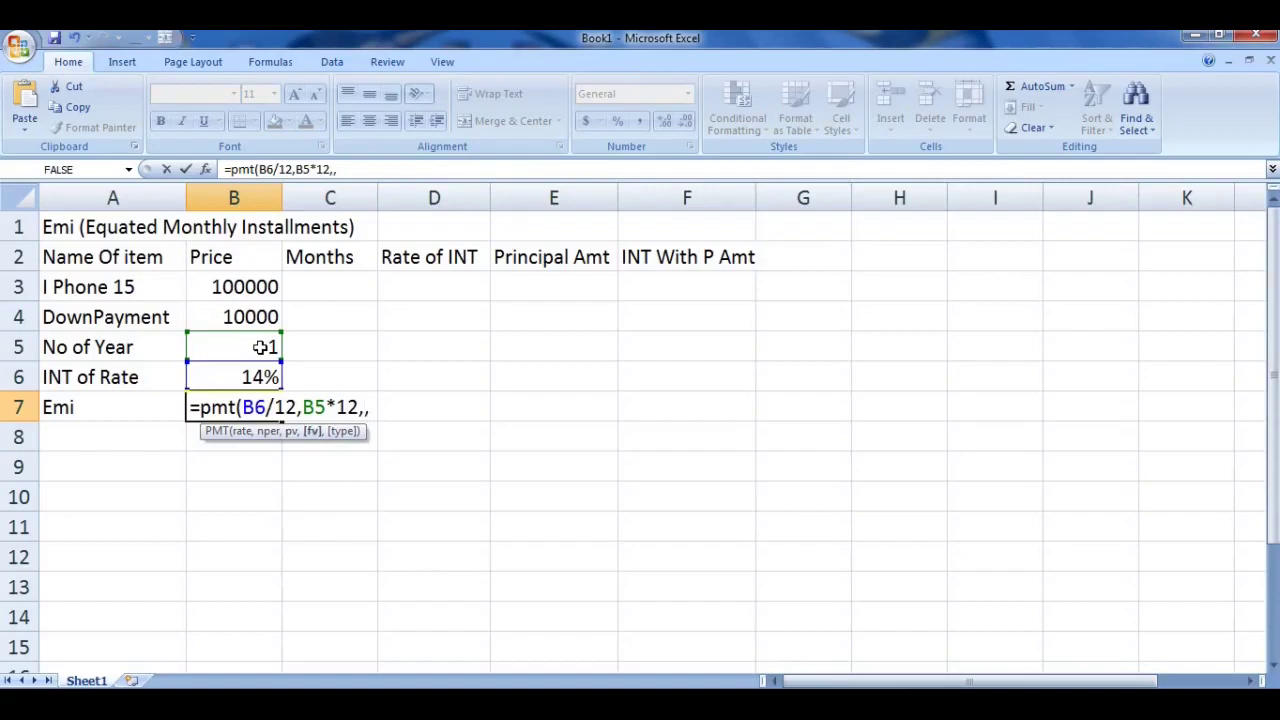
pyautogui.click(256, 287)
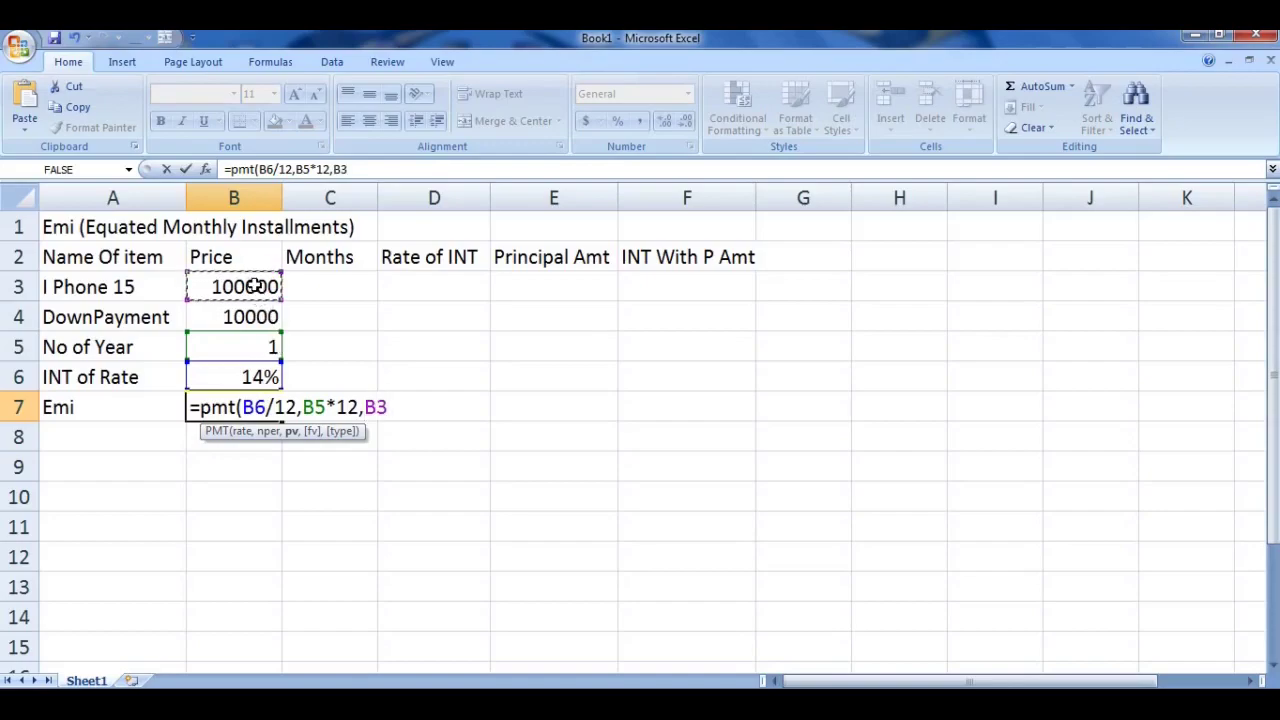
pyautogui.write('-')
pyautogui.click(243, 316)
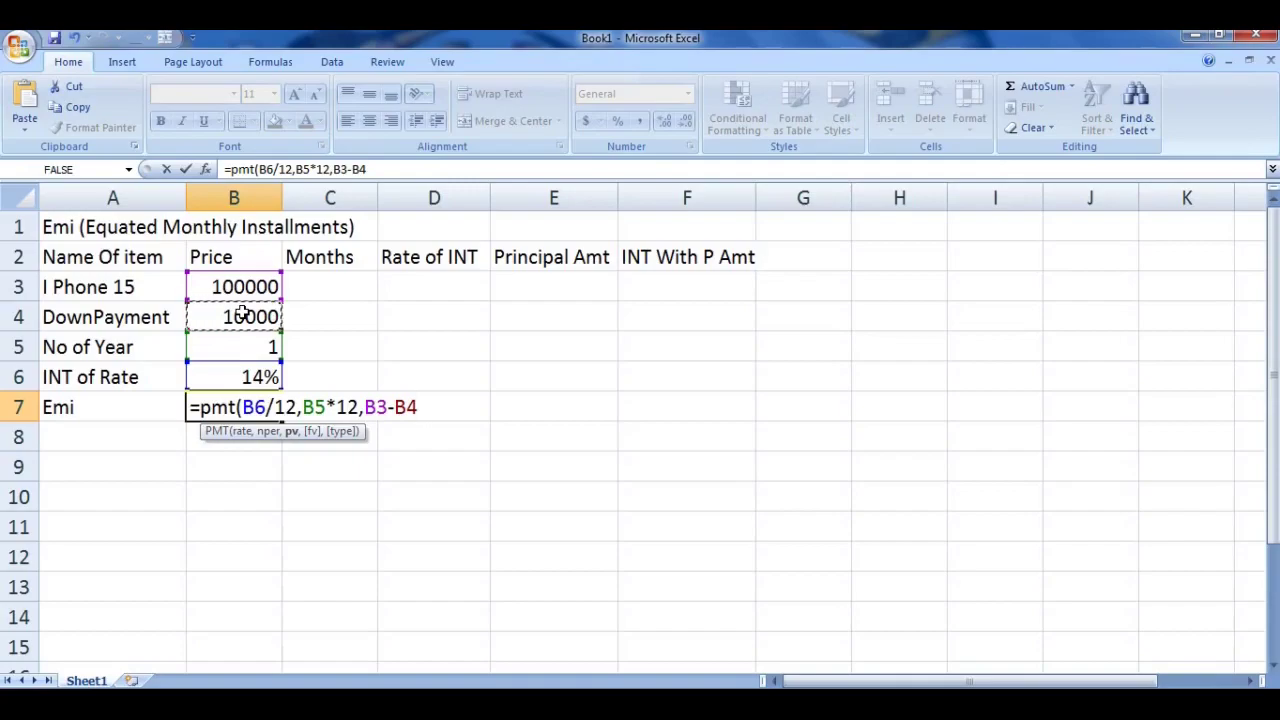
# Enter the PMT formula in B7 and show the result in accounting format
pyautogui.press('Return')
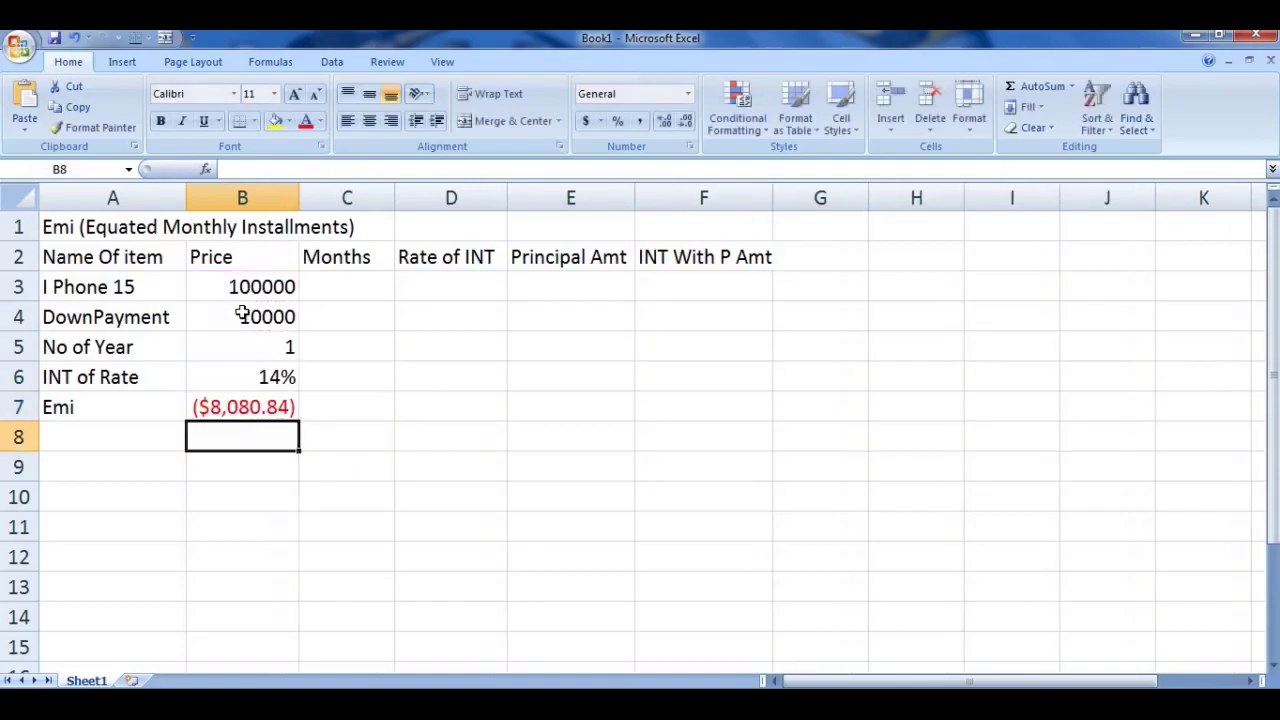
pyautogui.click(222, 404)
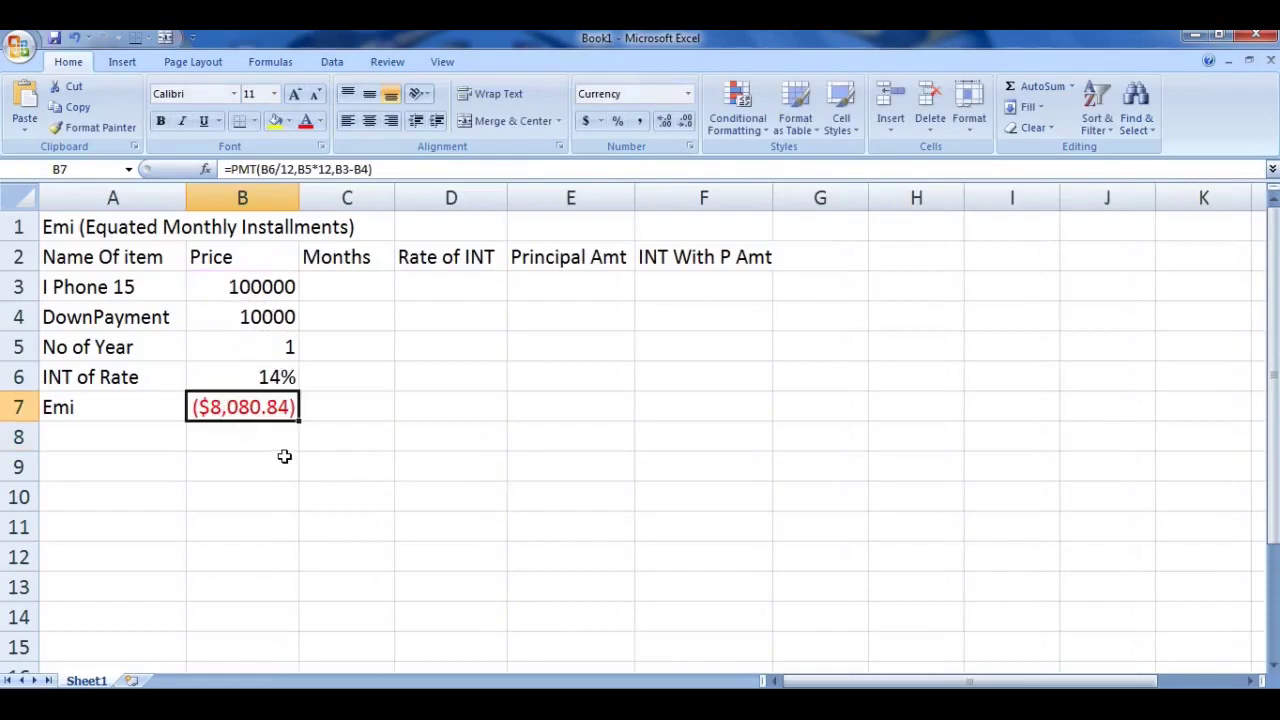
pyautogui.click(645, 120)
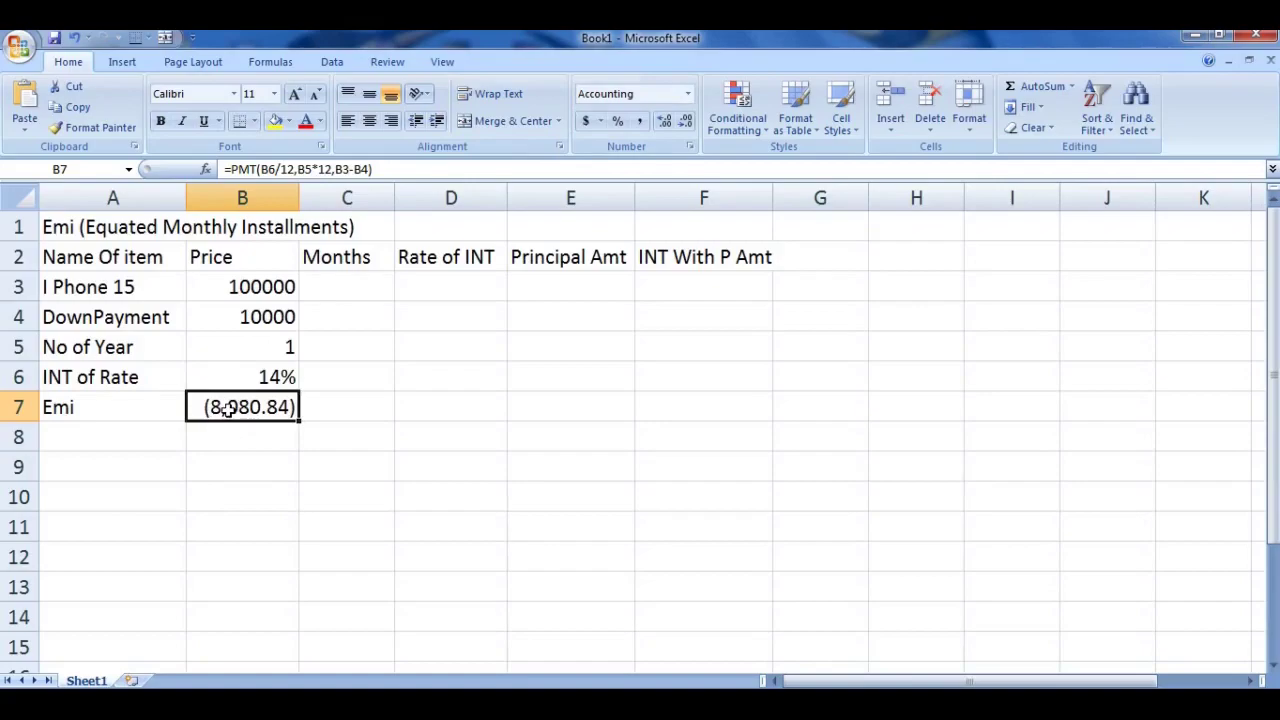
# Negate the formula to =-PMT(...) and format the EMI in comma style without decimals, showing 8,081
pyautogui.click(229, 169)
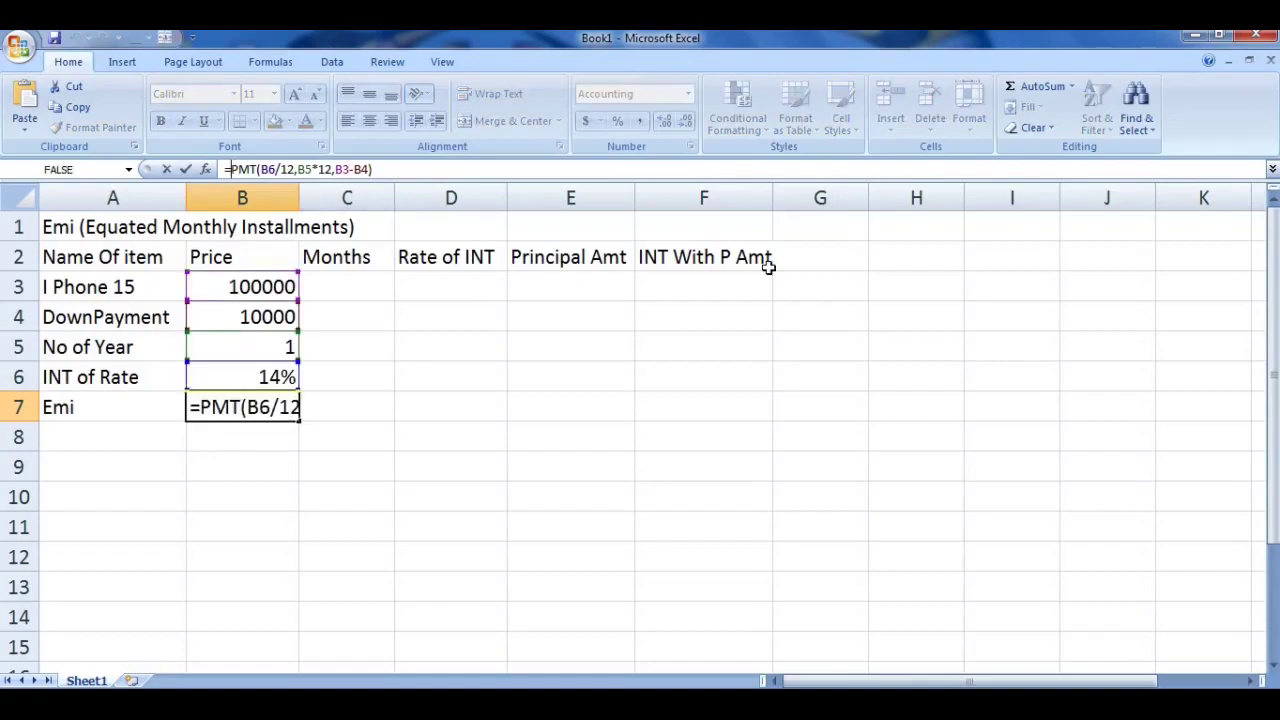
pyautogui.write('-')
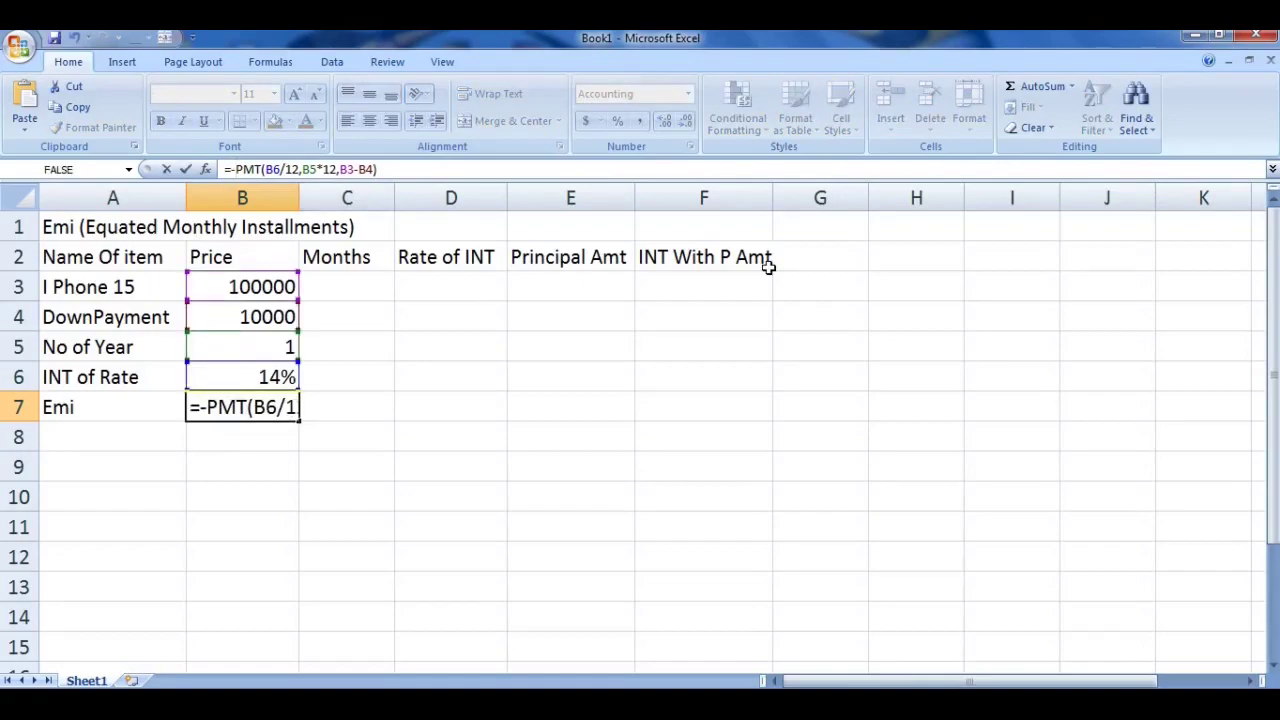
pyautogui.press('Return')
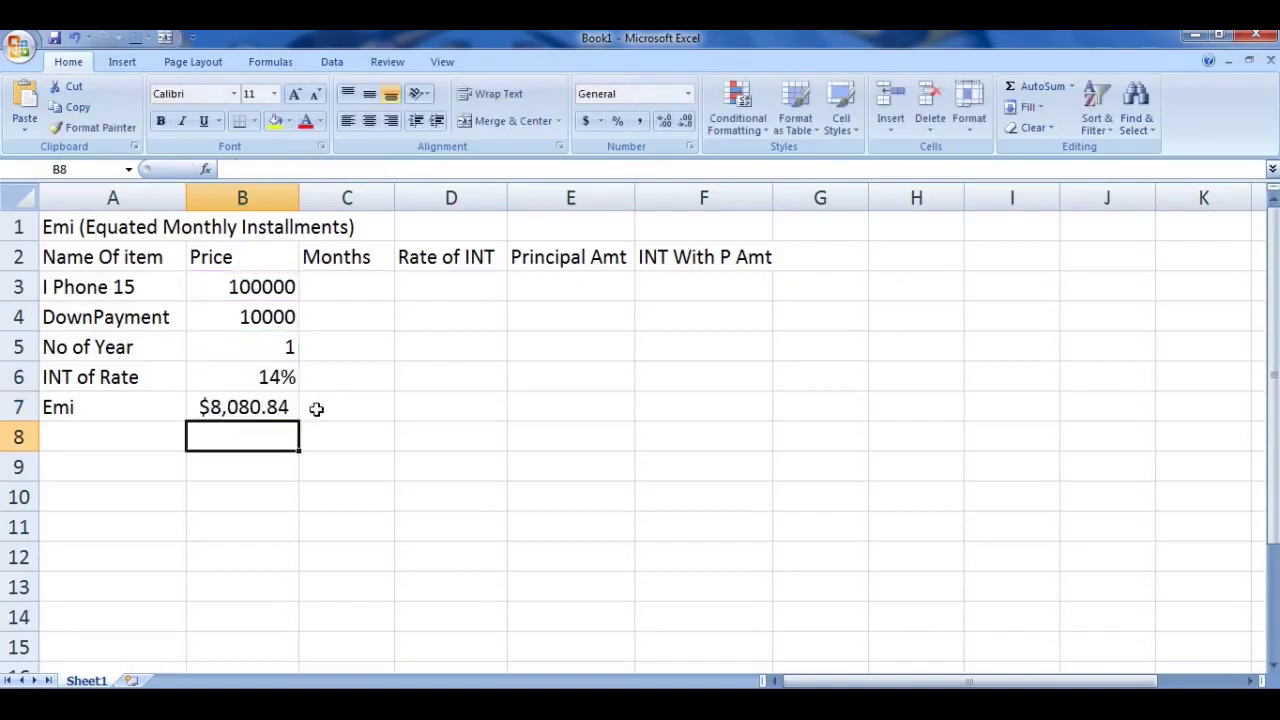
pyautogui.click(269, 409)
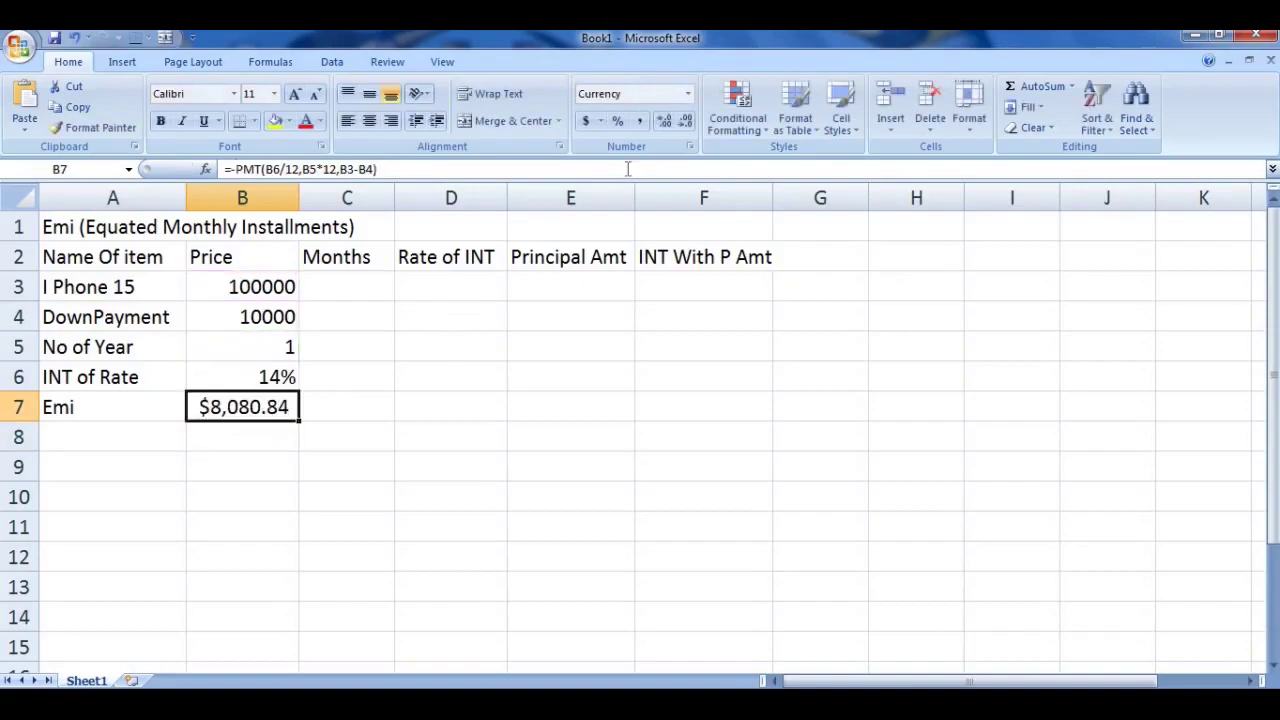
pyautogui.click(640, 120)
pyautogui.click(686, 122)
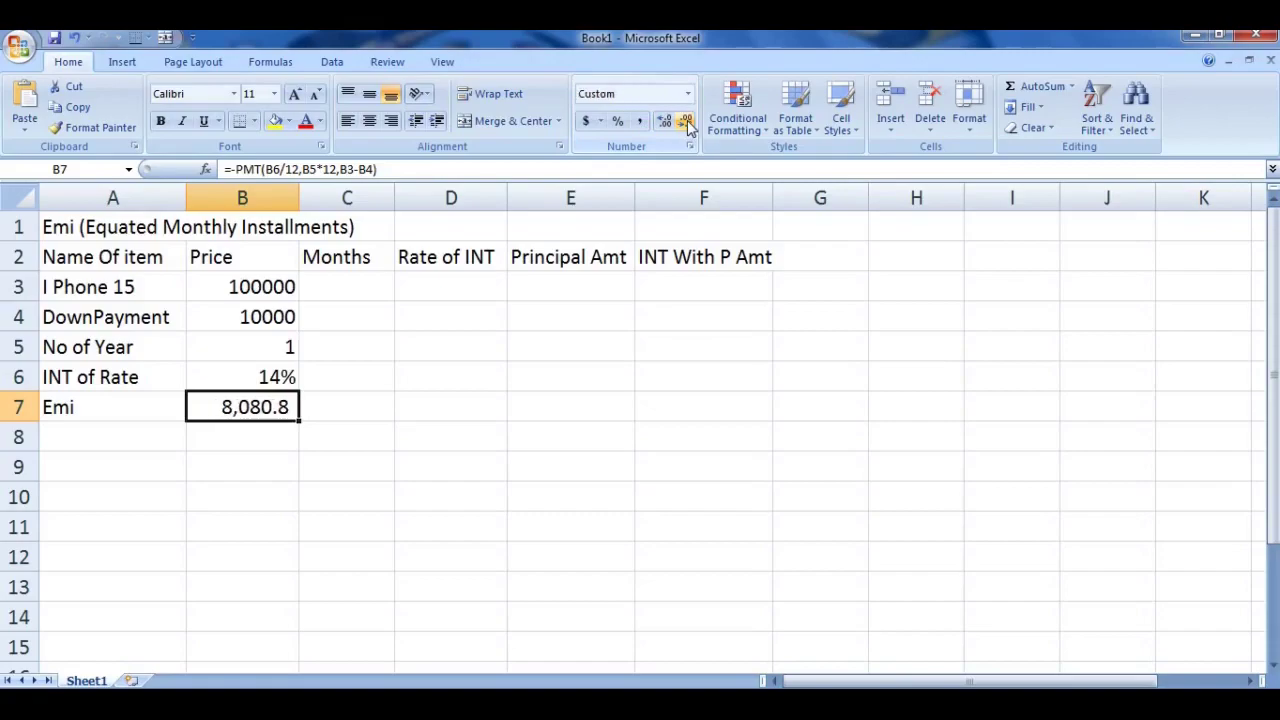
pyautogui.click(686, 122)
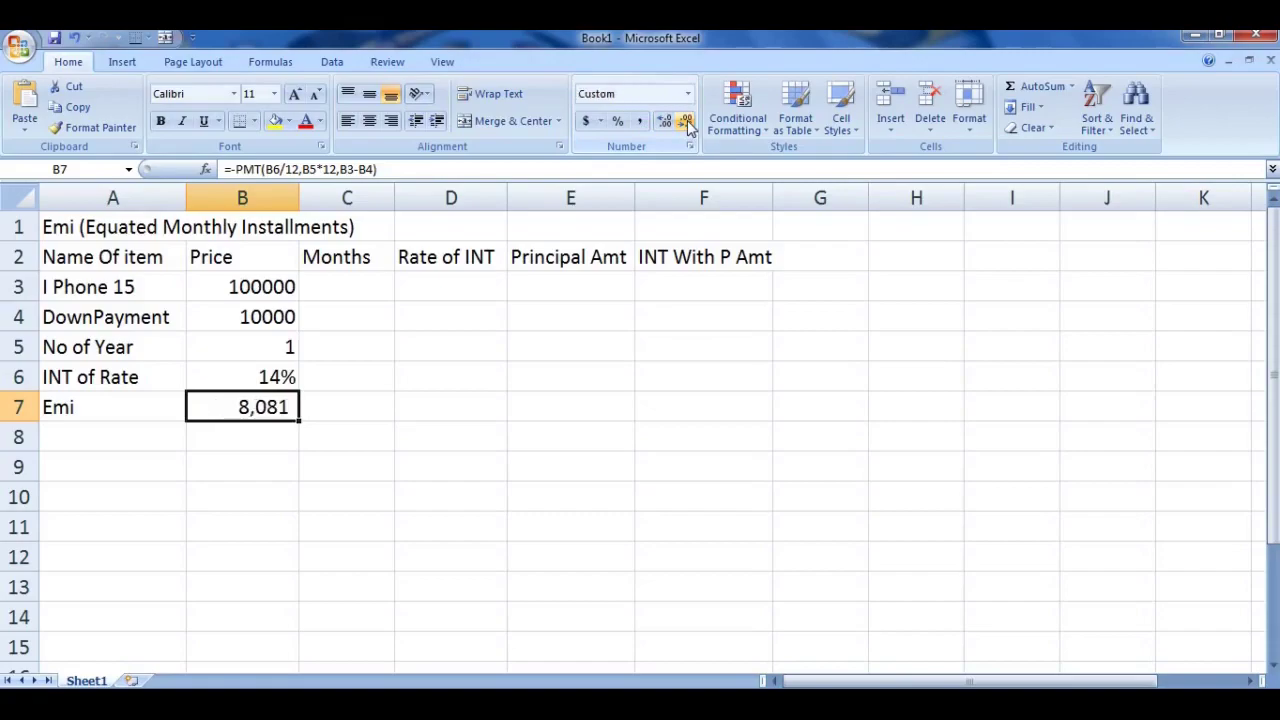
pyautogui.click(466, 473)
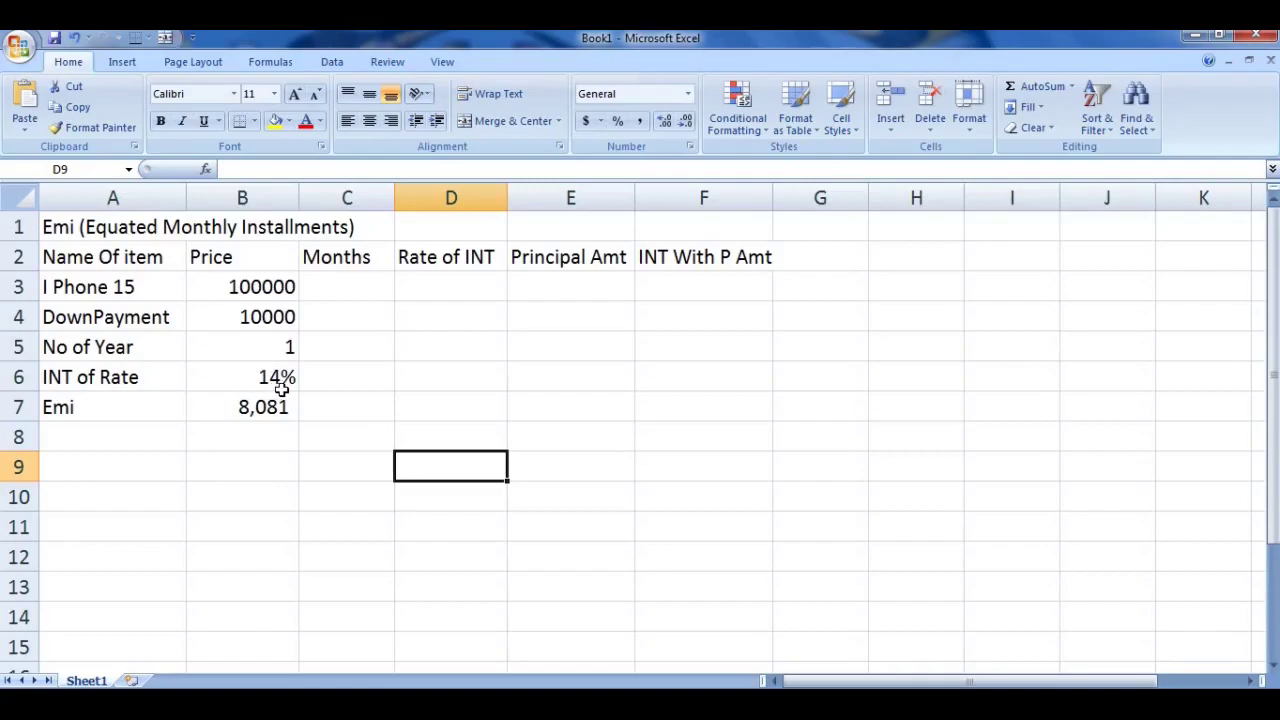
# Fill month numbers 1 to 12 into C3:C14 from a 1, 2 series and centre them
pyautogui.click(374, 284)
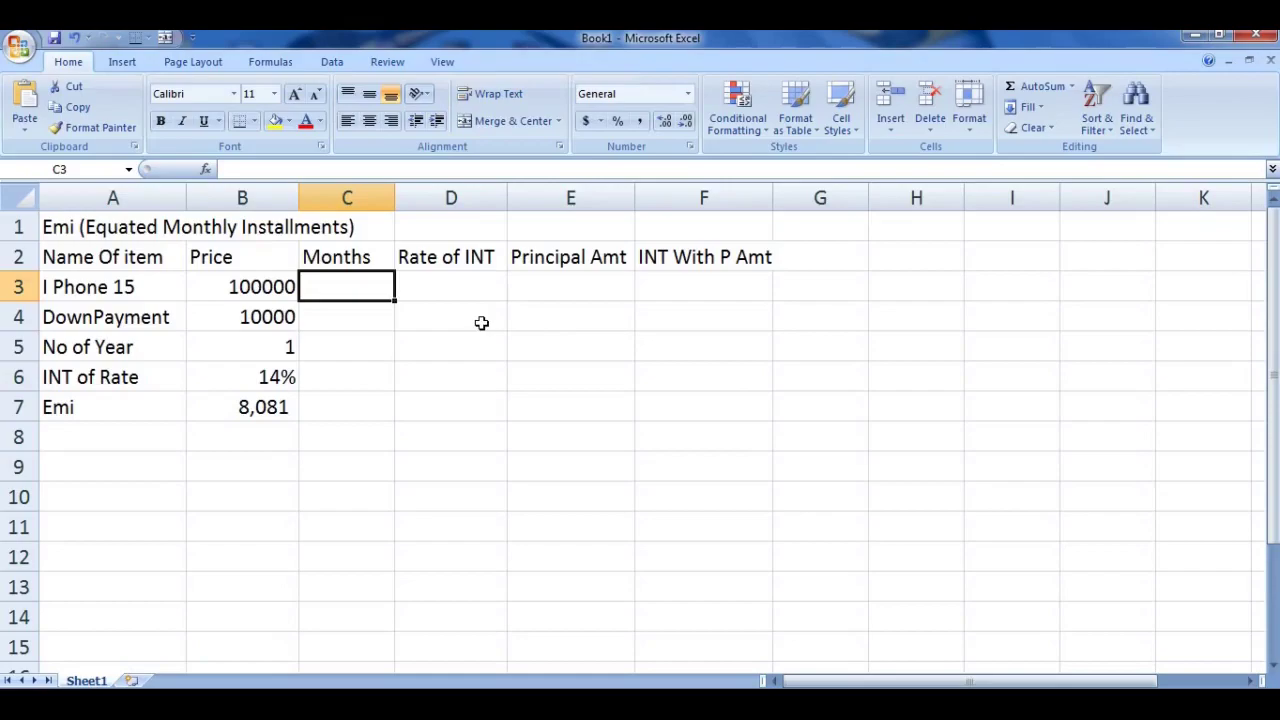
pyautogui.write('1')
pyautogui.press('Return')
pyautogui.write('2')
pyautogui.press('Return')
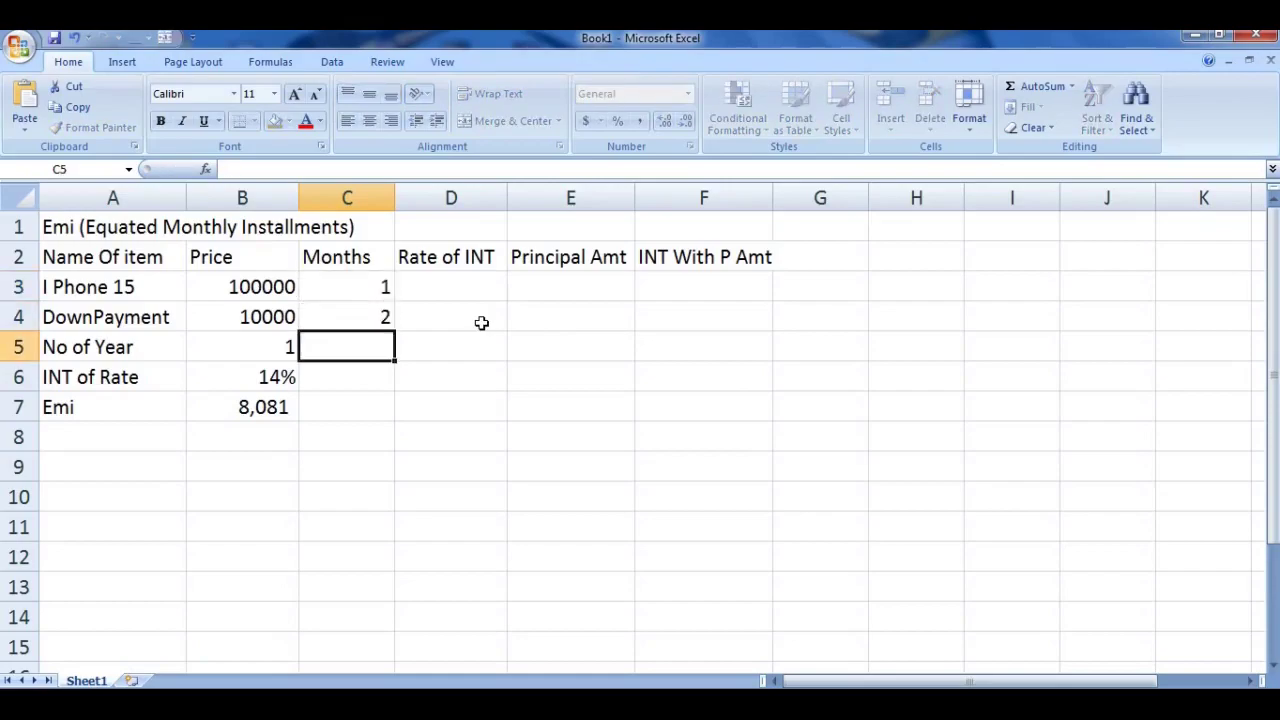
pyautogui.moveTo(380, 287)
pyautogui.mouseDown()
pyautogui.moveTo(372, 319)
pyautogui.moveTo(412, 620)
pyautogui.mouseUp()
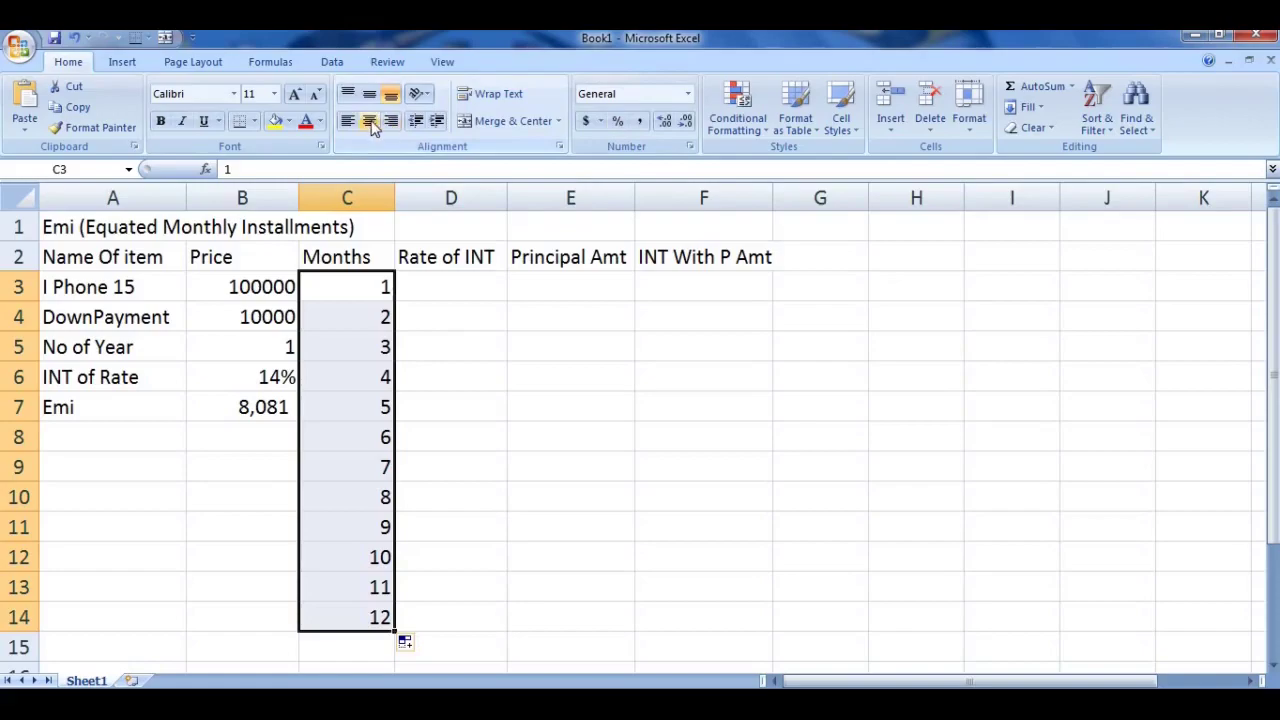
pyautogui.click(370, 122)
pyautogui.click(452, 350)
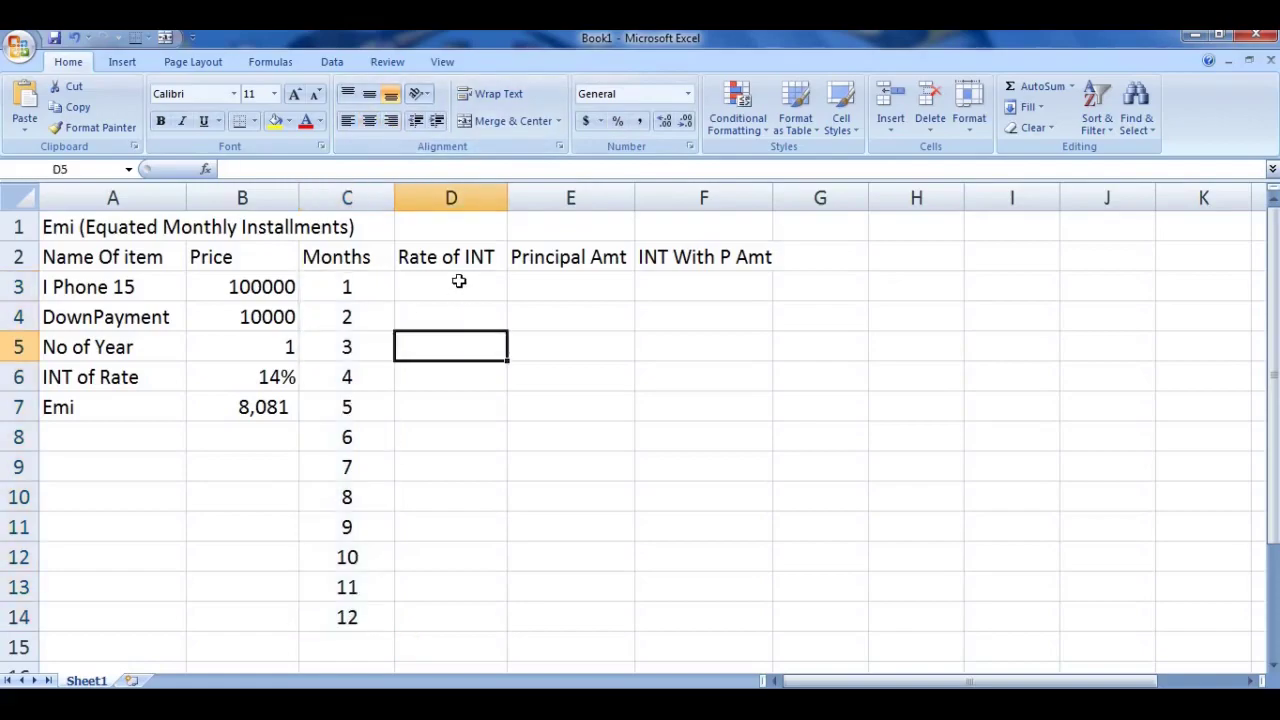
pyautogui.click(458, 282)
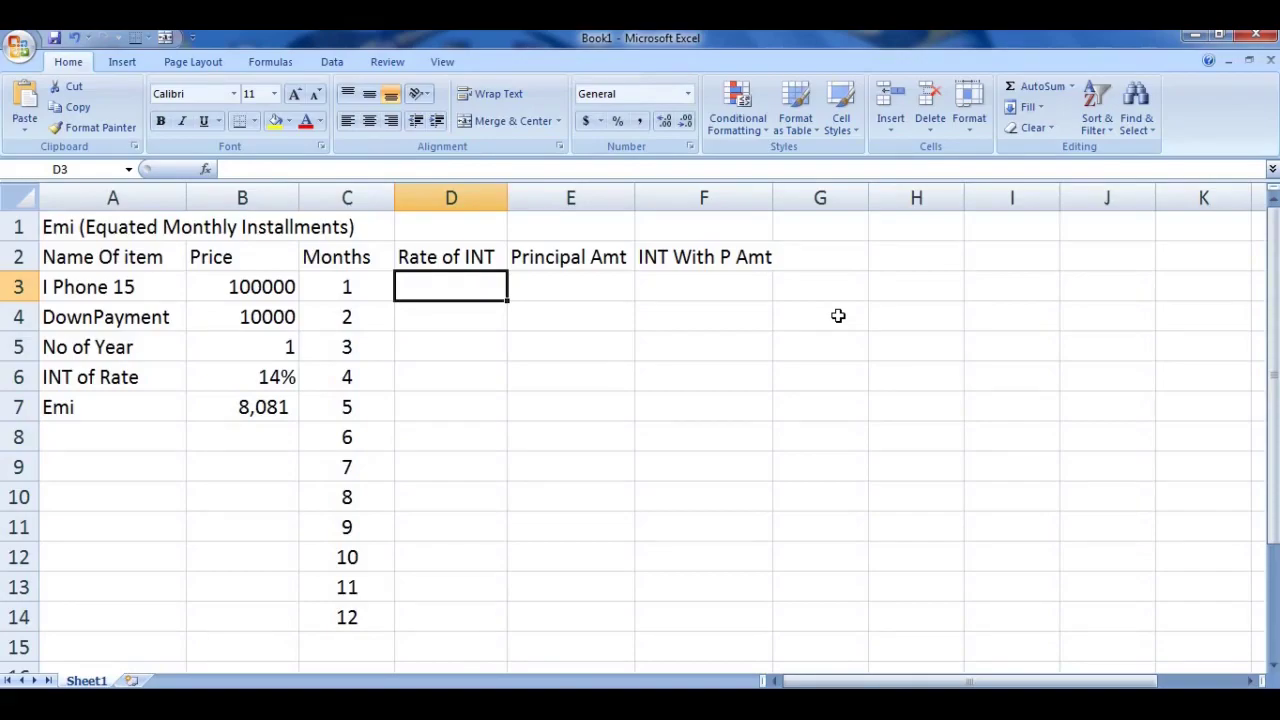
# Enter =ipmt(B6/12,C3,B5*12,B3-B4) in D3 to calculate the month 1 interest
pyautogui.write('=')
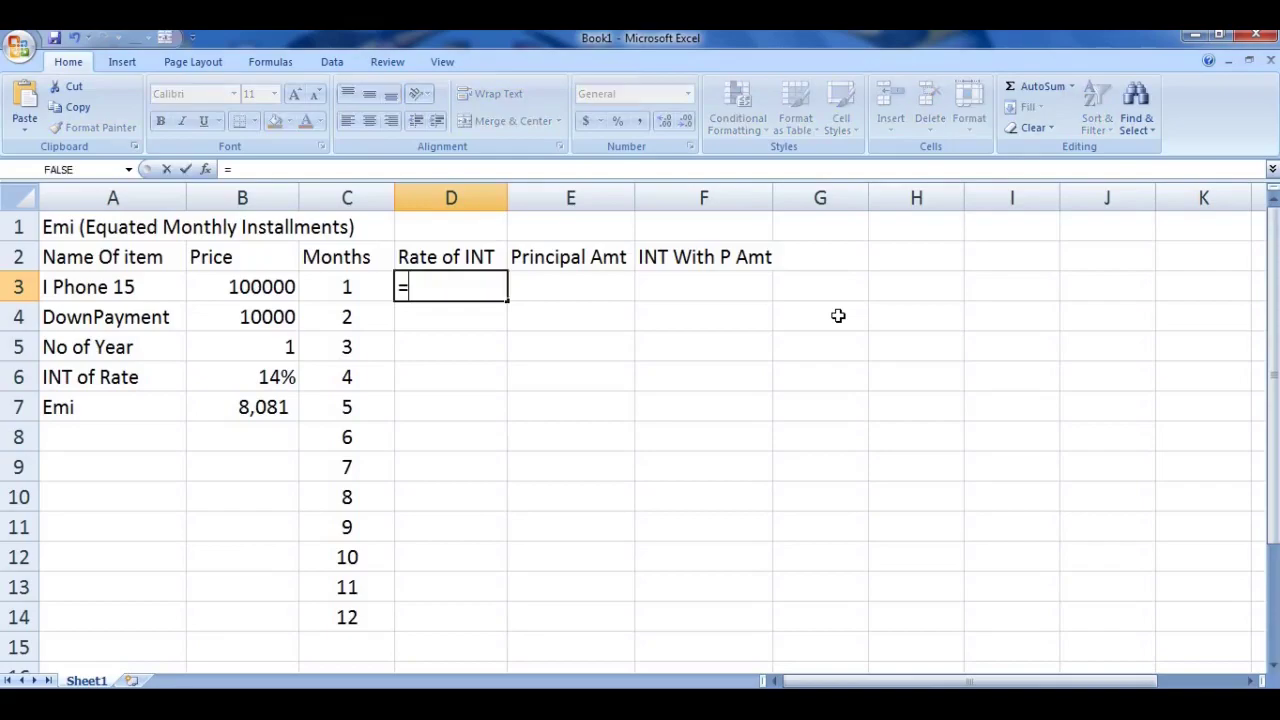
pyautogui.write('ipm')
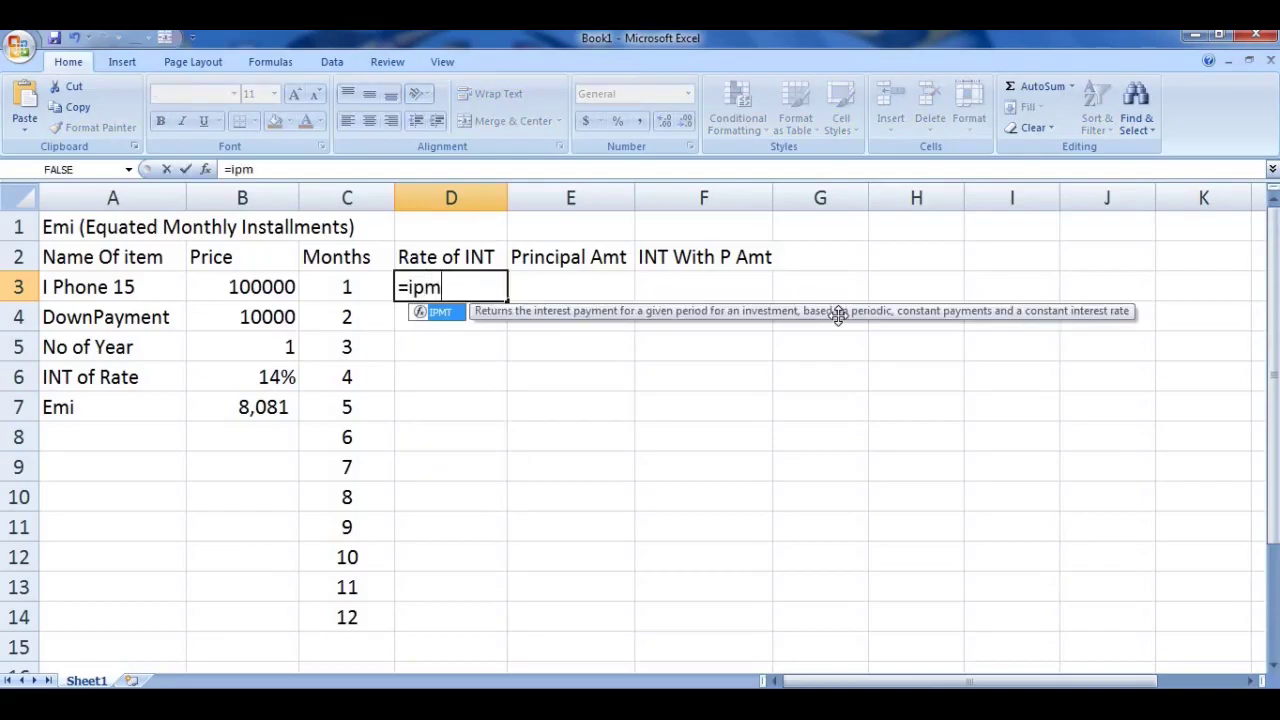
pyautogui.write('t')
pyautogui.write('(')
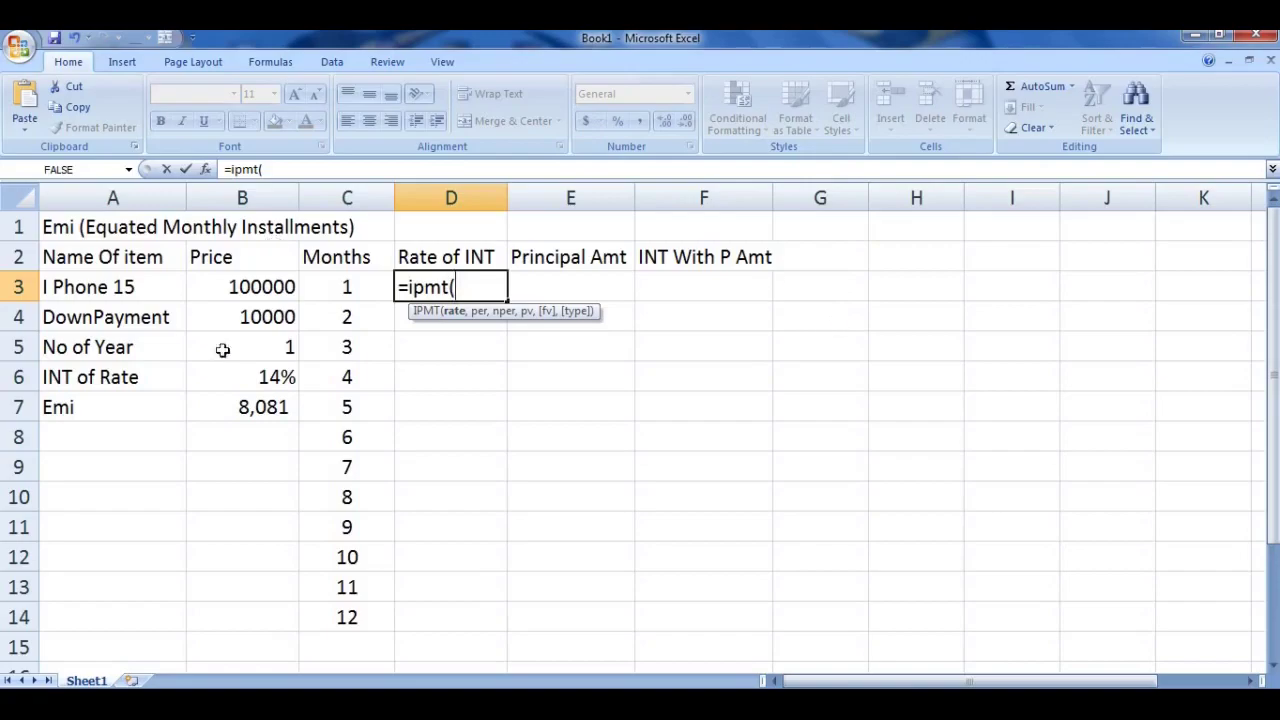
pyautogui.click(244, 377)
pyautogui.write('/')
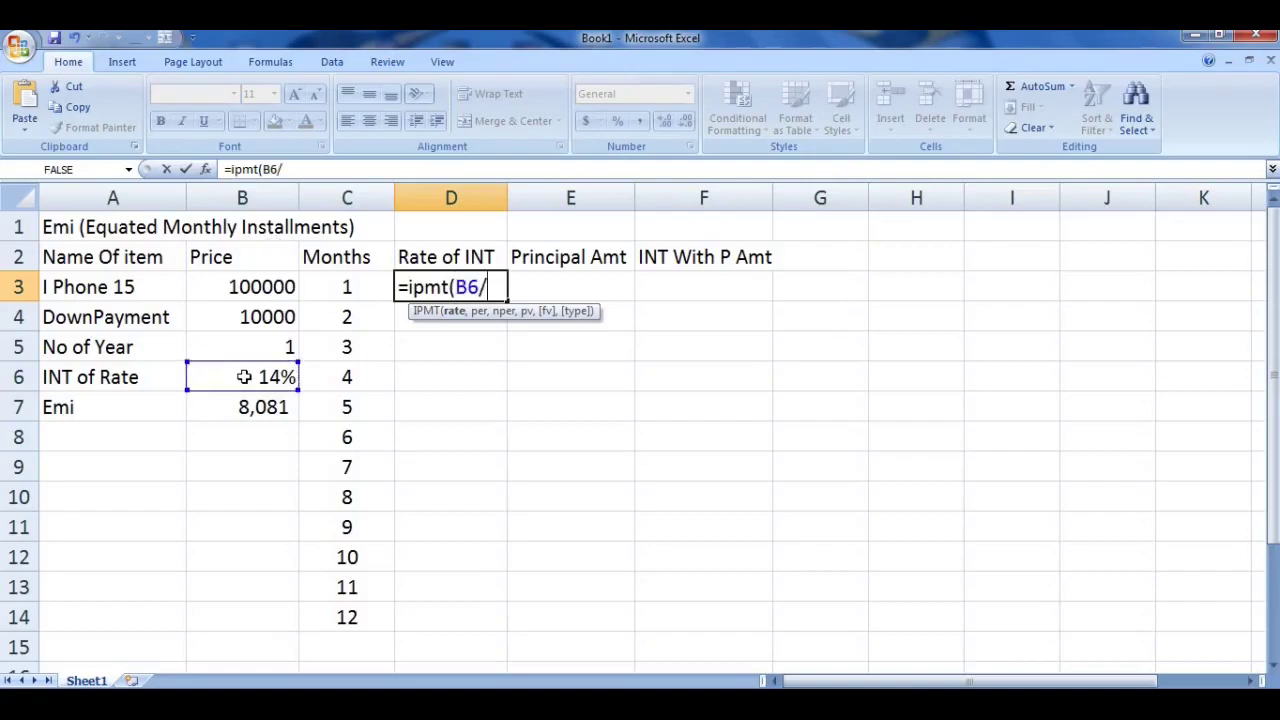
pyautogui.write('12')
pyautogui.write(',')
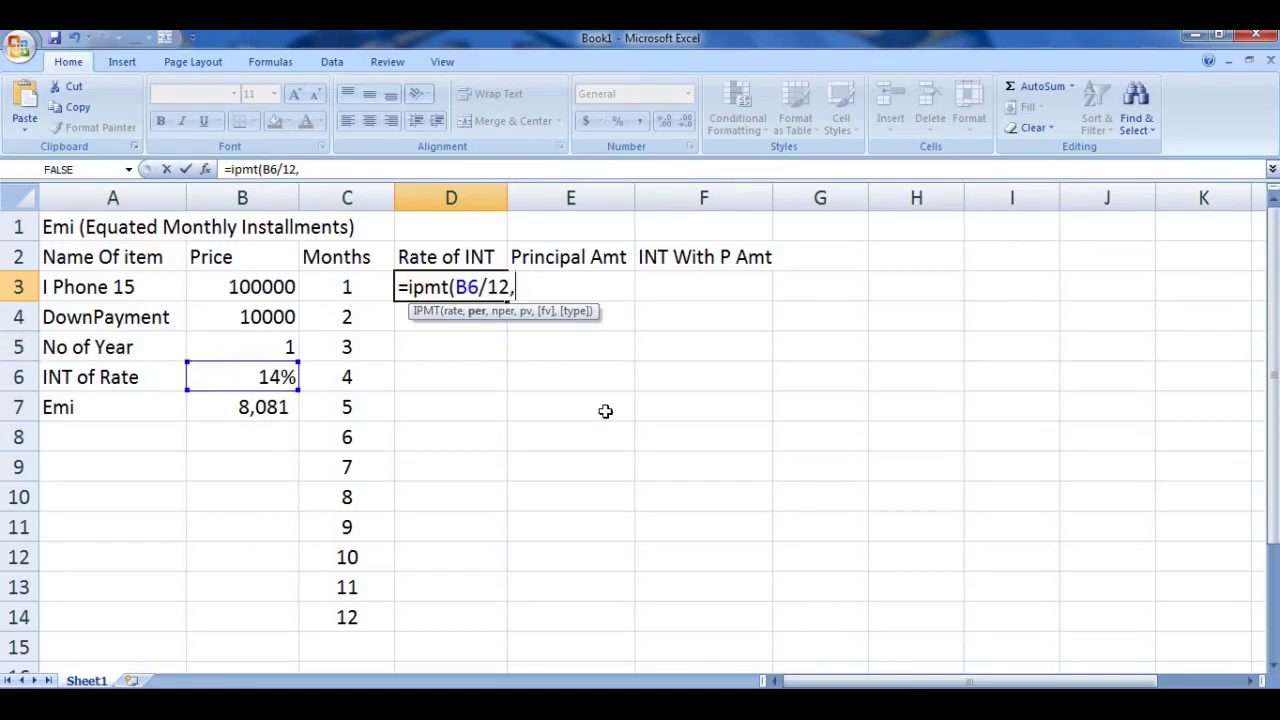
pyautogui.click(345, 287)
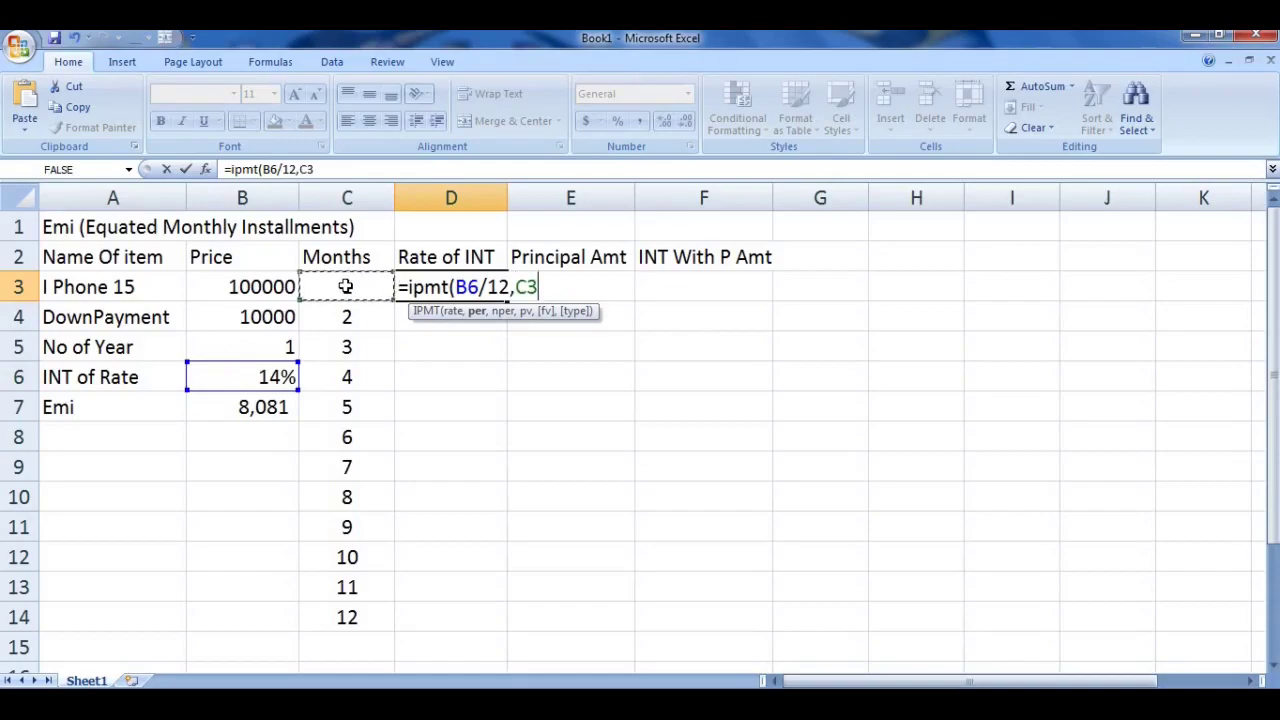
pyautogui.write(',')
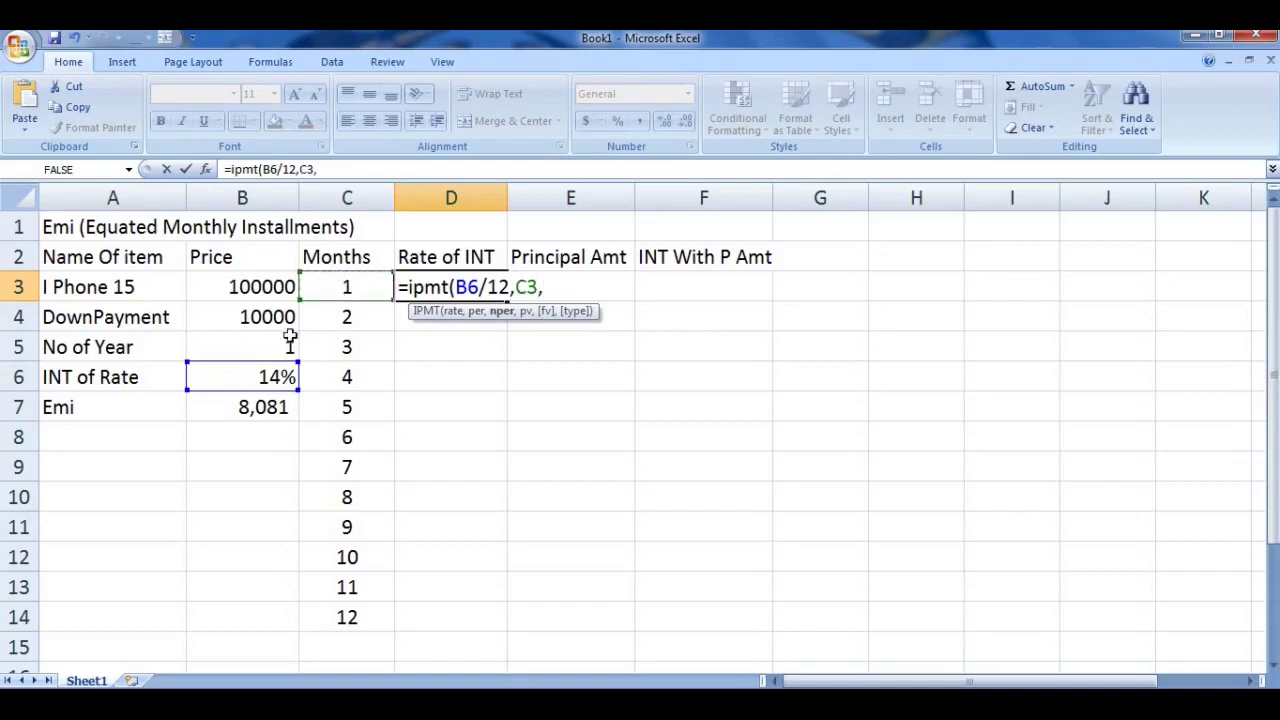
pyautogui.click(260, 337)
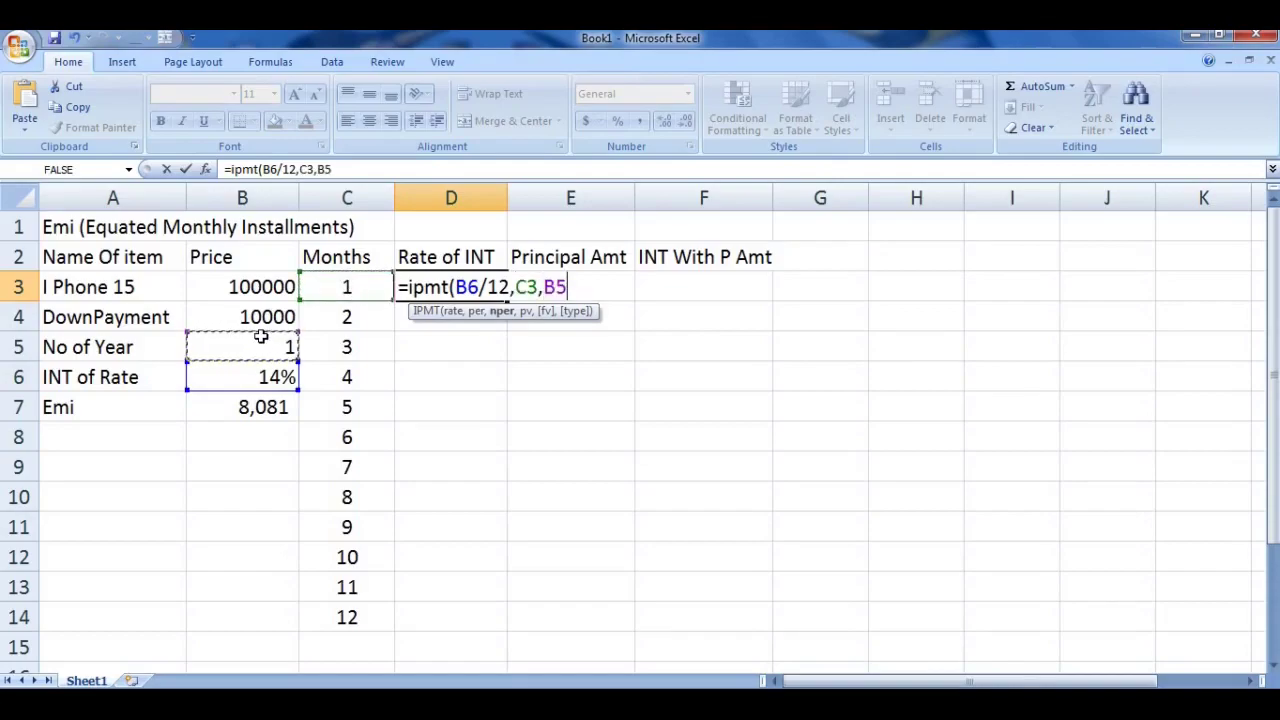
pyautogui.write('*')
pyautogui.write('12')
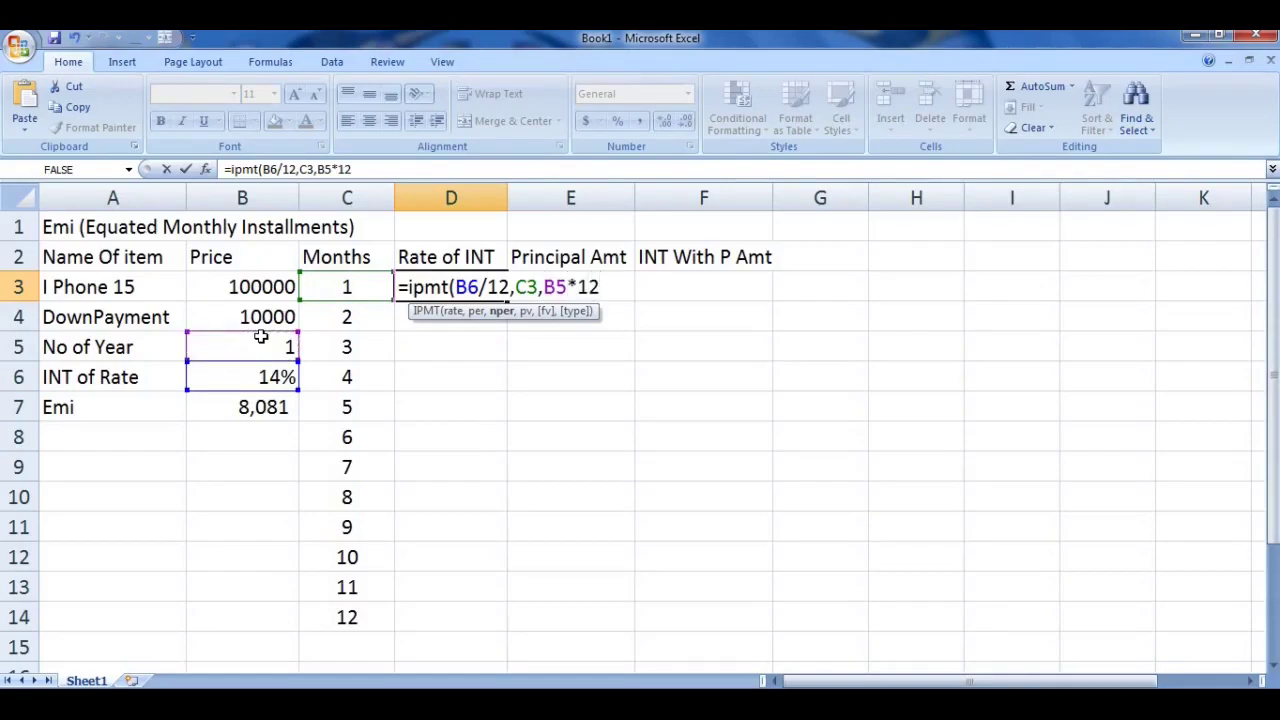
pyautogui.write(',')
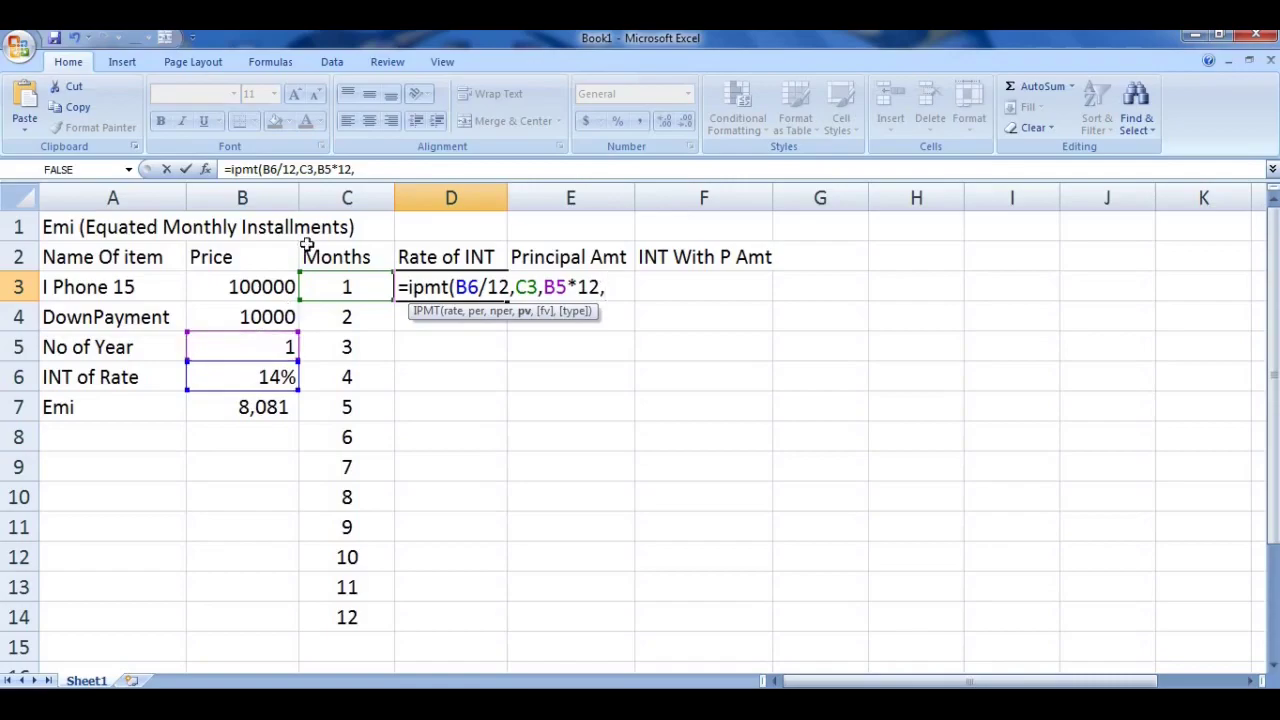
pyautogui.click(268, 287)
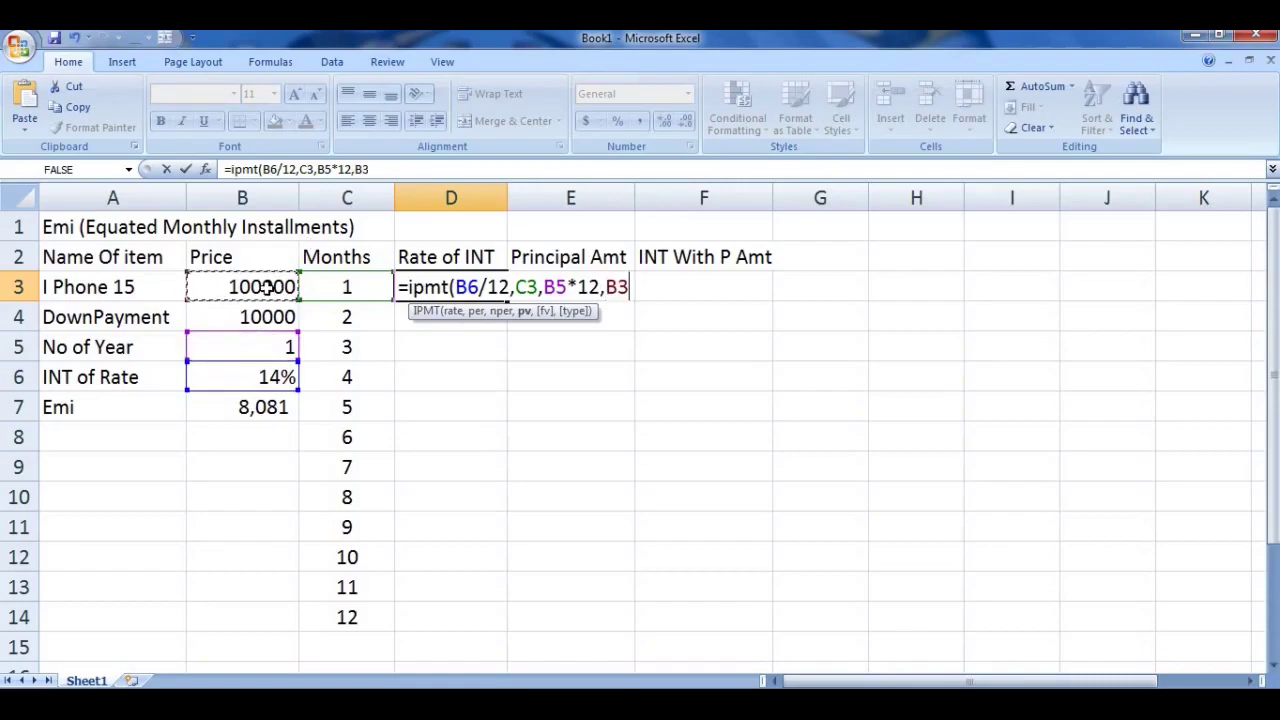
pyautogui.write('-')
pyautogui.click(250, 316)
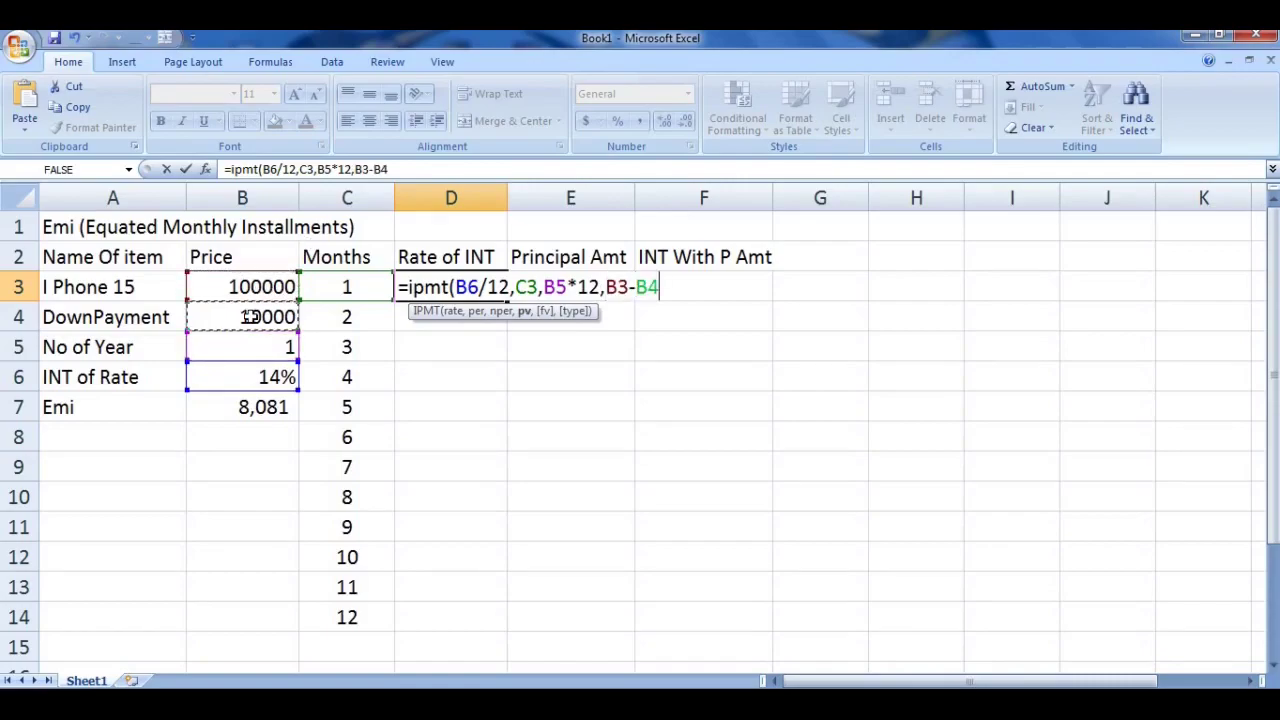
pyautogui.press('Return')
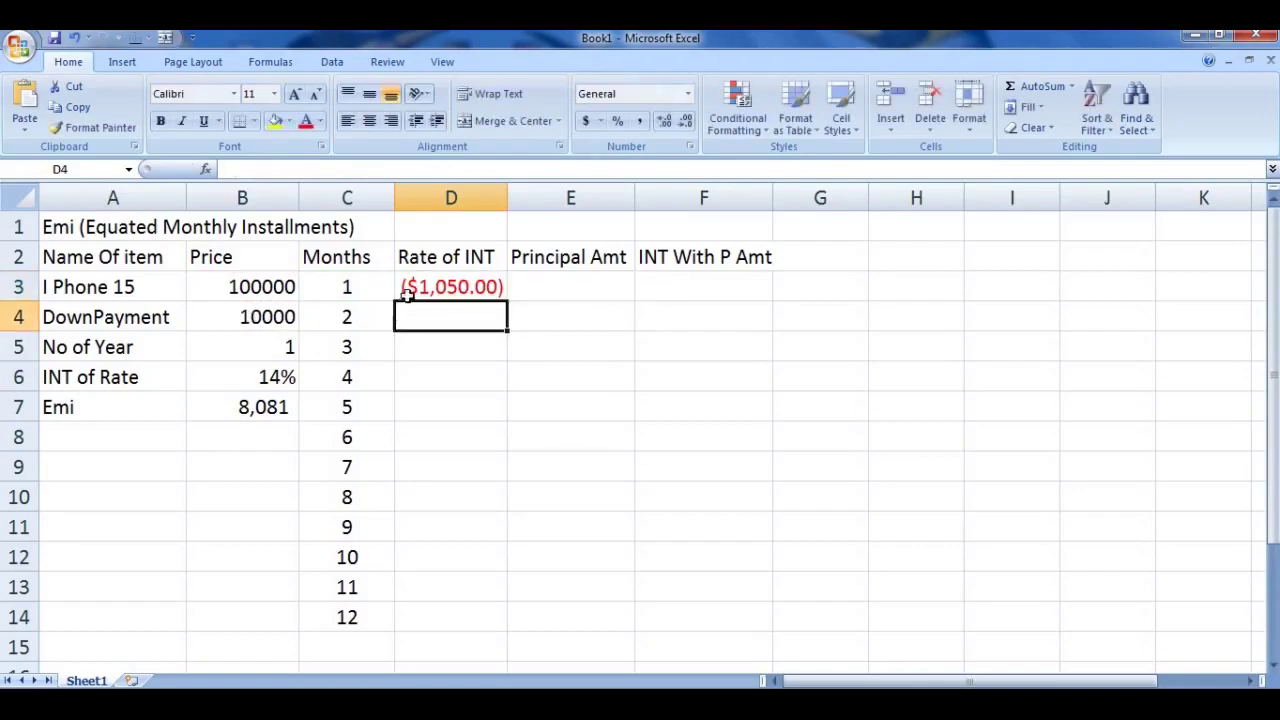
# Negate D3's formula to =-IPMT(...) and show 1,050 in comma style without decimals
pyautogui.click(452, 287)
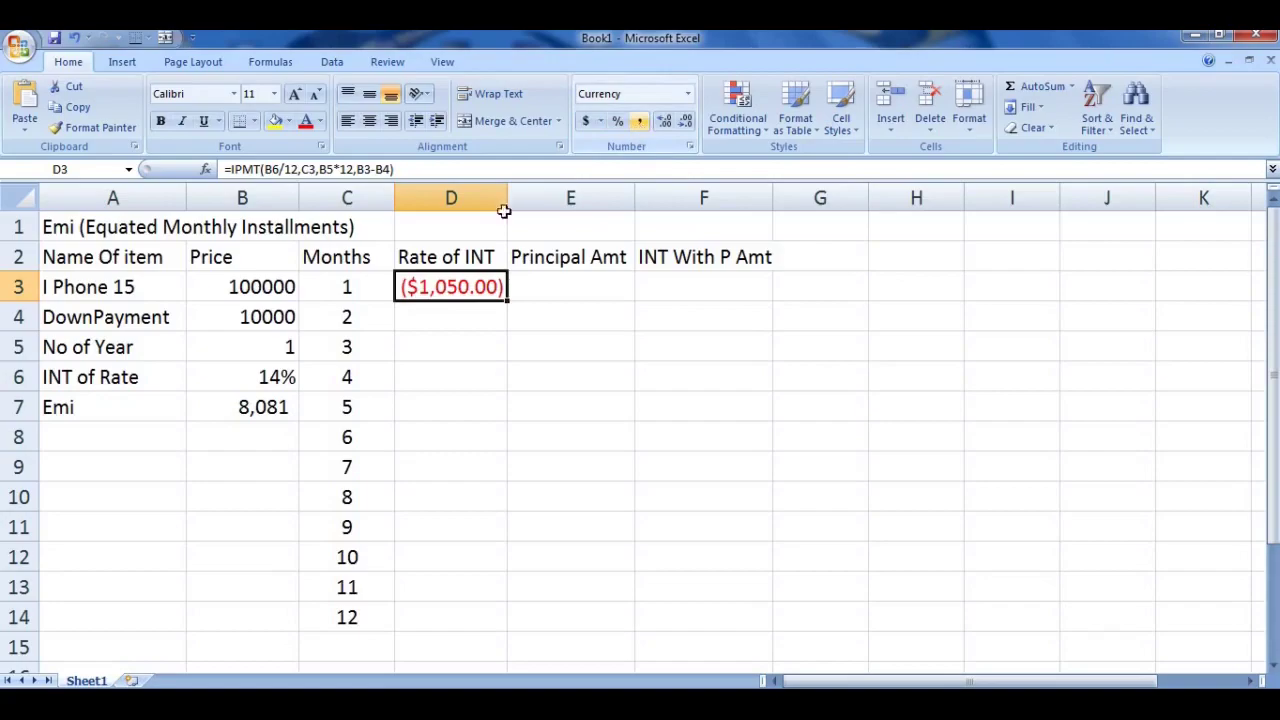
pyautogui.click(236, 169)
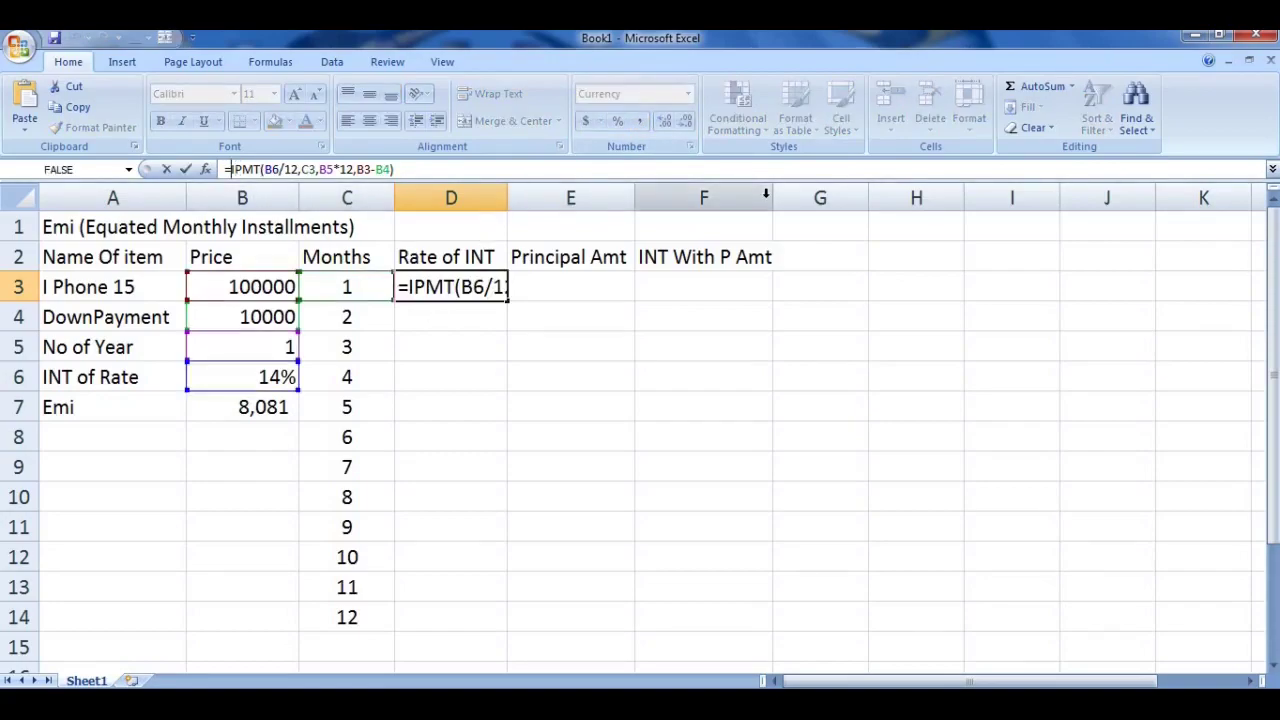
pyautogui.write('-')
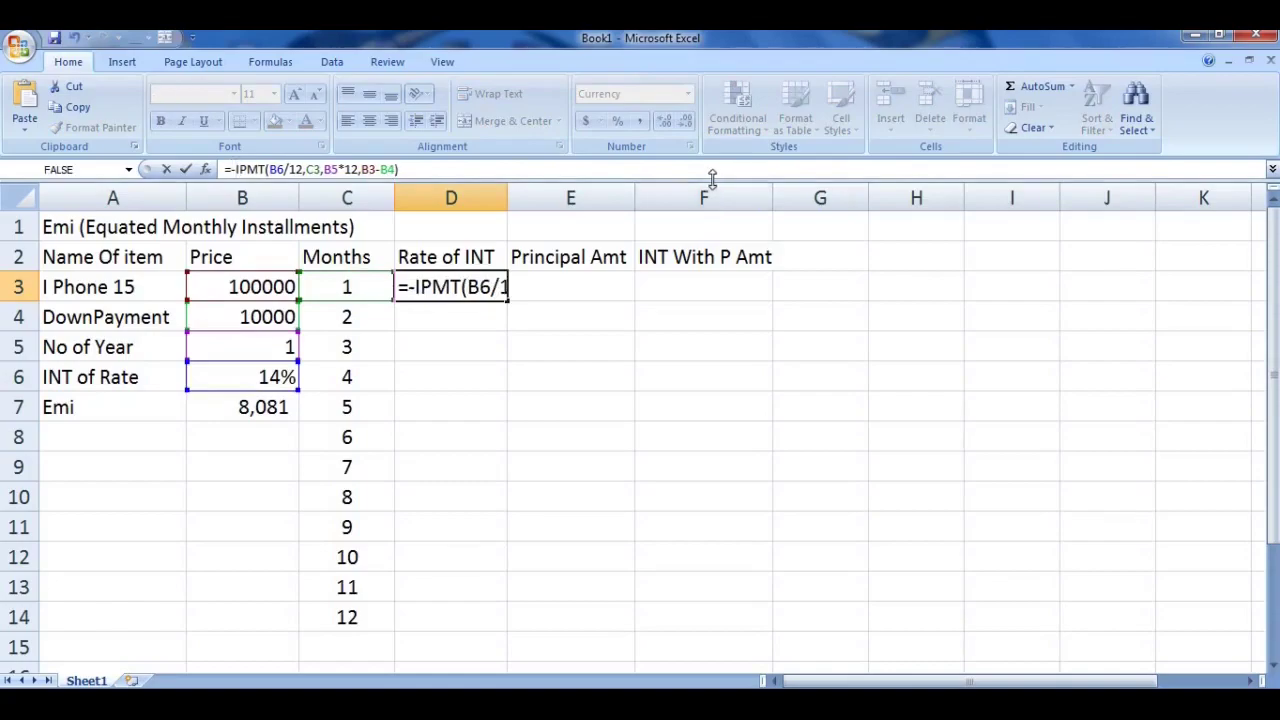
pyautogui.press('Return')
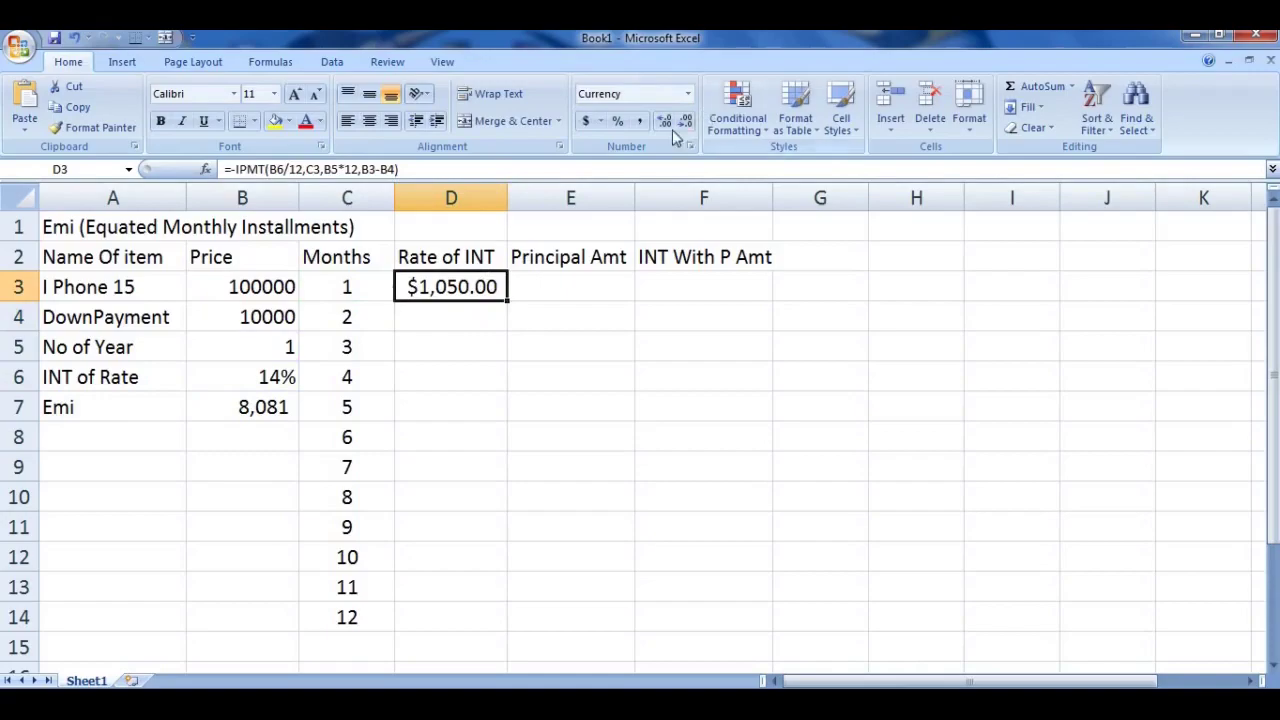
pyautogui.click(638, 122)
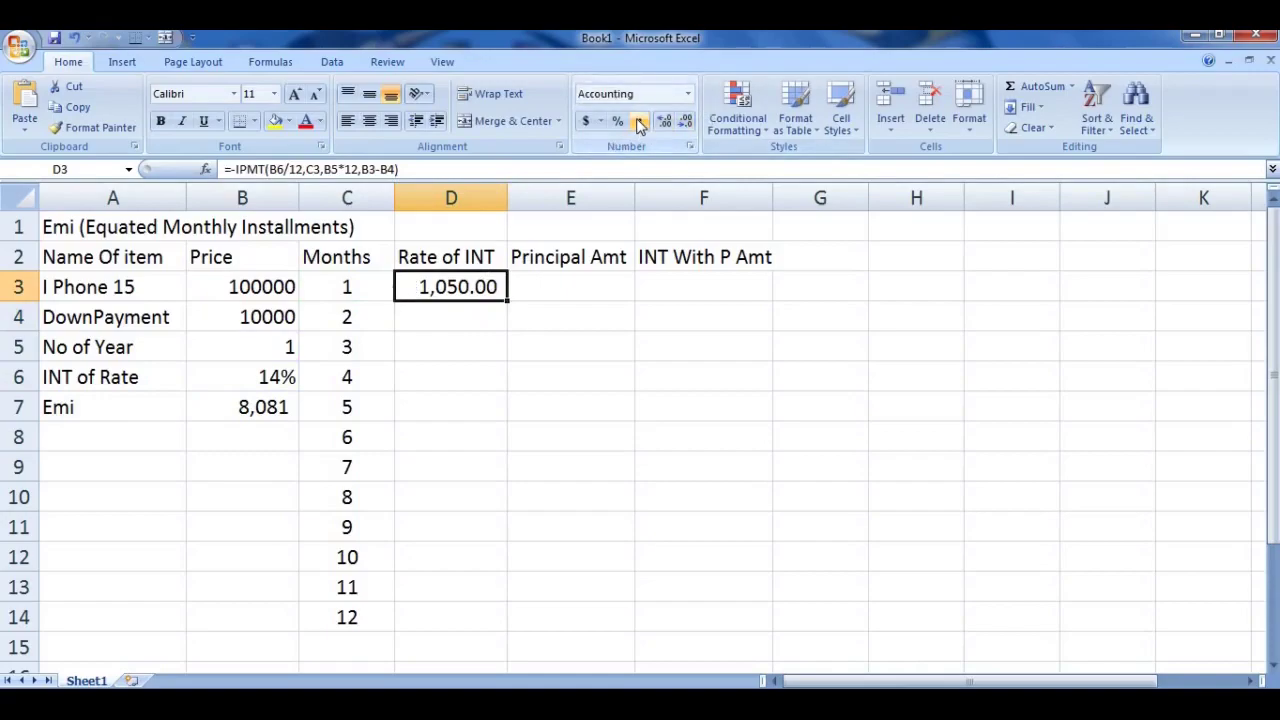
pyautogui.click(686, 121)
pyautogui.click(686, 121)
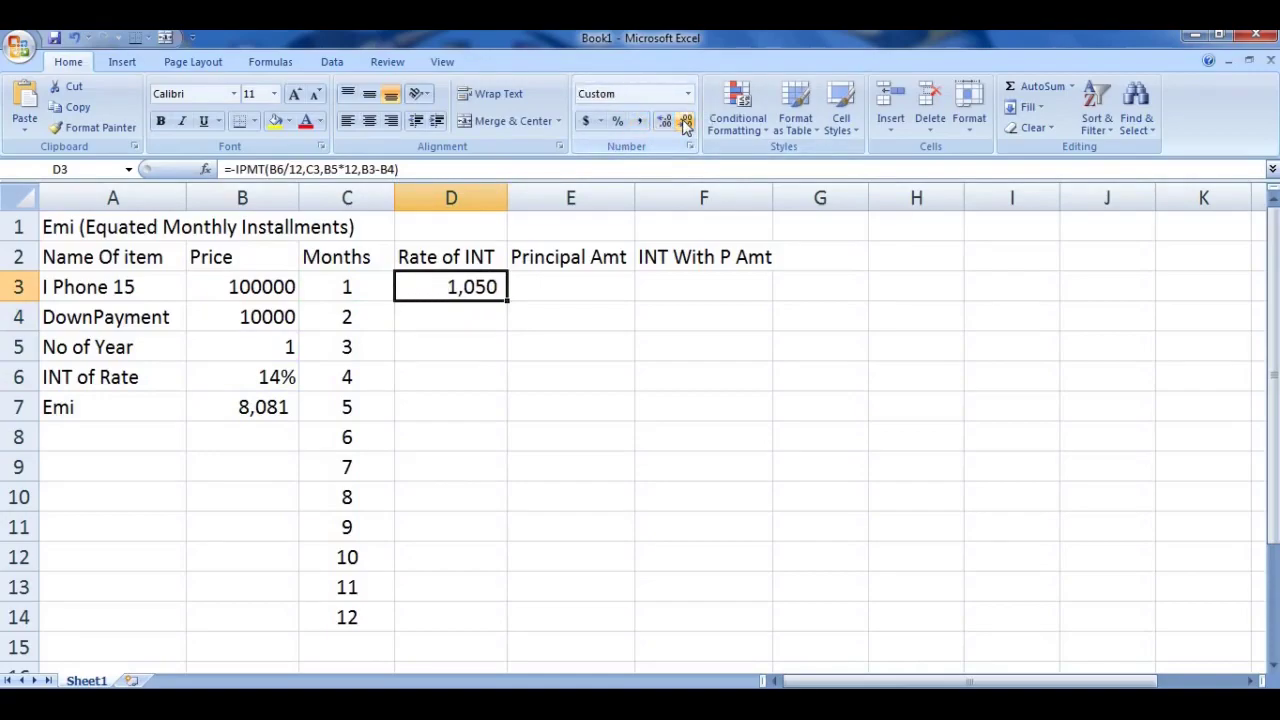
pyautogui.click(624, 318)
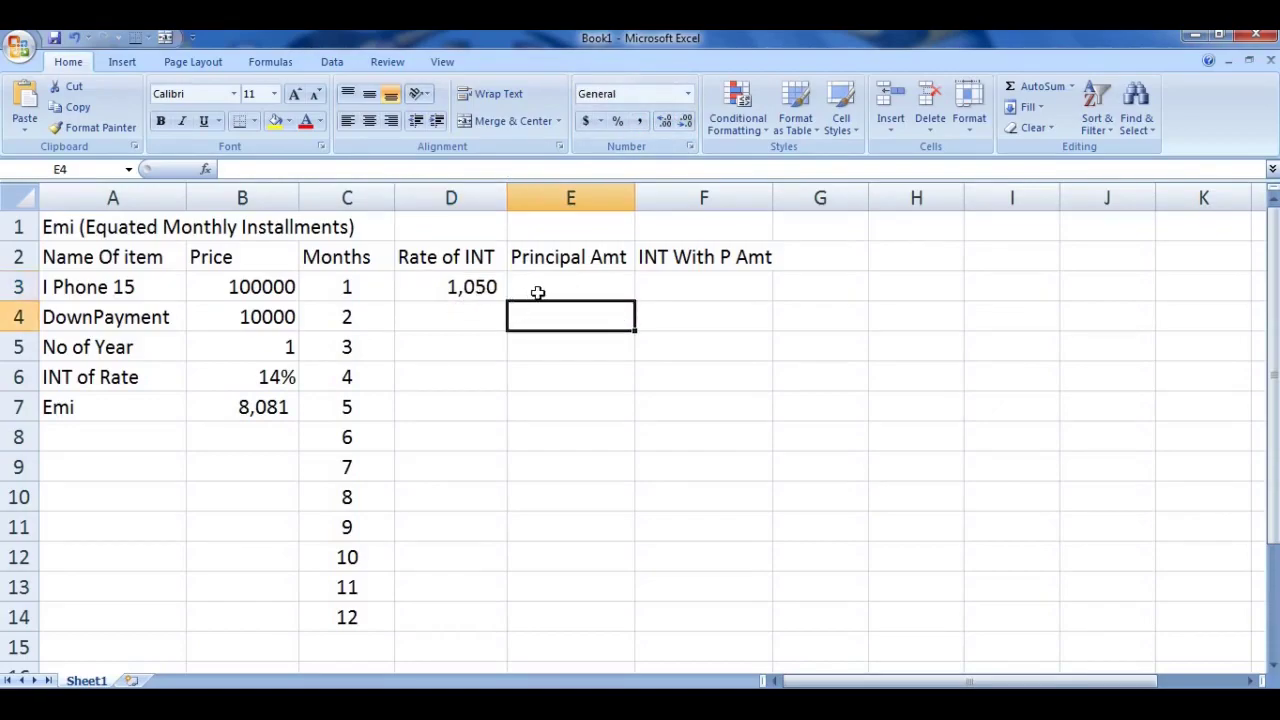
# Copy D3's interest formula down to D14, then clear the erroneous results in D4:D14
pyautogui.click(471, 287)
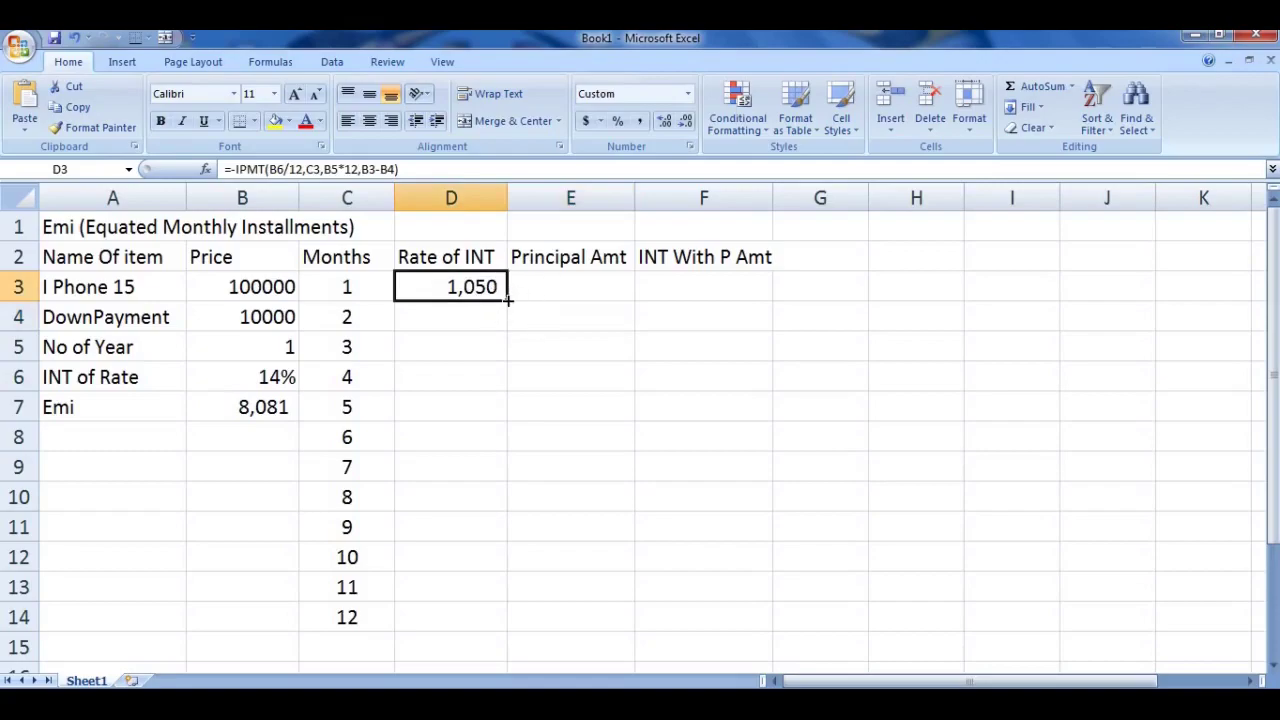
pyautogui.moveTo(507, 301); pyautogui.dragTo(489, 640)
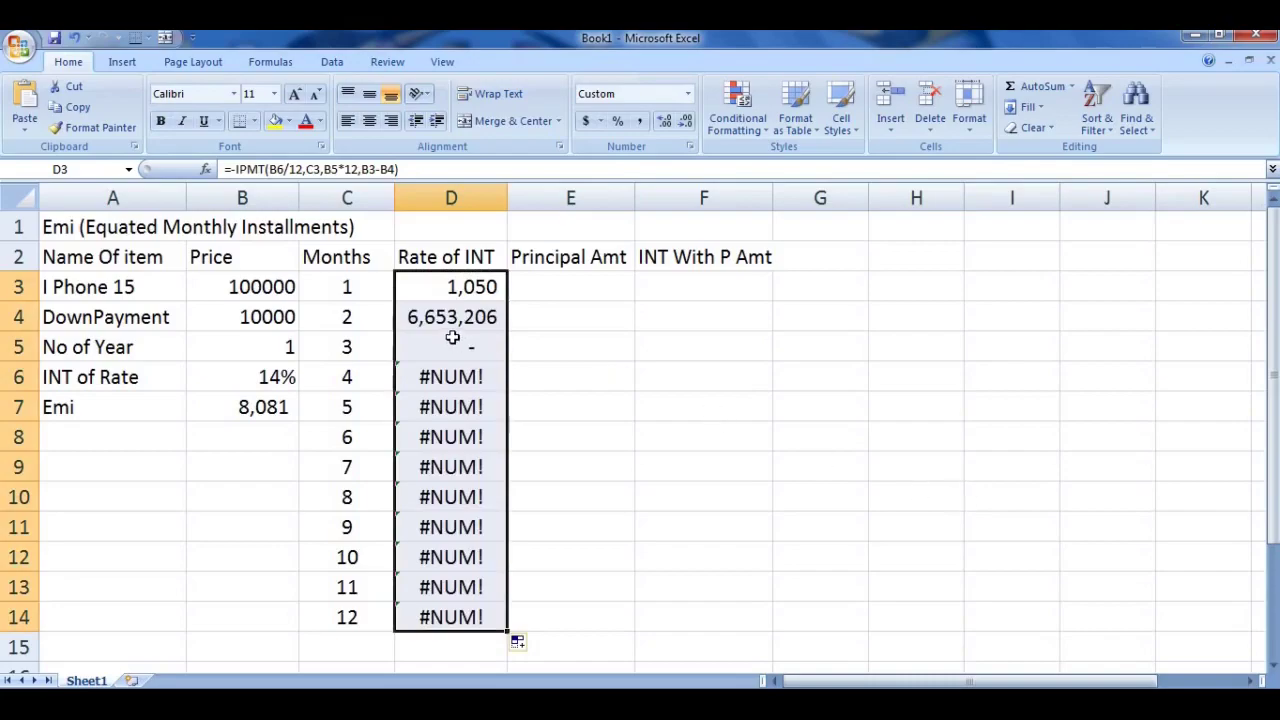
pyautogui.moveTo(432, 314); pyautogui.dragTo(408, 620)
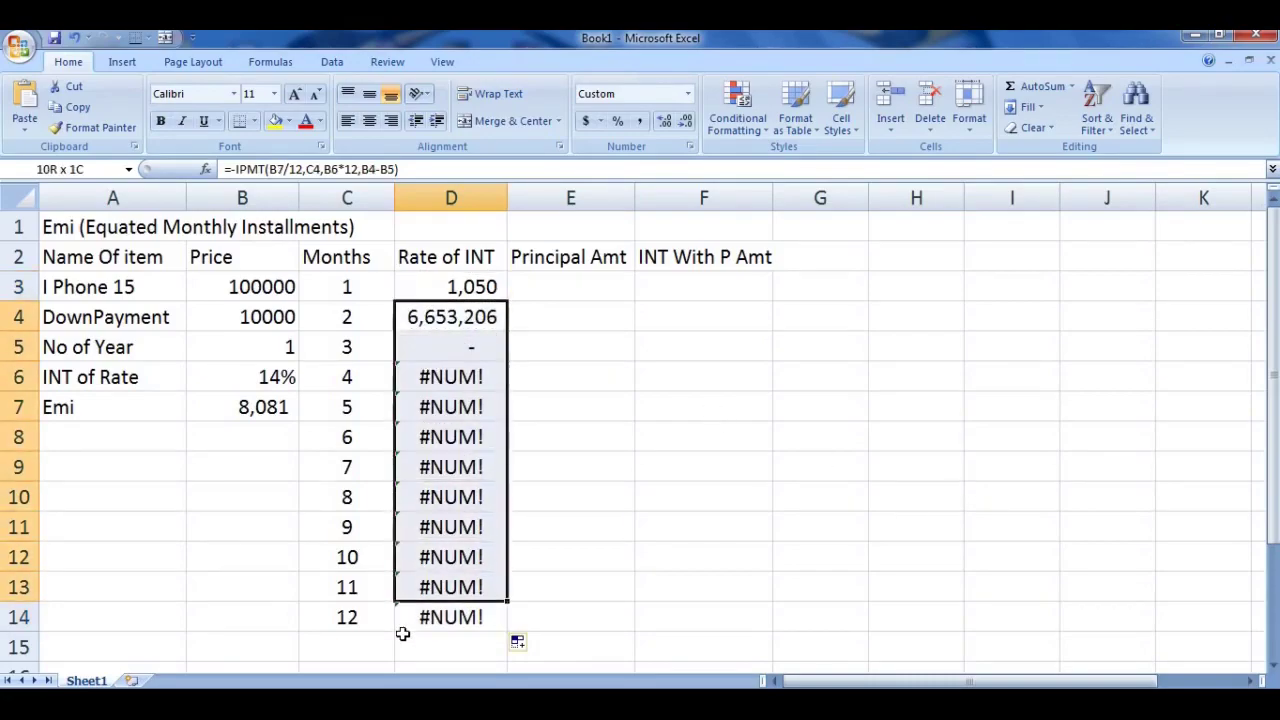
pyautogui.press('Delete')
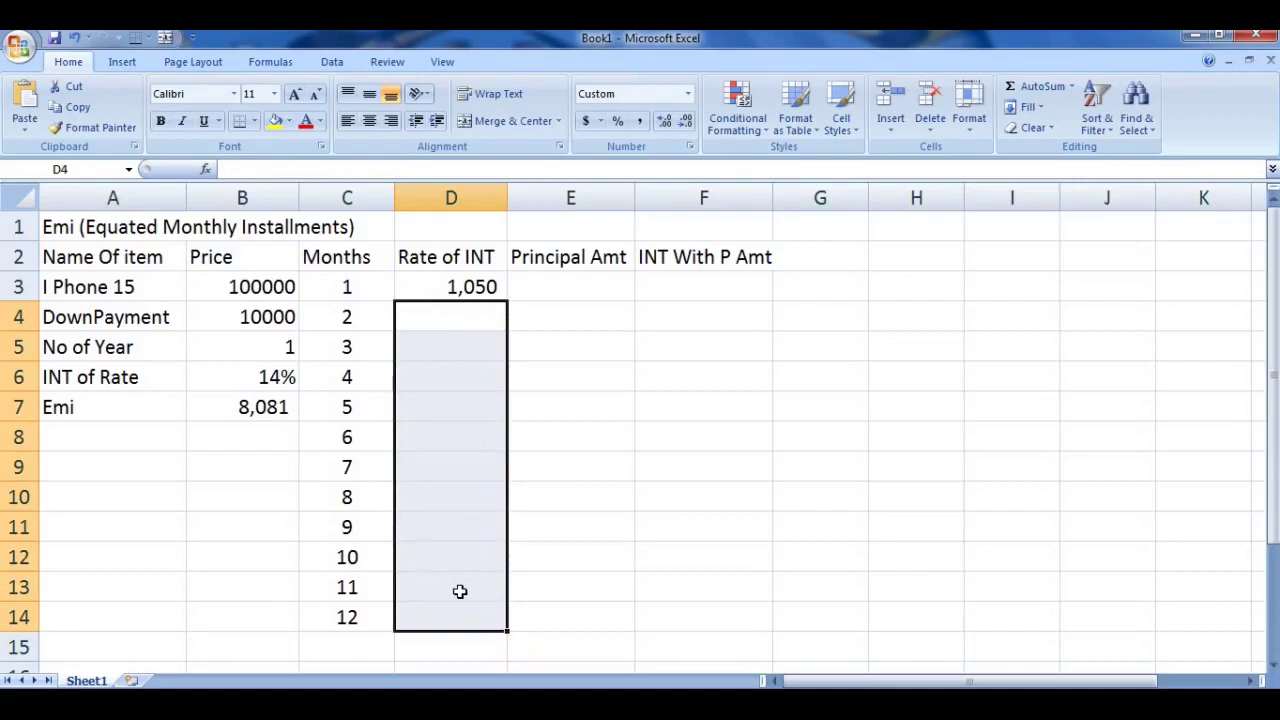
pyautogui.click(522, 288)
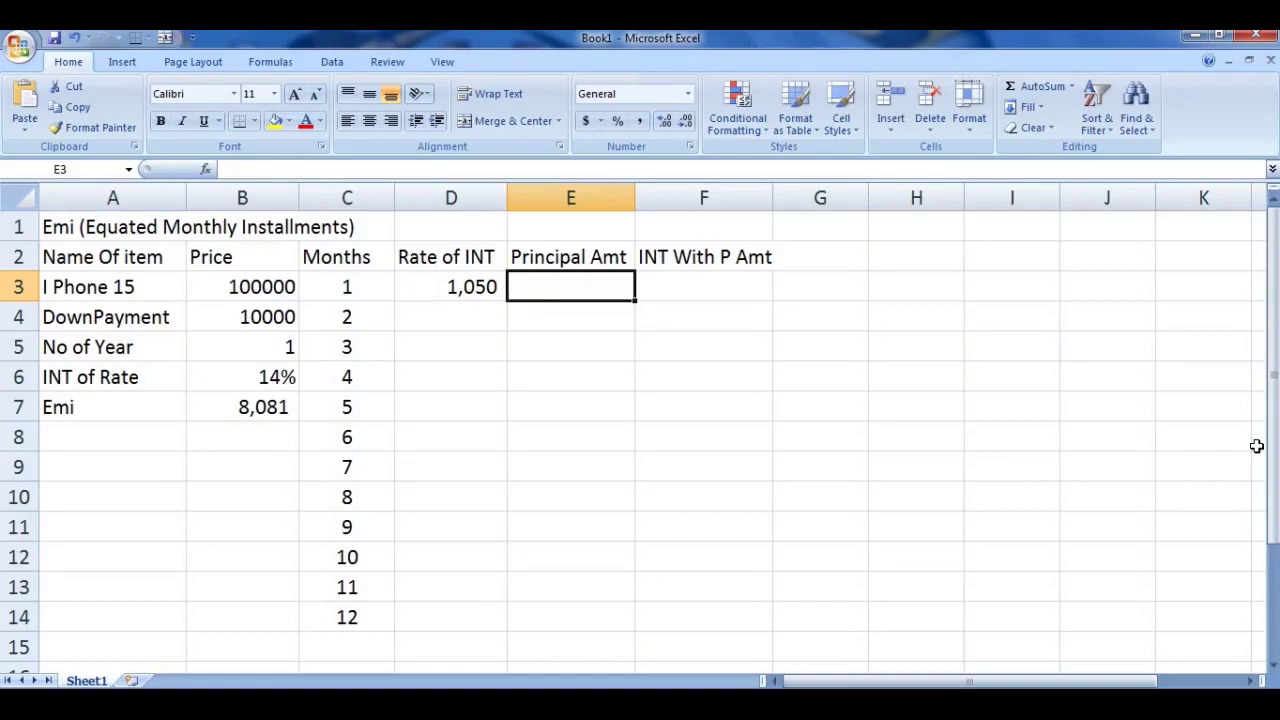
# Enter =-PPMT(B6/12,C3,B5*12,B3-B4) in E3 for the month-1 principal
pyautogui.write('=')
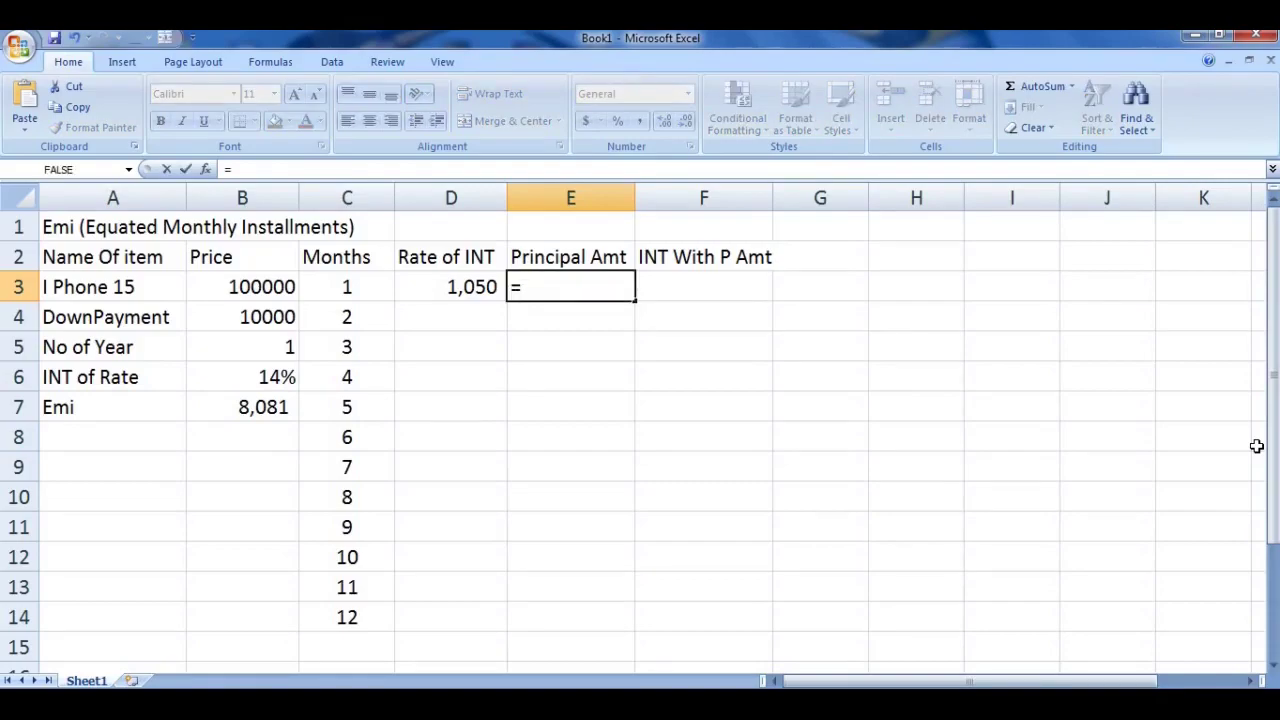
pyautogui.write('-')
pyautogui.write('ppmt')
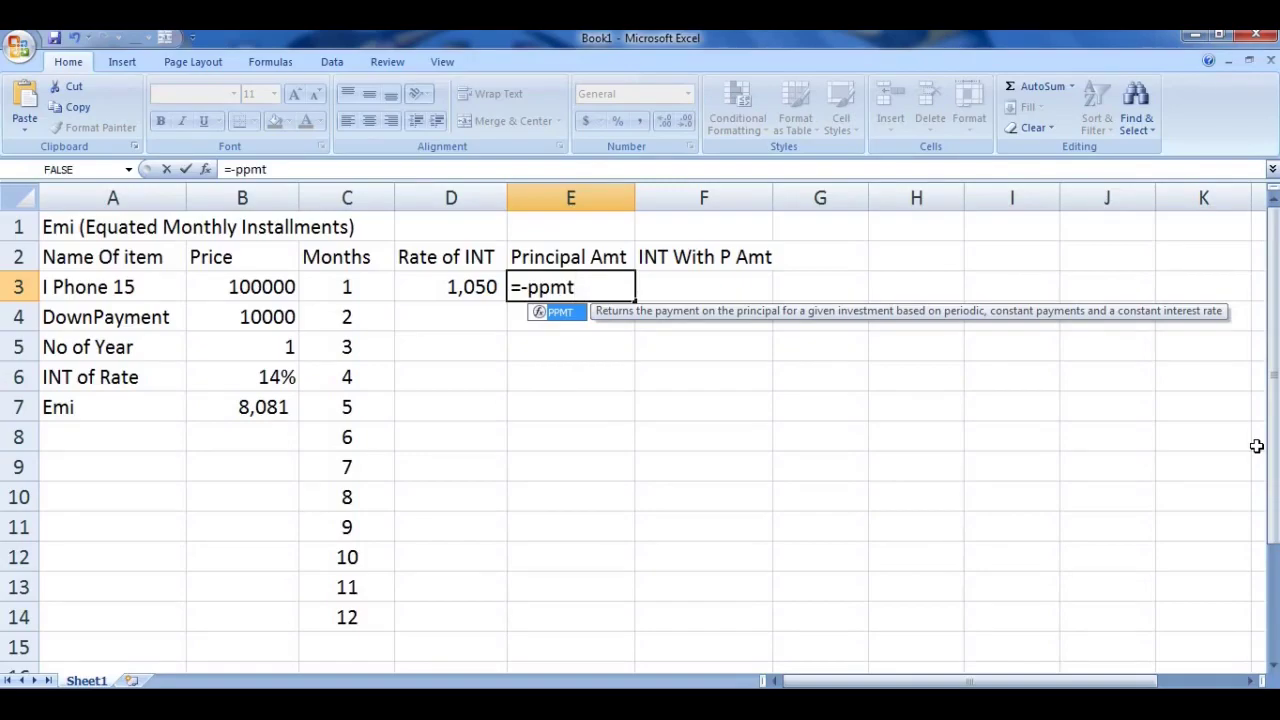
pyautogui.write('(')
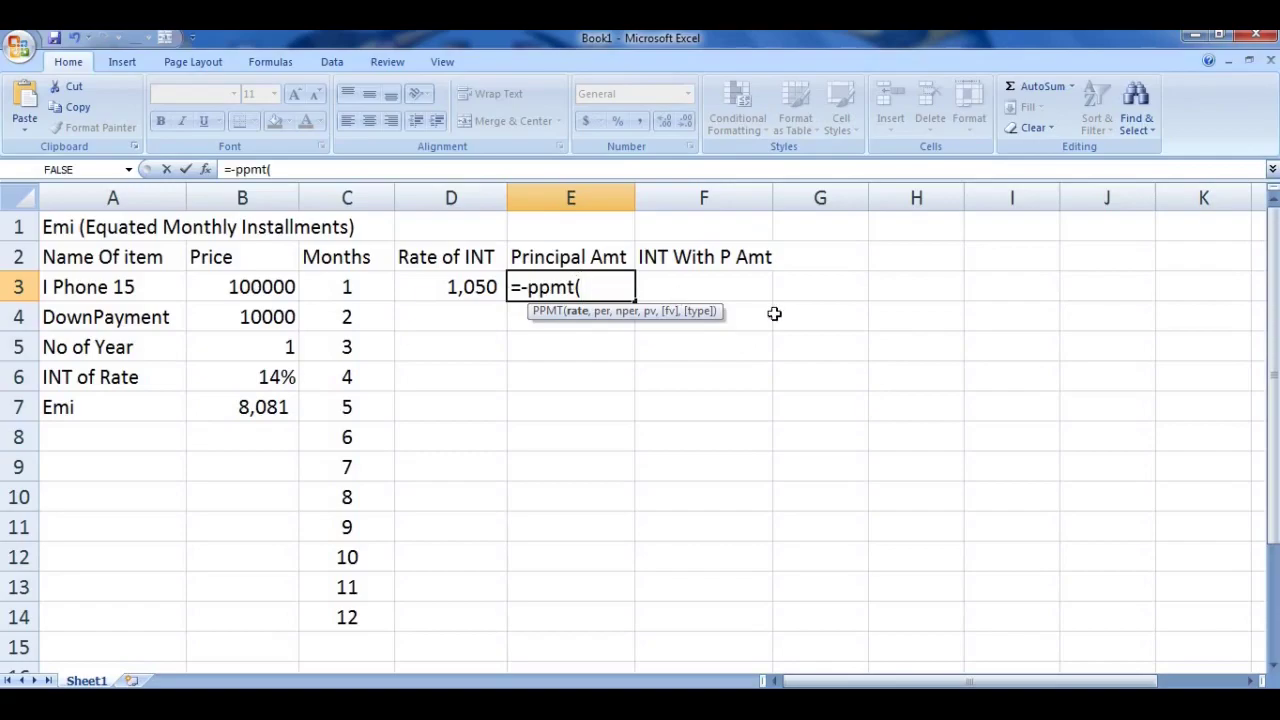
pyautogui.click(283, 376)
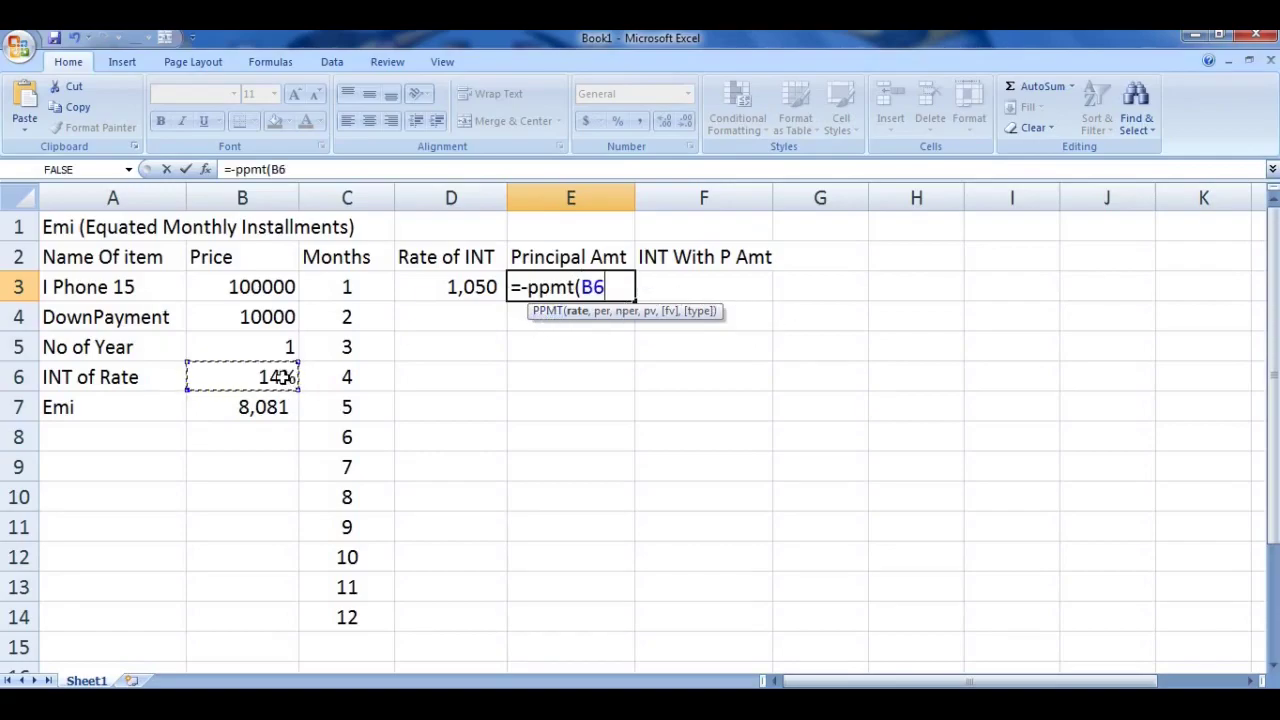
pyautogui.write('/12')
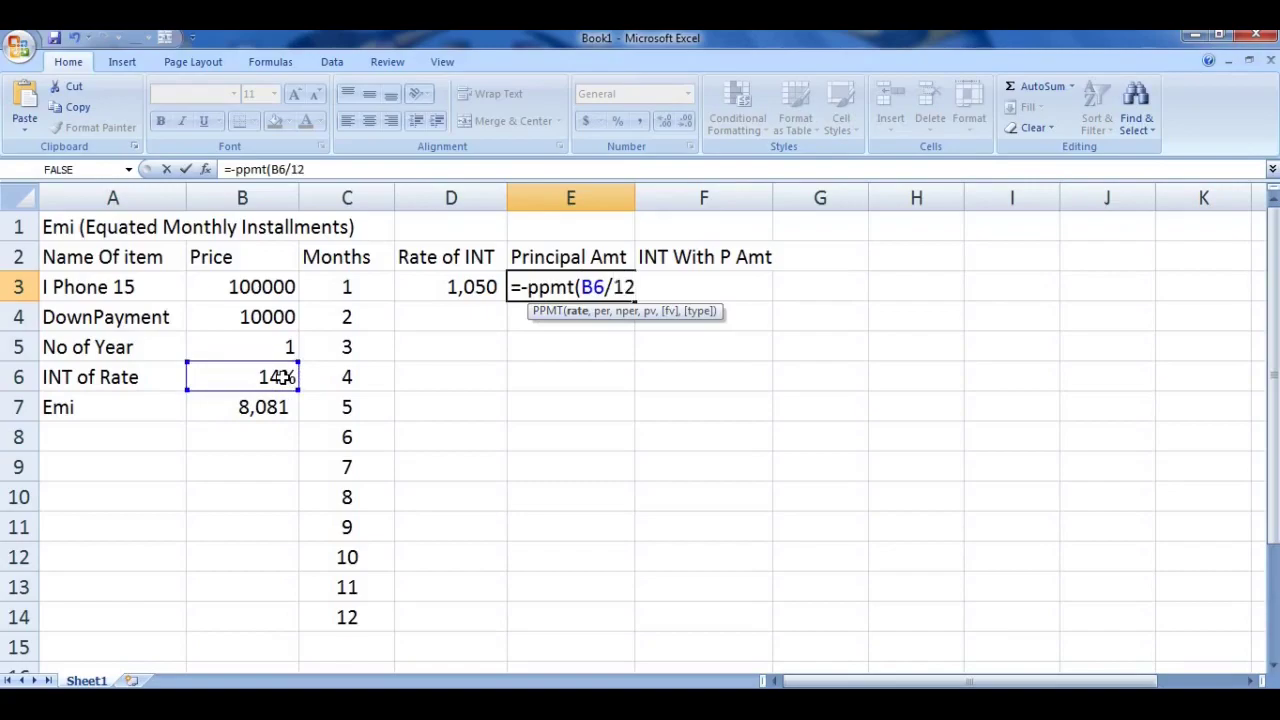
pyautogui.write(',')
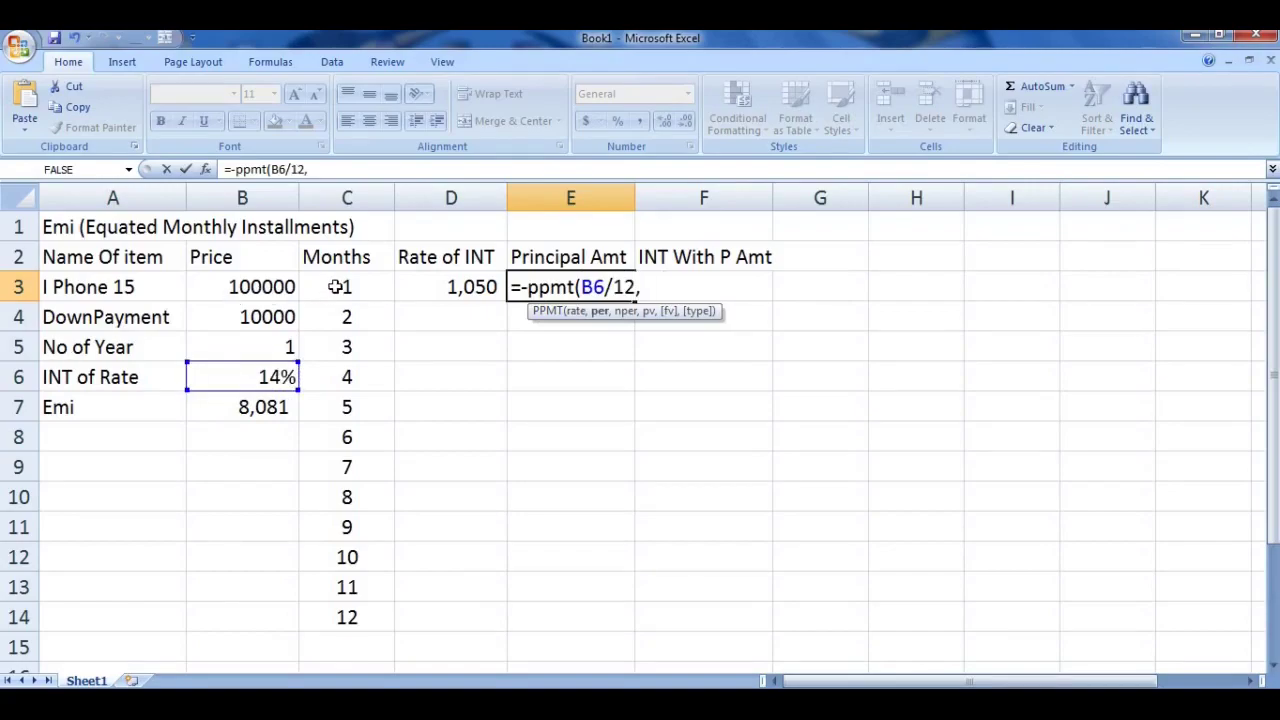
pyautogui.click(335, 286)
pyautogui.write(',')
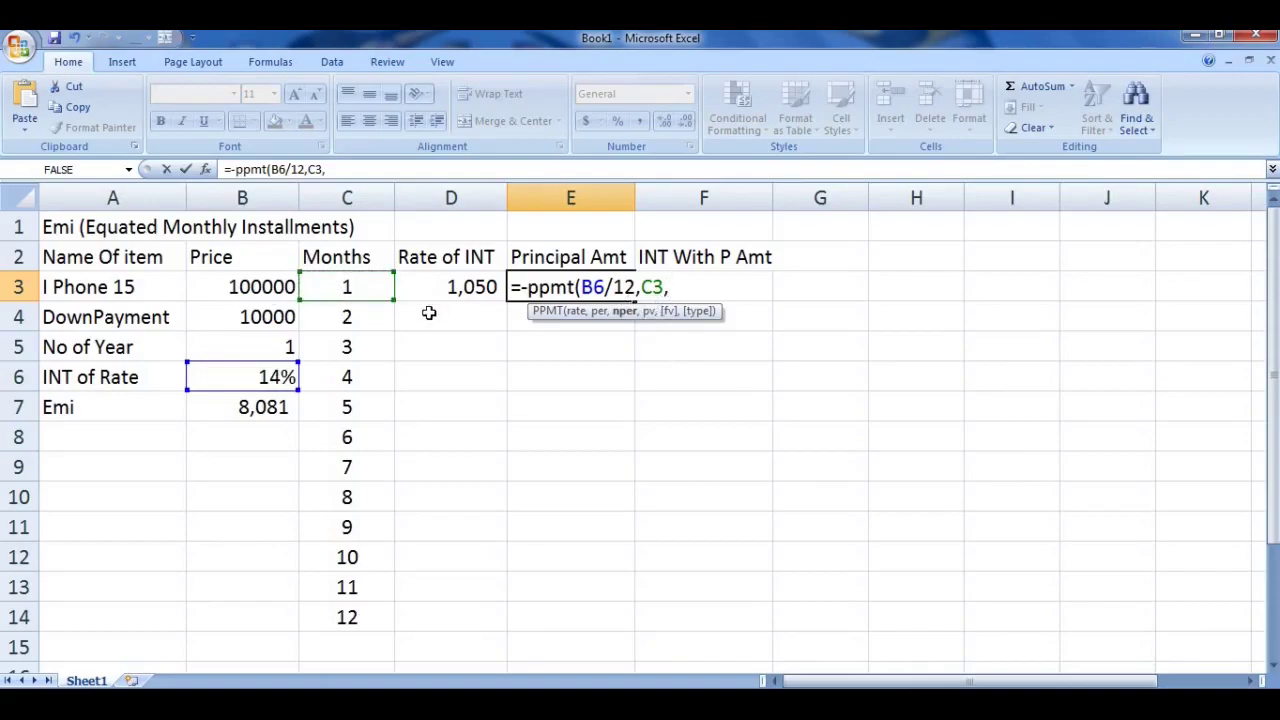
pyautogui.click(271, 342)
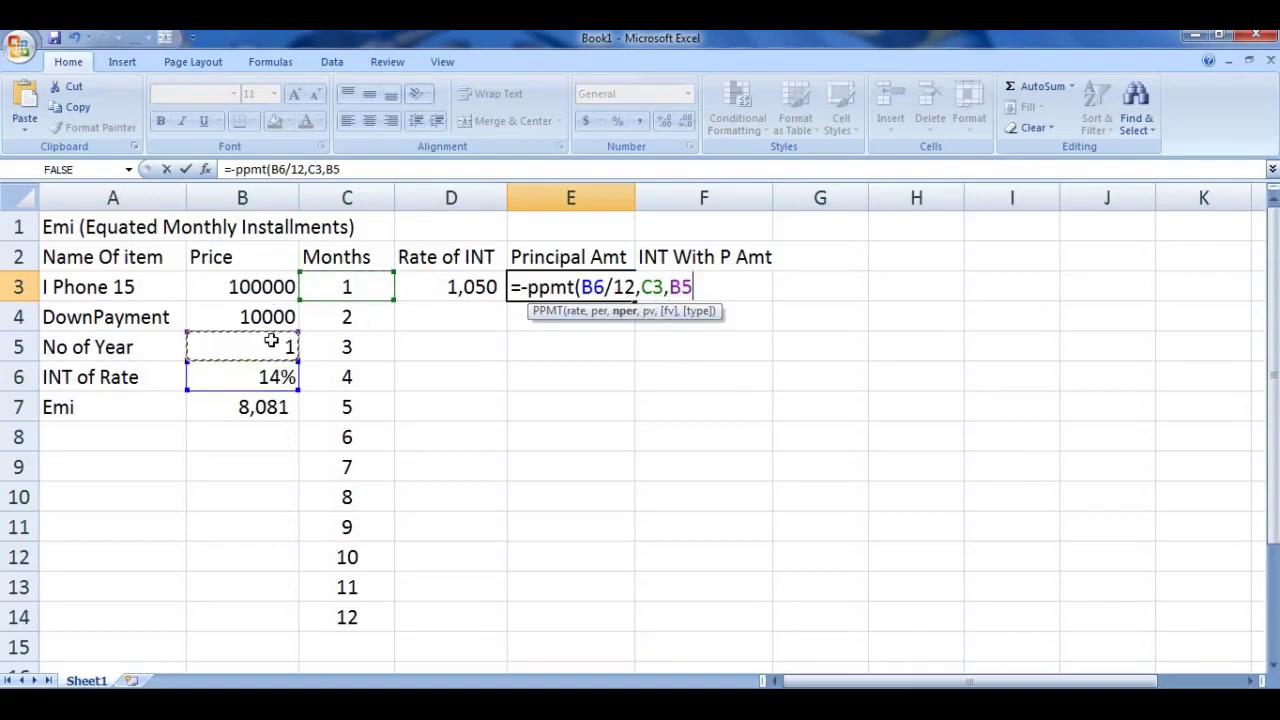
pyautogui.write('*12')
pyautogui.write(',')
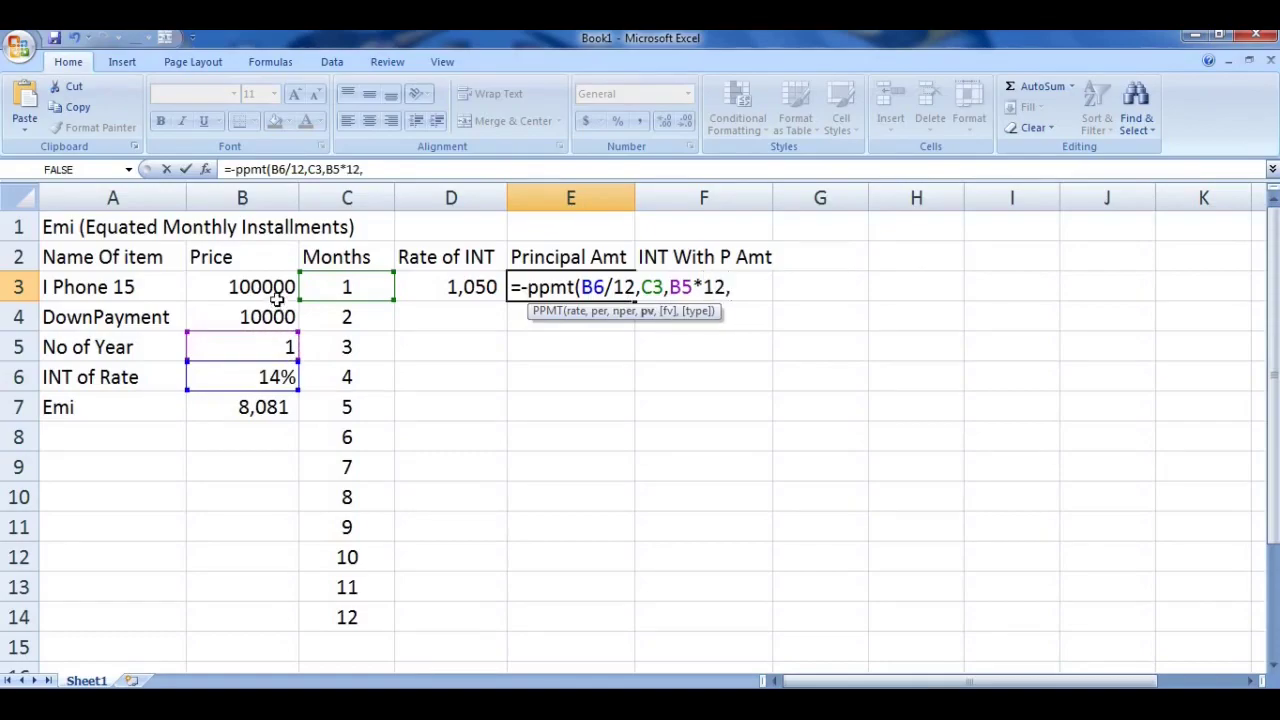
pyautogui.click(268, 287)
pyautogui.write('-')
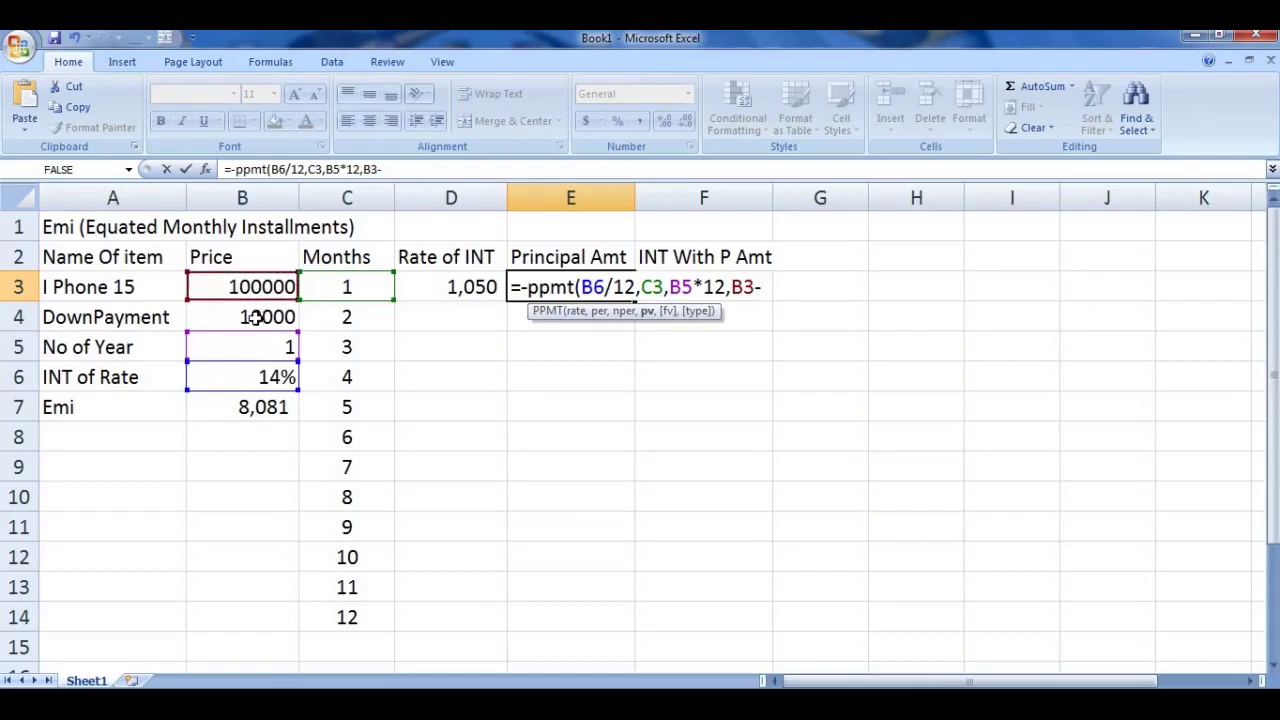
pyautogui.click(256, 317)
pyautogui.press('Return')
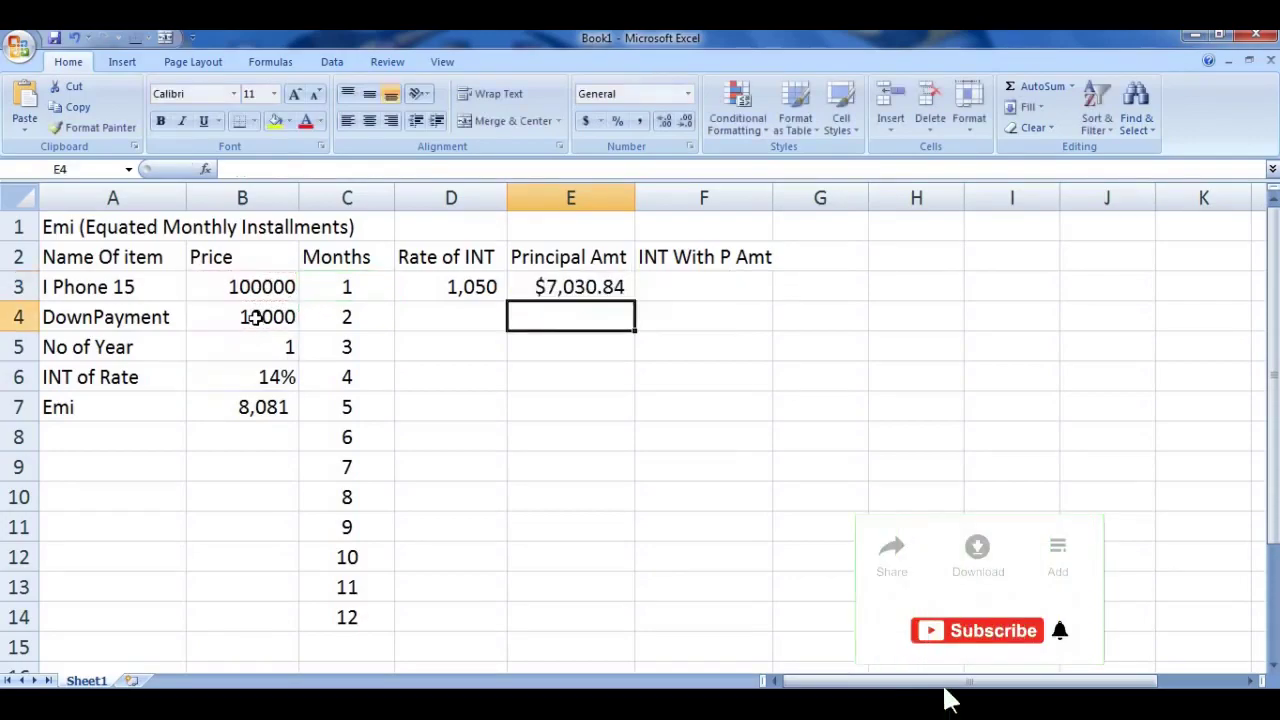
# Give E3 Accounting format with no decimals so it shows 7,031
pyautogui.click(598, 289)
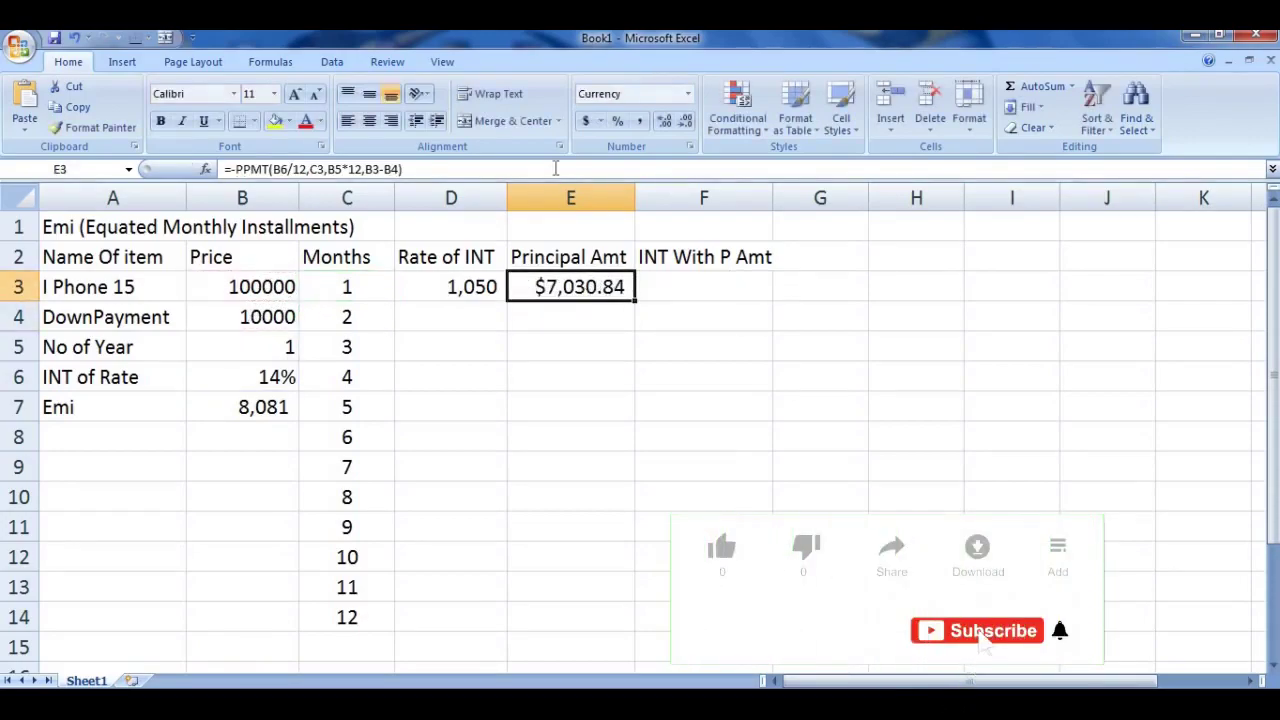
pyautogui.click(639, 121)
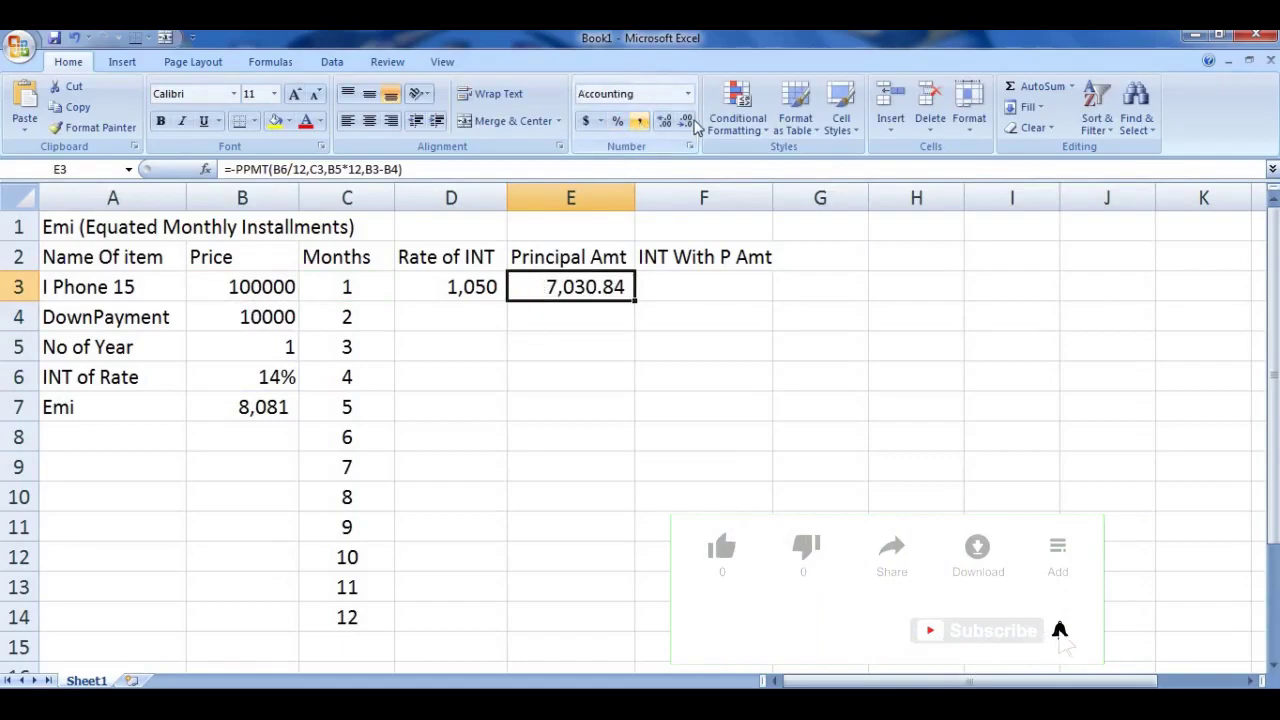
pyautogui.click(686, 121)
pyautogui.click(686, 121)
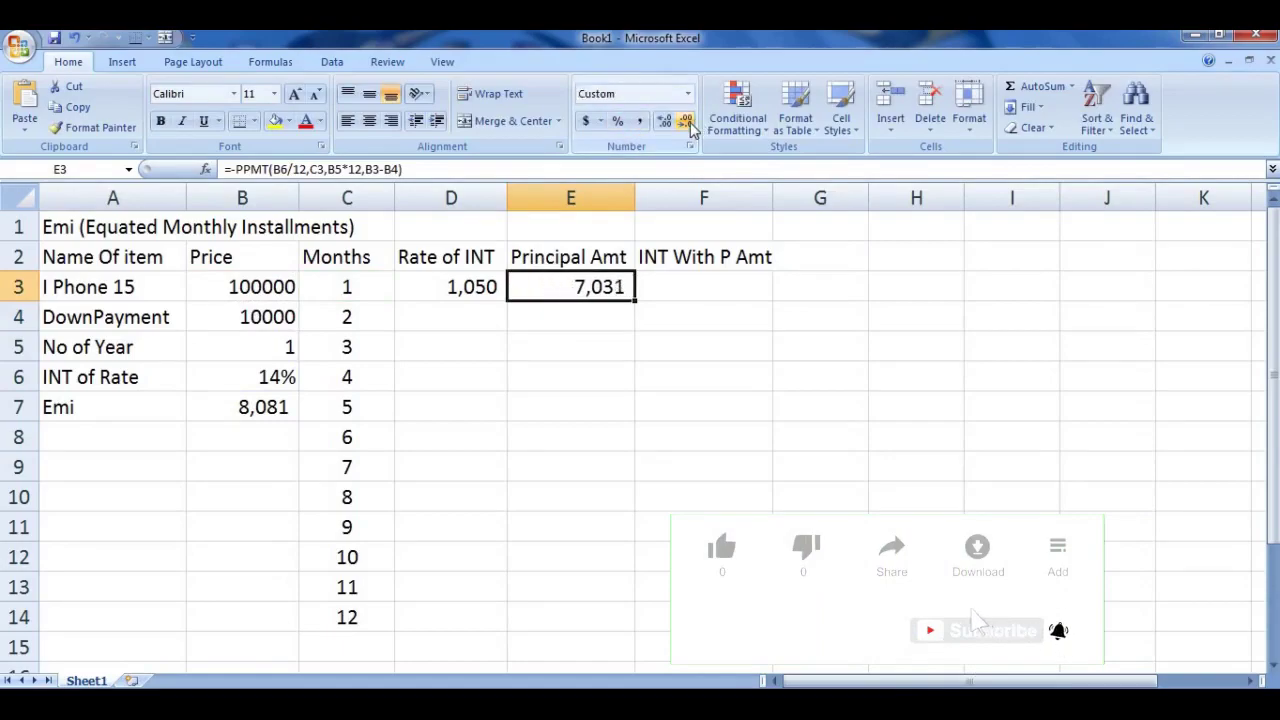
pyautogui.click(672, 380)
pyautogui.click(674, 284)
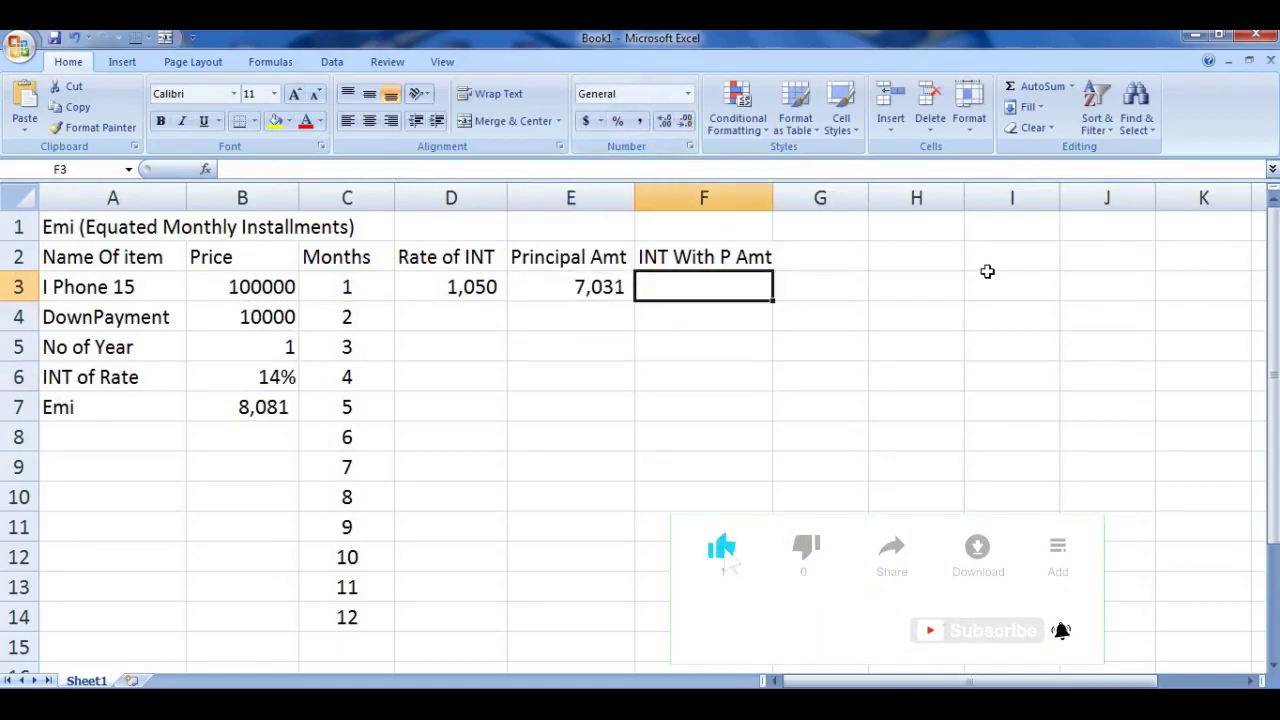
# Total D3:E3 in F3 with =SUM for 8,081, and copy the principal formula down to E9
pyautogui.write('=')
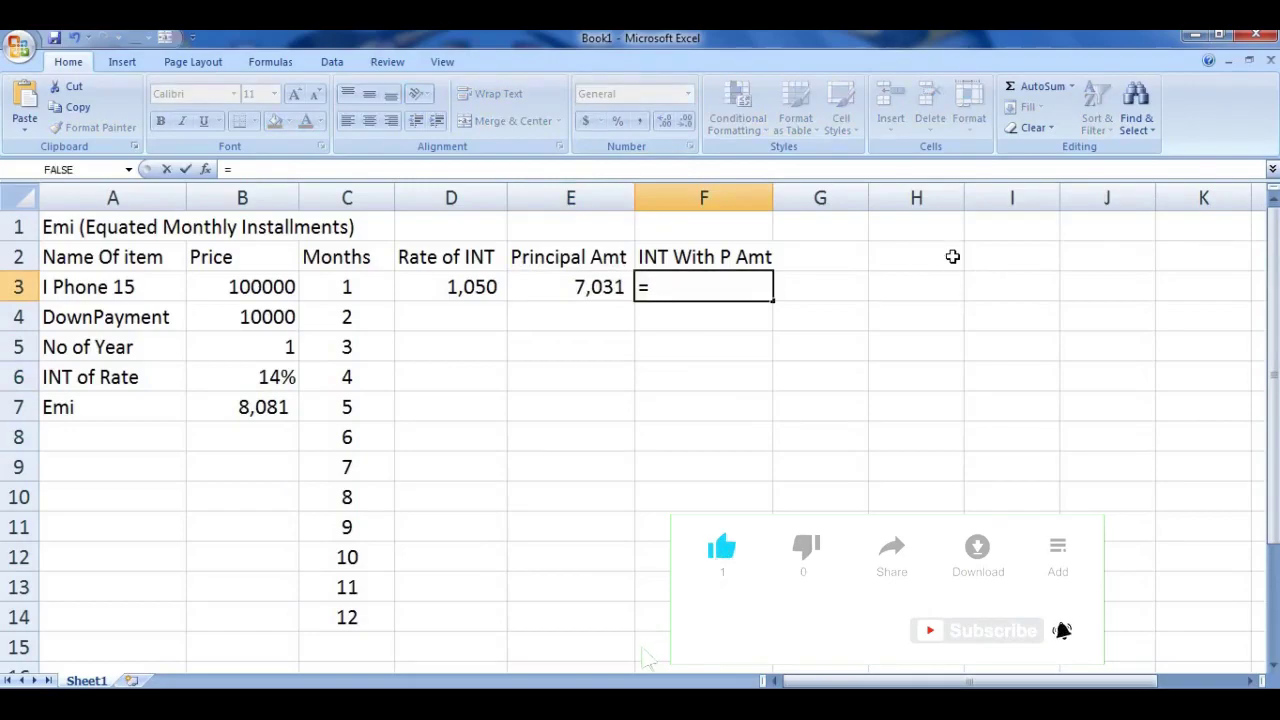
pyautogui.write('sum')
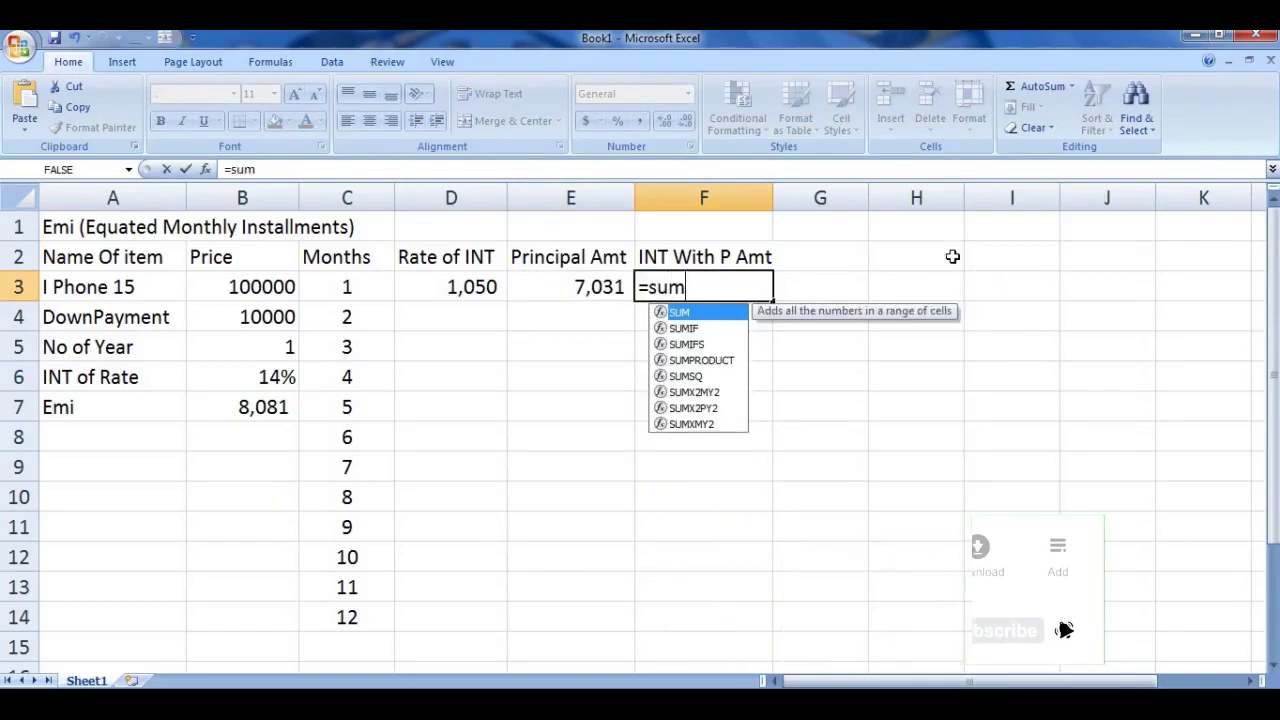
pyautogui.write('(')
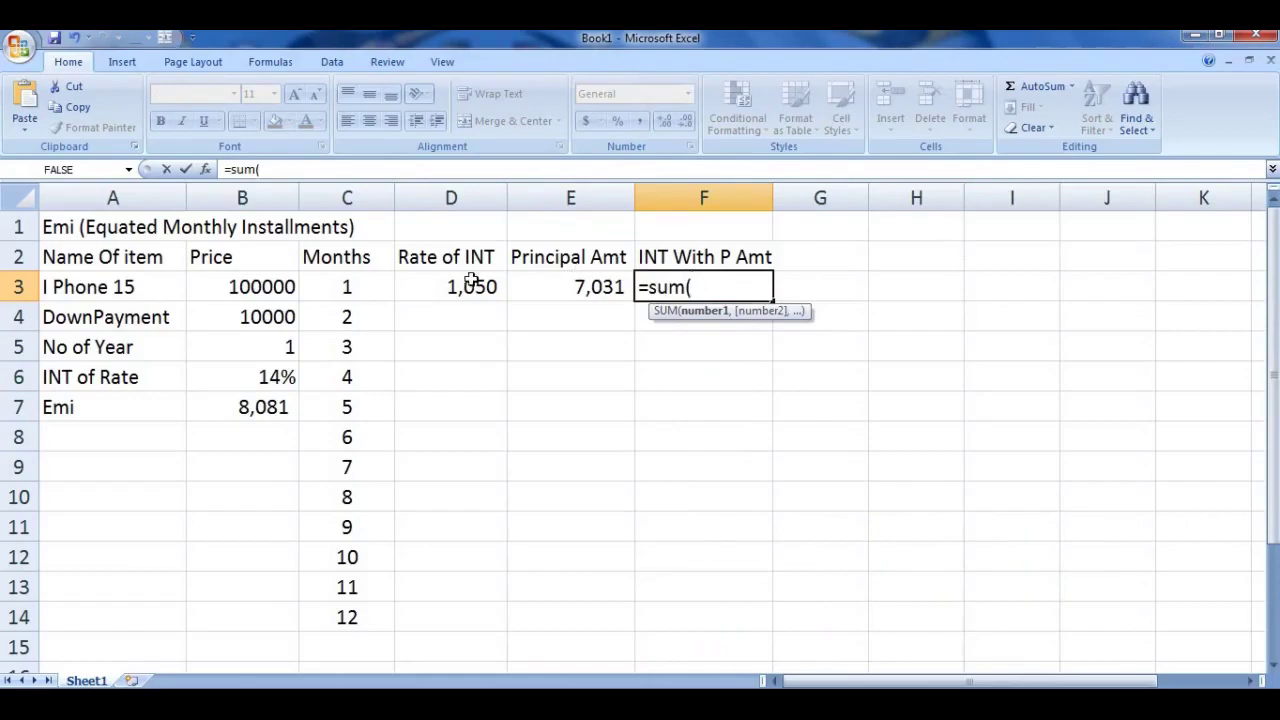
pyautogui.click(460, 288)
pyautogui.moveTo(510, 289); pyautogui.dragTo(532, 287)
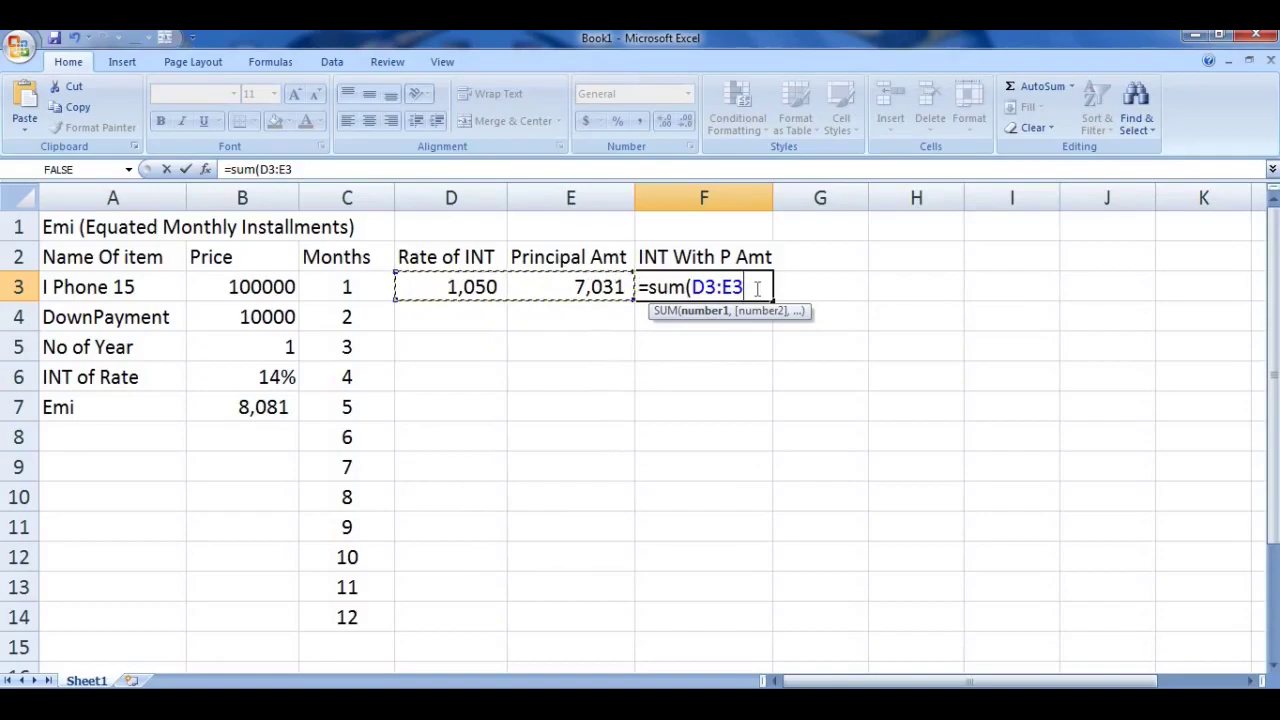
pyautogui.press('Return')
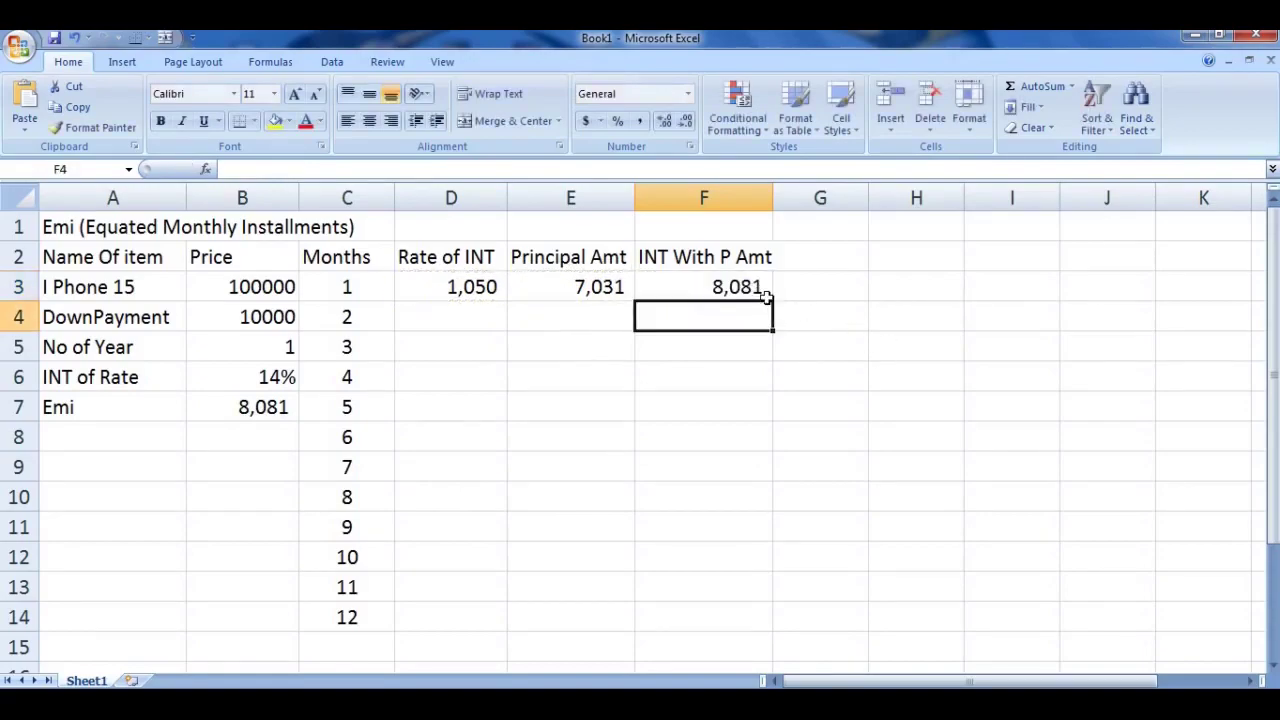
pyautogui.click(582, 287)
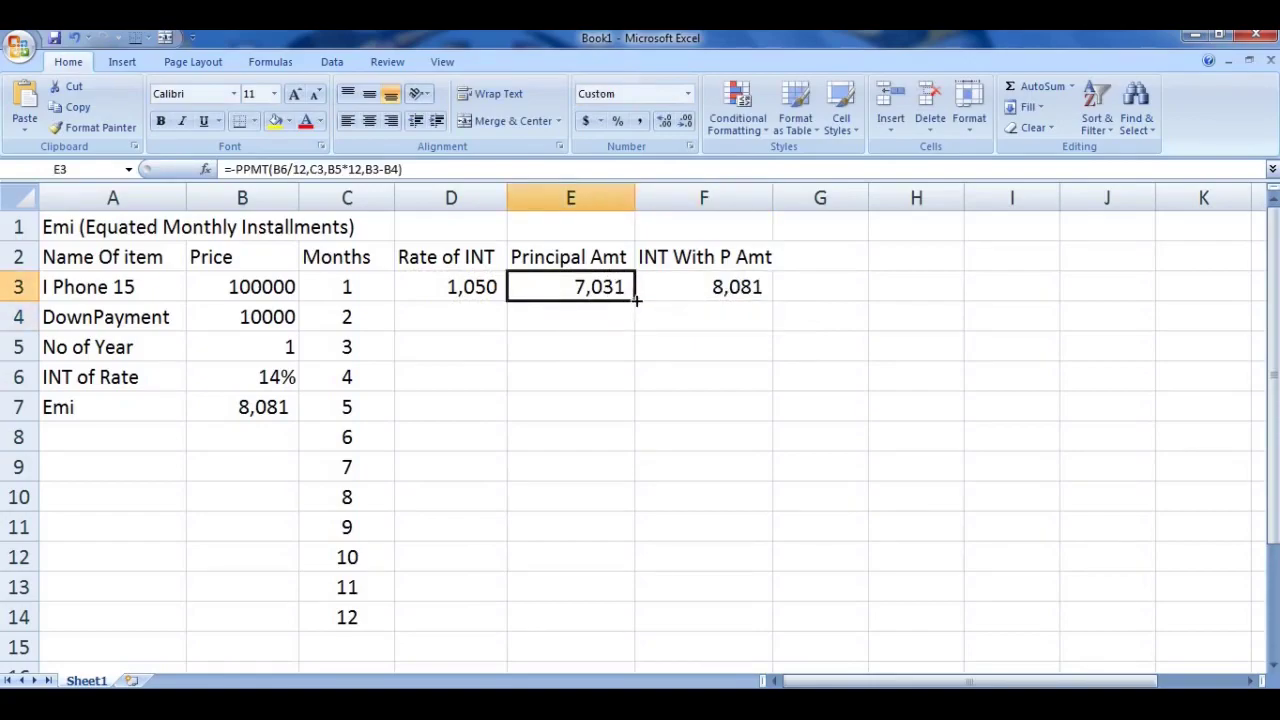
pyautogui.moveTo(634, 300); pyautogui.dragTo(644, 475)
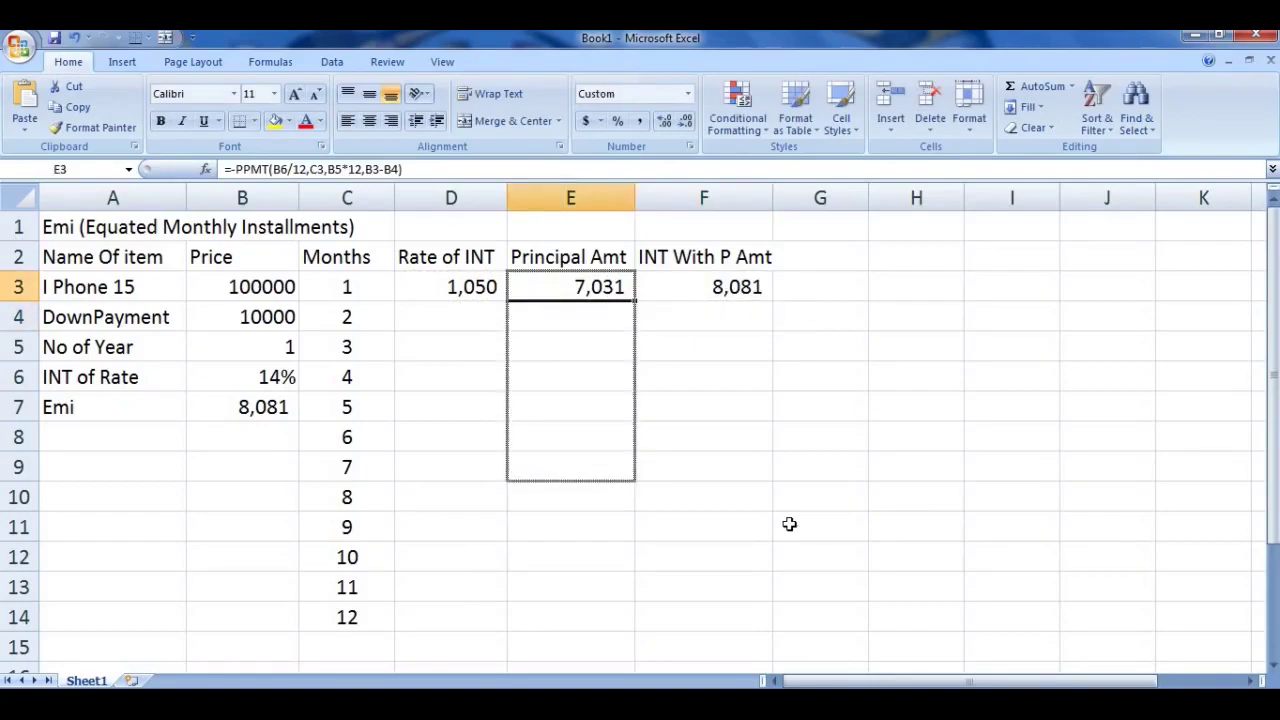
# Clear the erroneous copied principal results from E4:E9
pyautogui.click(740, 470)
pyautogui.moveTo(533, 318); pyautogui.dragTo(543, 478)
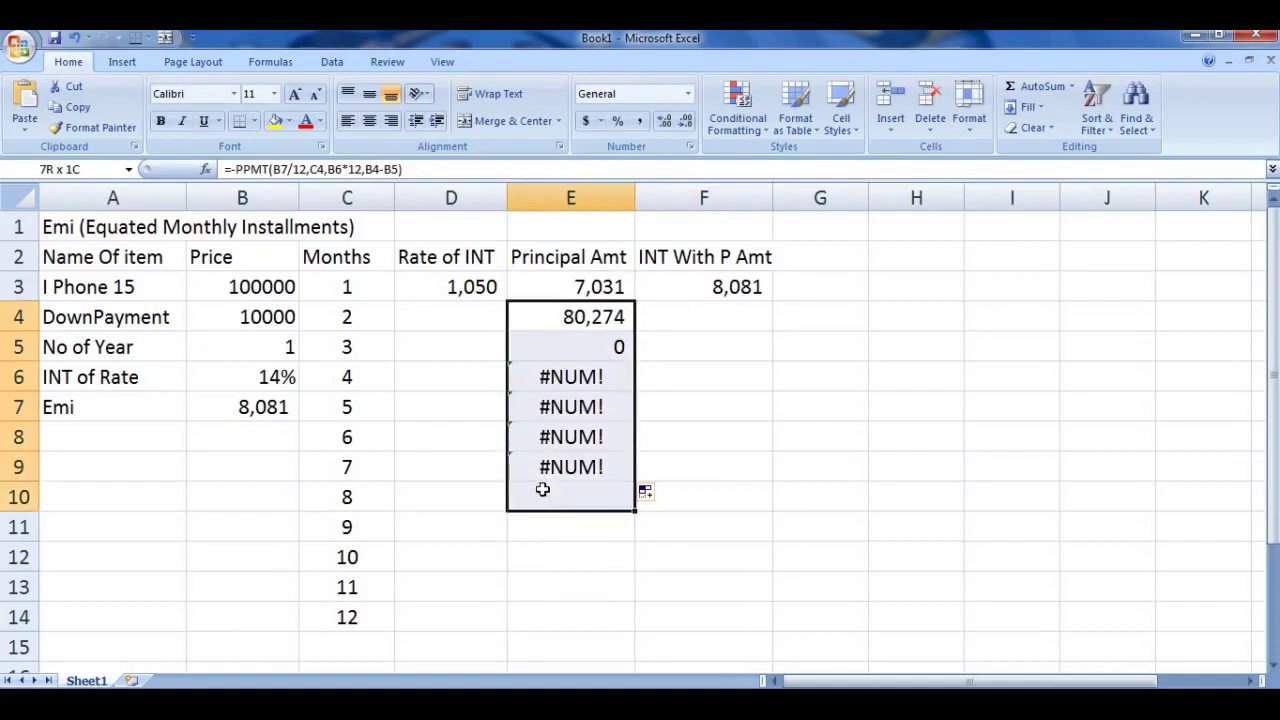
pyautogui.click(548, 470)
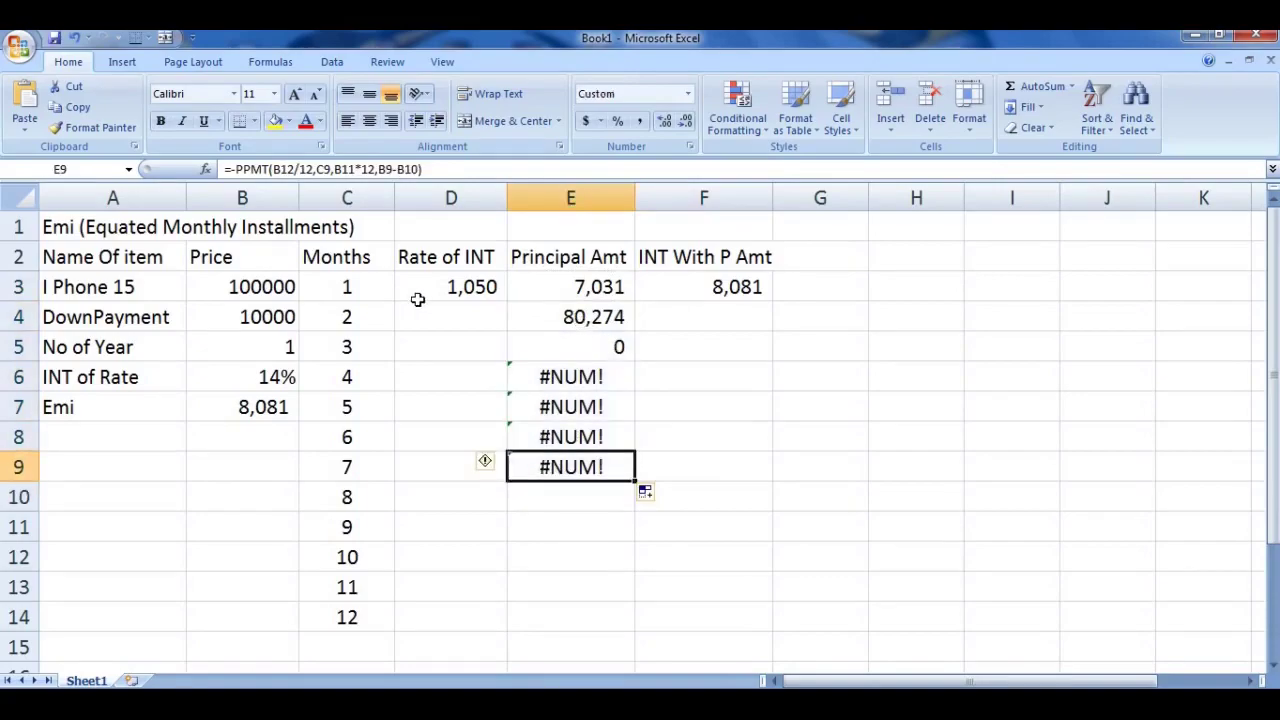
pyautogui.moveTo(612, 316); pyautogui.dragTo(594, 463)
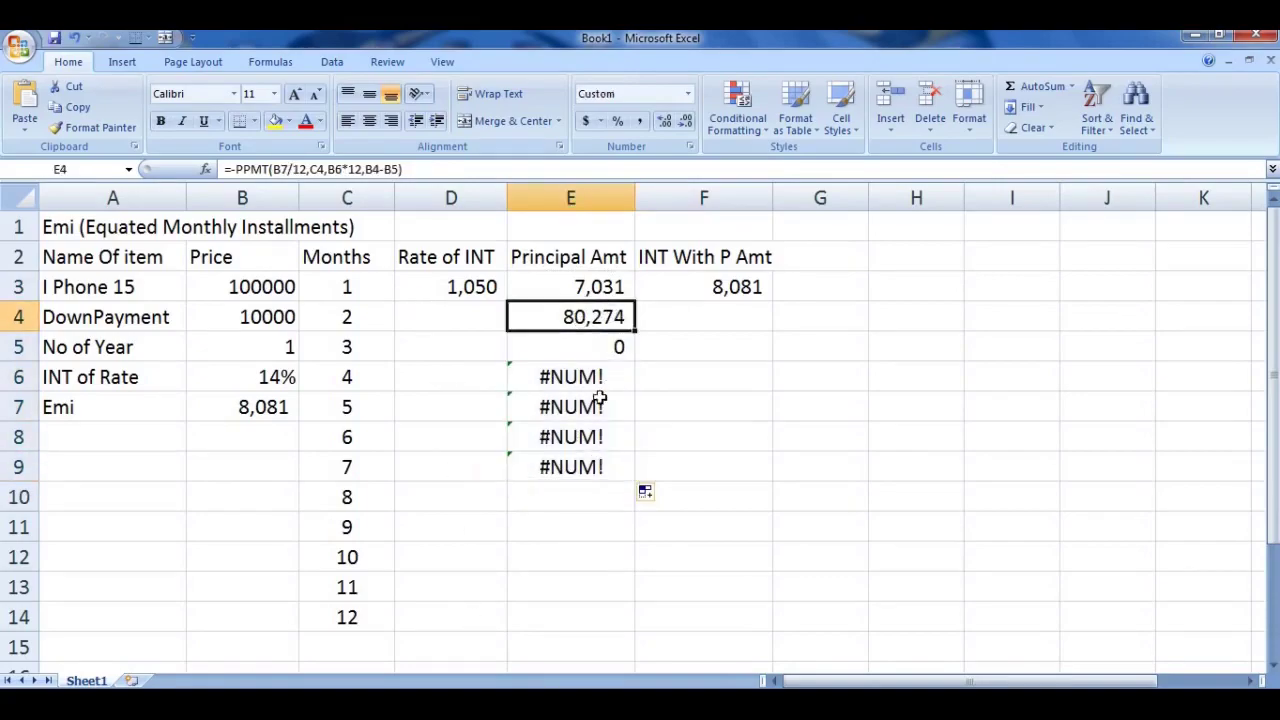
pyautogui.press('Delete')
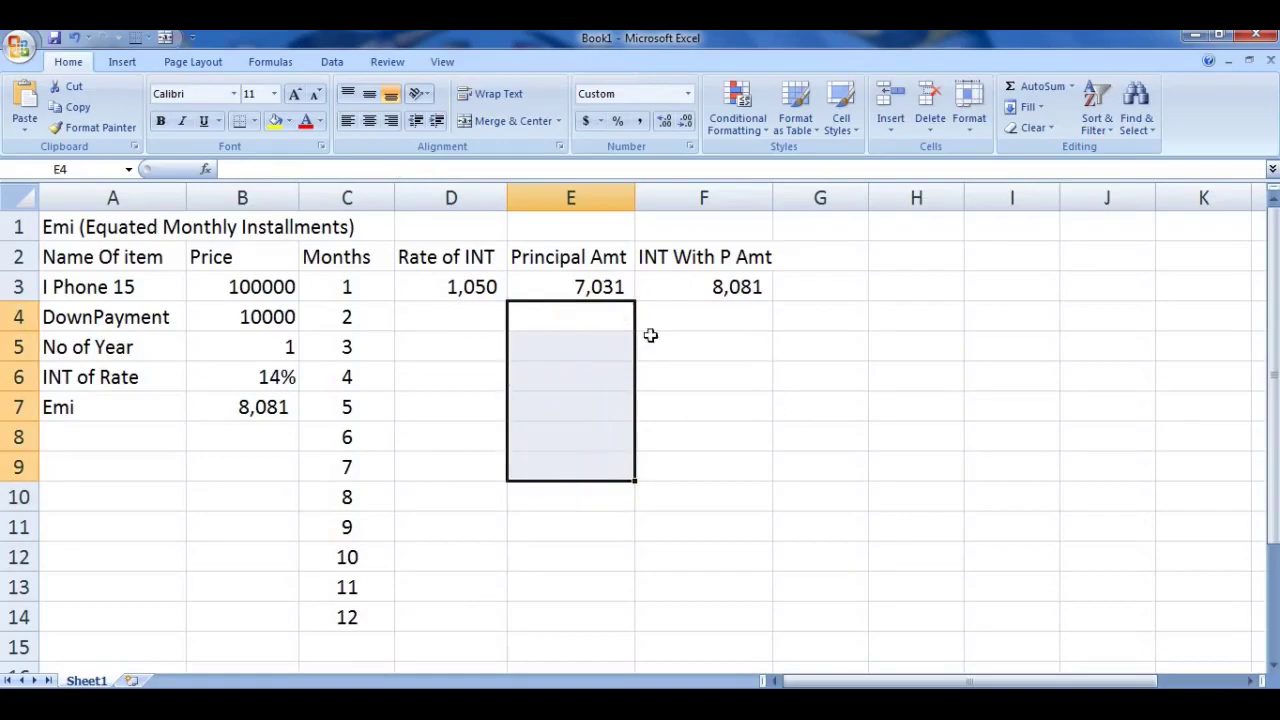
pyautogui.click(700, 377)
# Make D3's IPMT references to B6, B5, B3 and B4 absolute, then fill down to D14
pyautogui.click(455, 285)
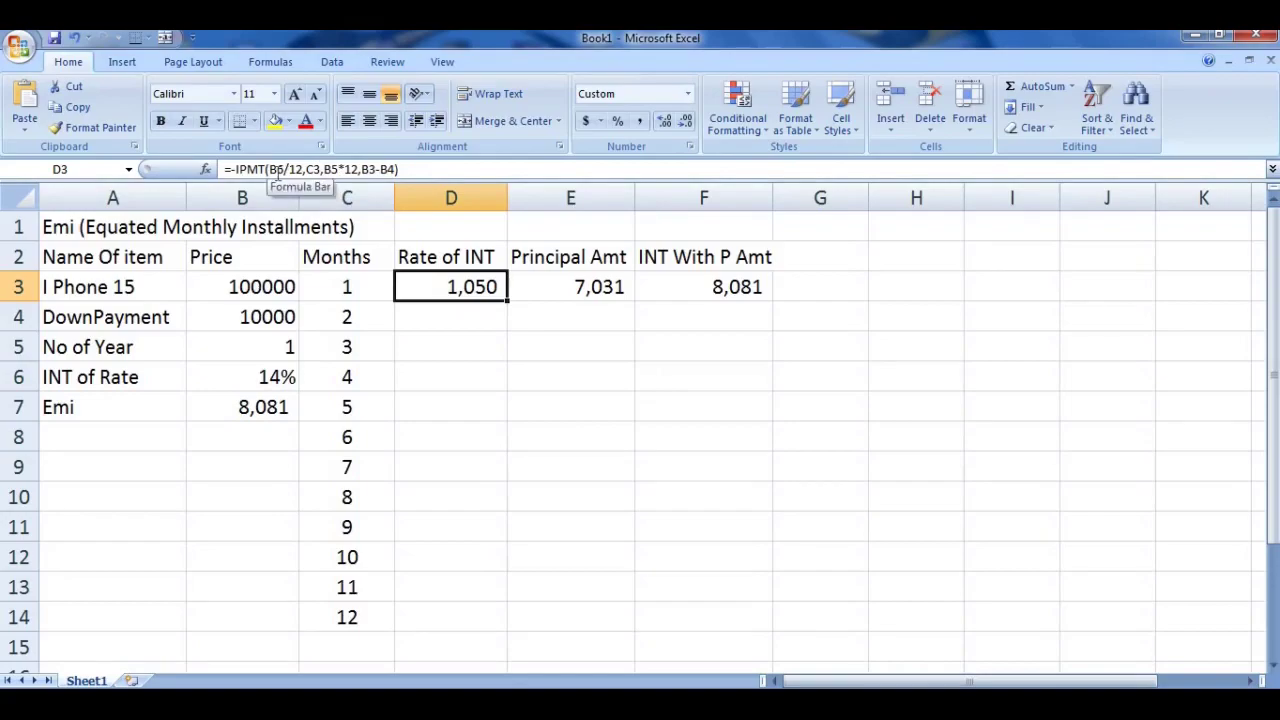
pyautogui.click(284, 170)
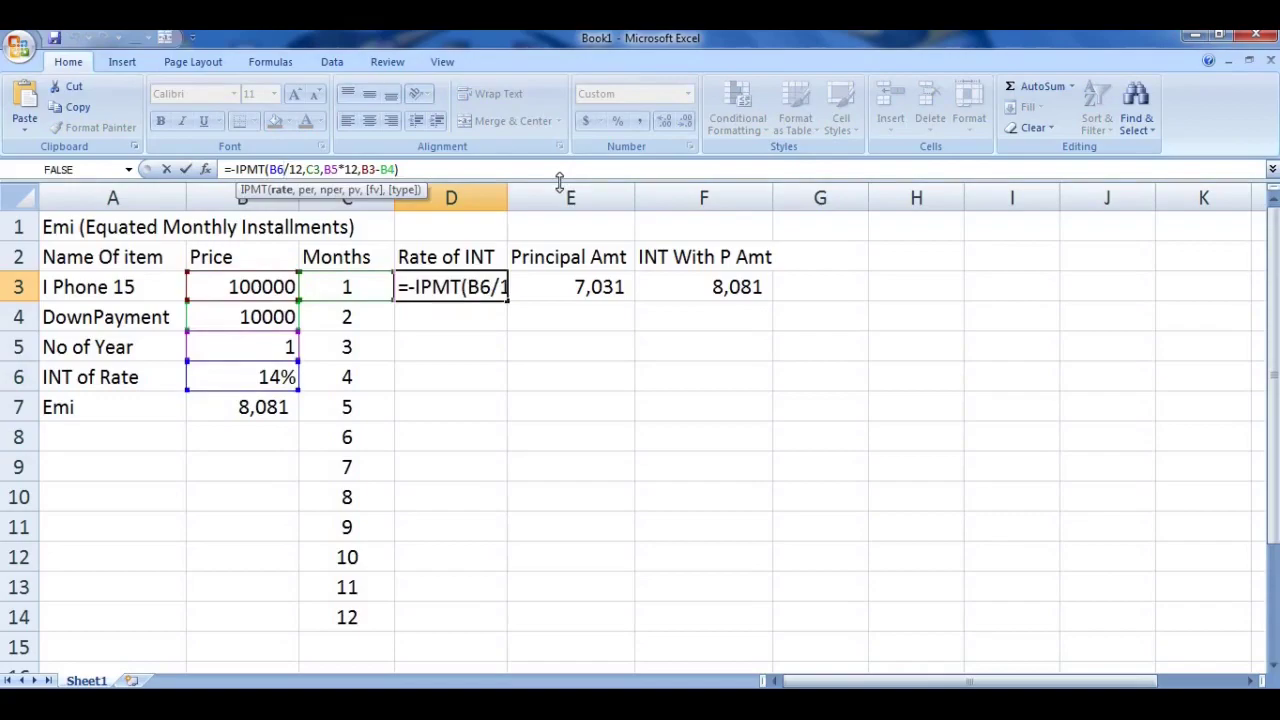
pyautogui.press('F4')
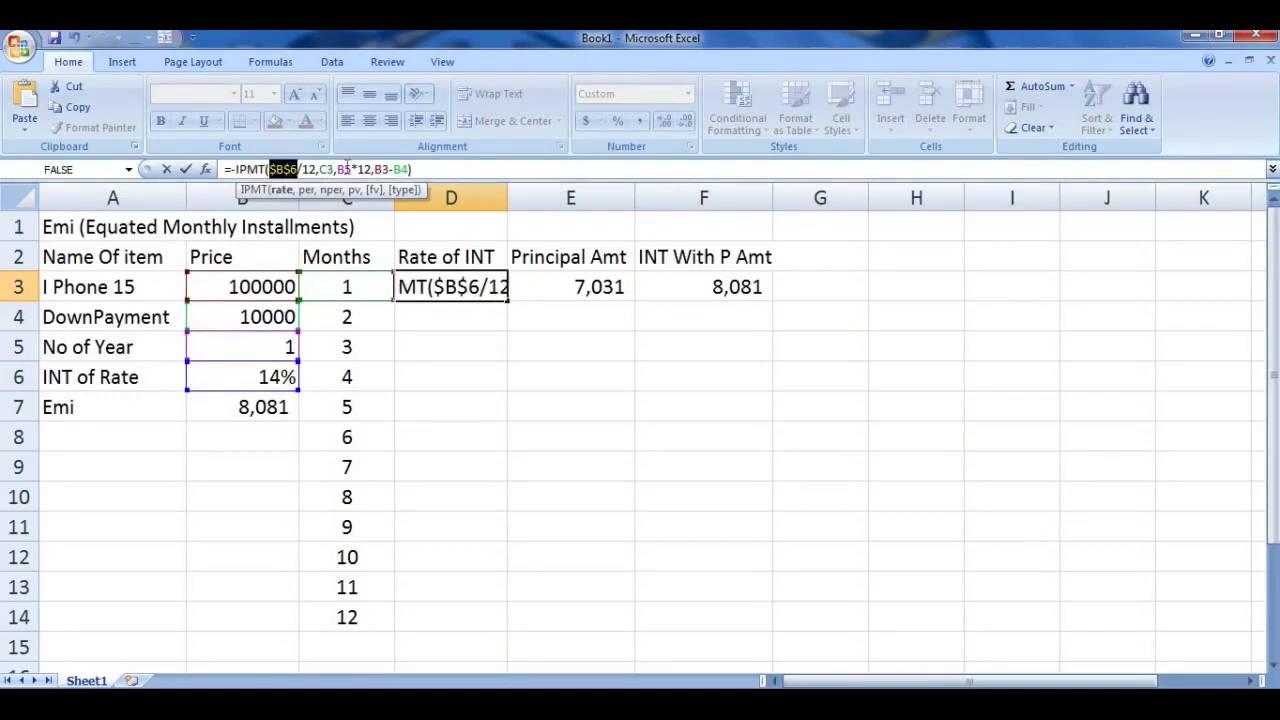
pyautogui.click(351, 169)
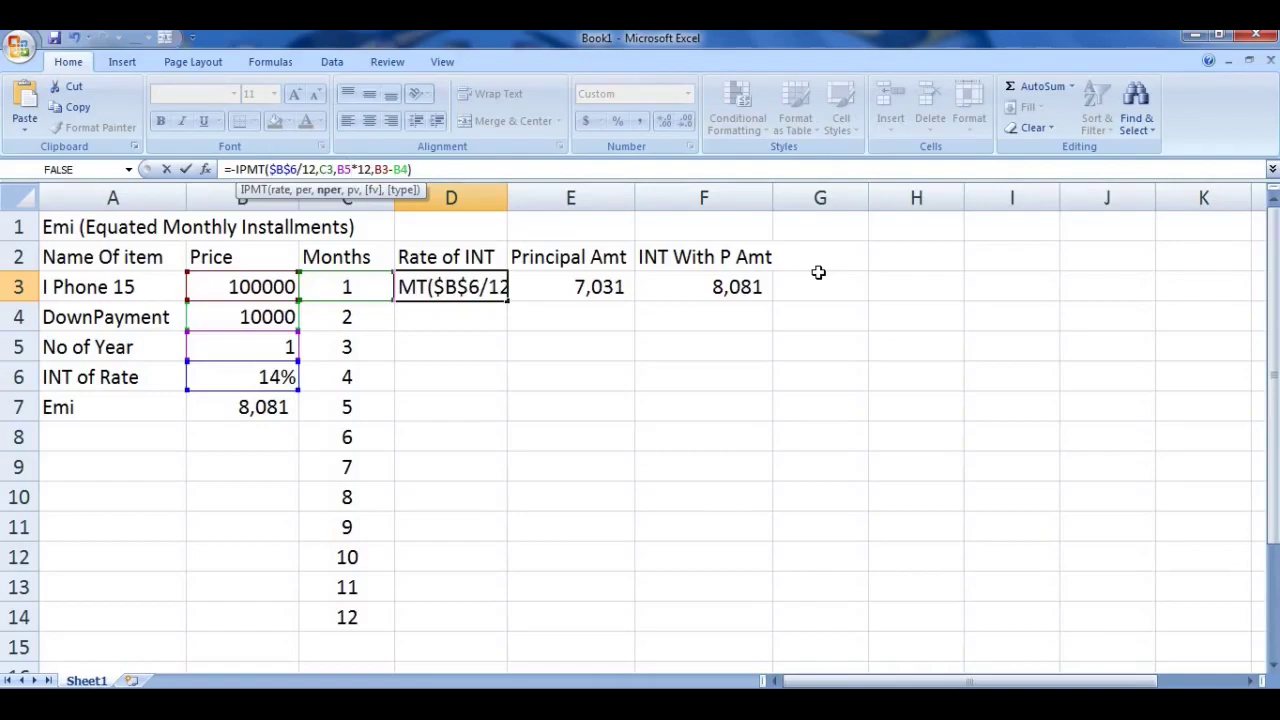
pyautogui.doubleClick(344, 169)
pyautogui.press('F4')
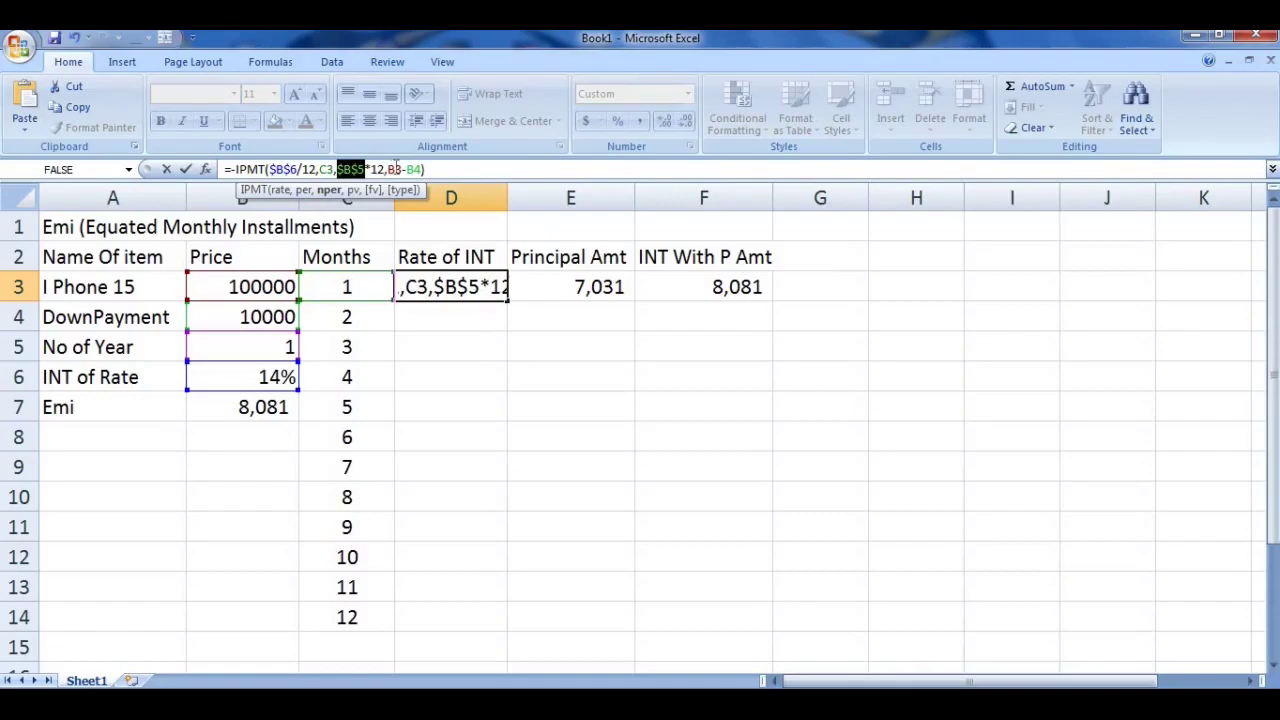
pyautogui.click(401, 169)
pyautogui.press('F4')
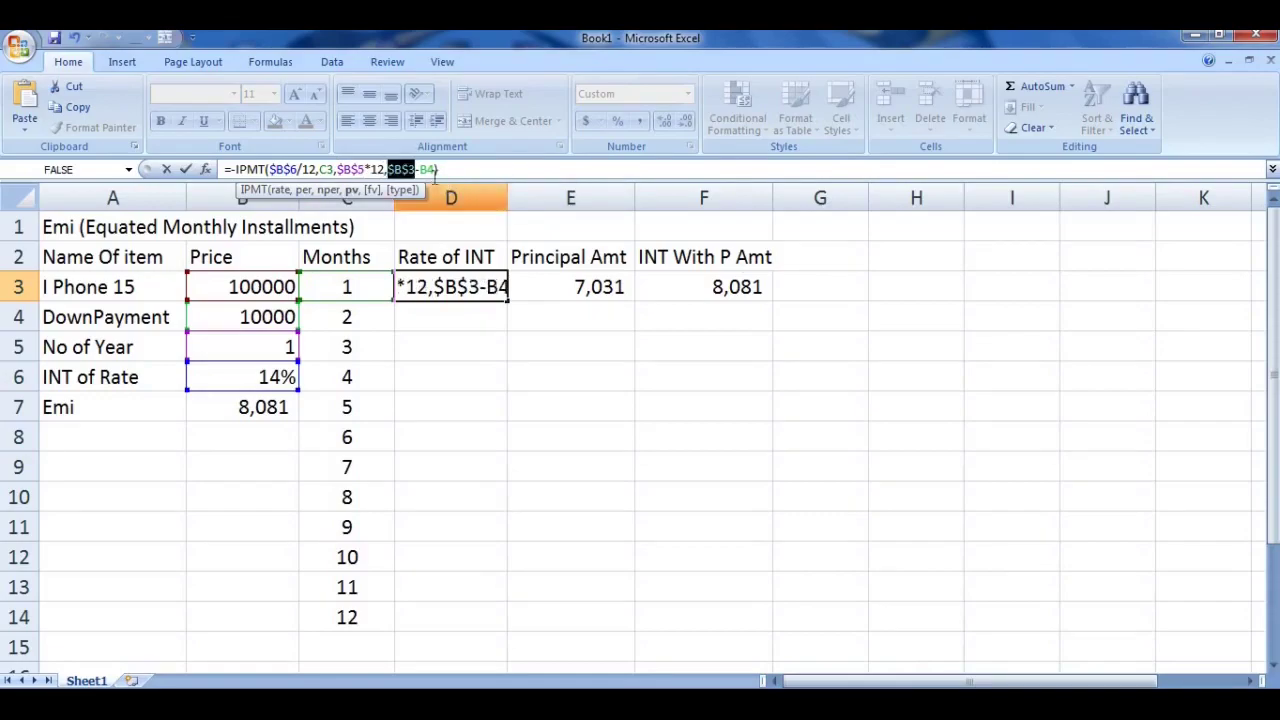
pyautogui.press('F4')
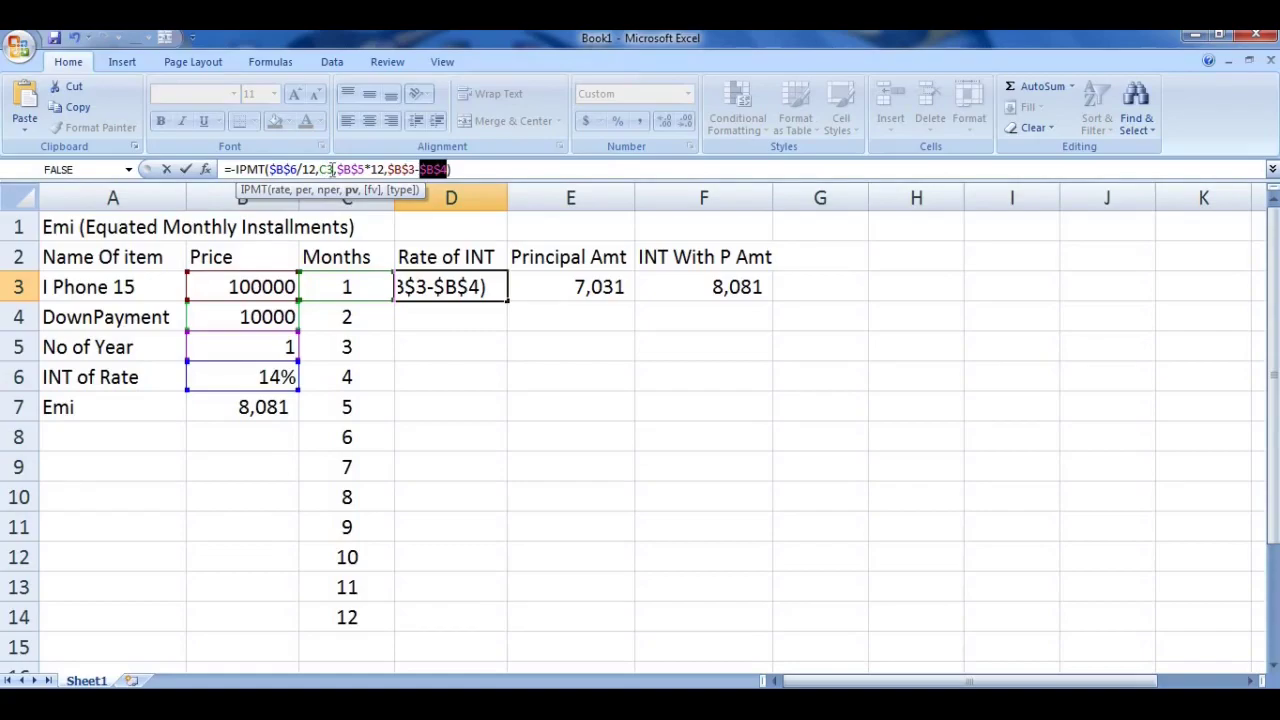
pyautogui.press('Return')
pyautogui.click(423, 281)
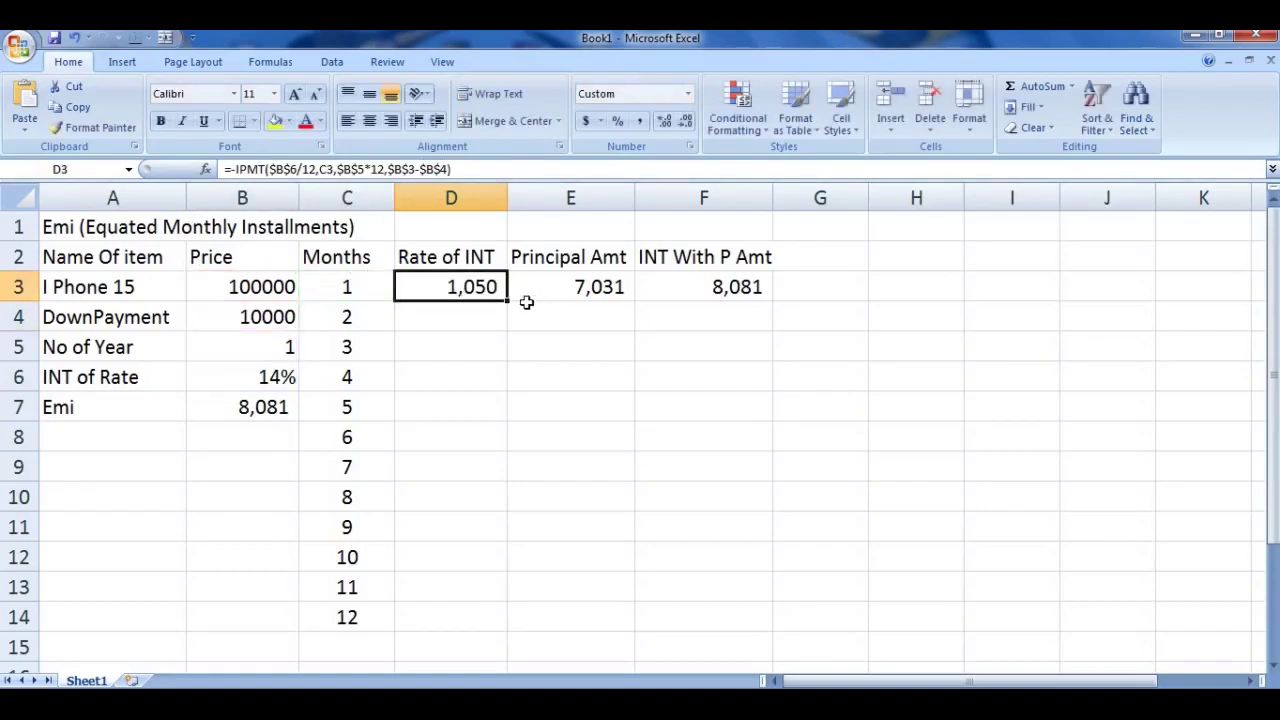
pyautogui.moveTo(507, 300); pyautogui.dragTo(520, 627)
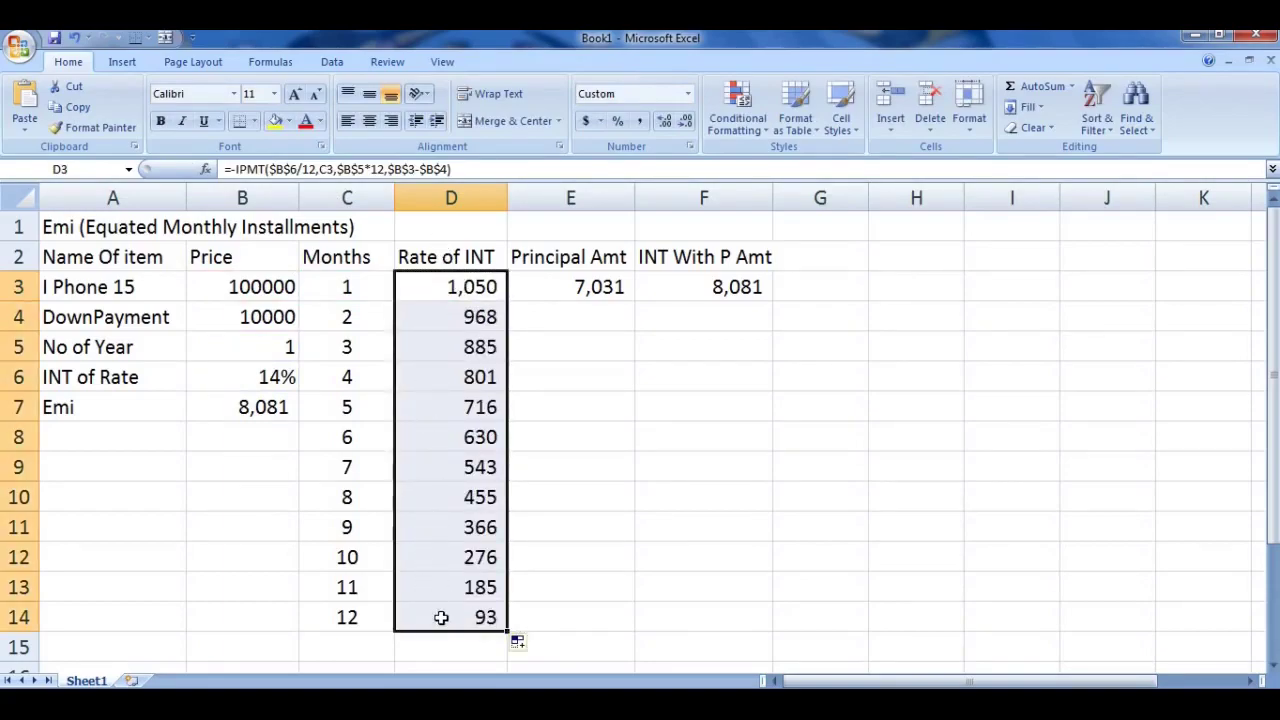
# Make E3's PPMT references to B6, B5, B3 and B4 absolute and fill to E14 (7,031 to 7,988)
pyautogui.click(582, 281)
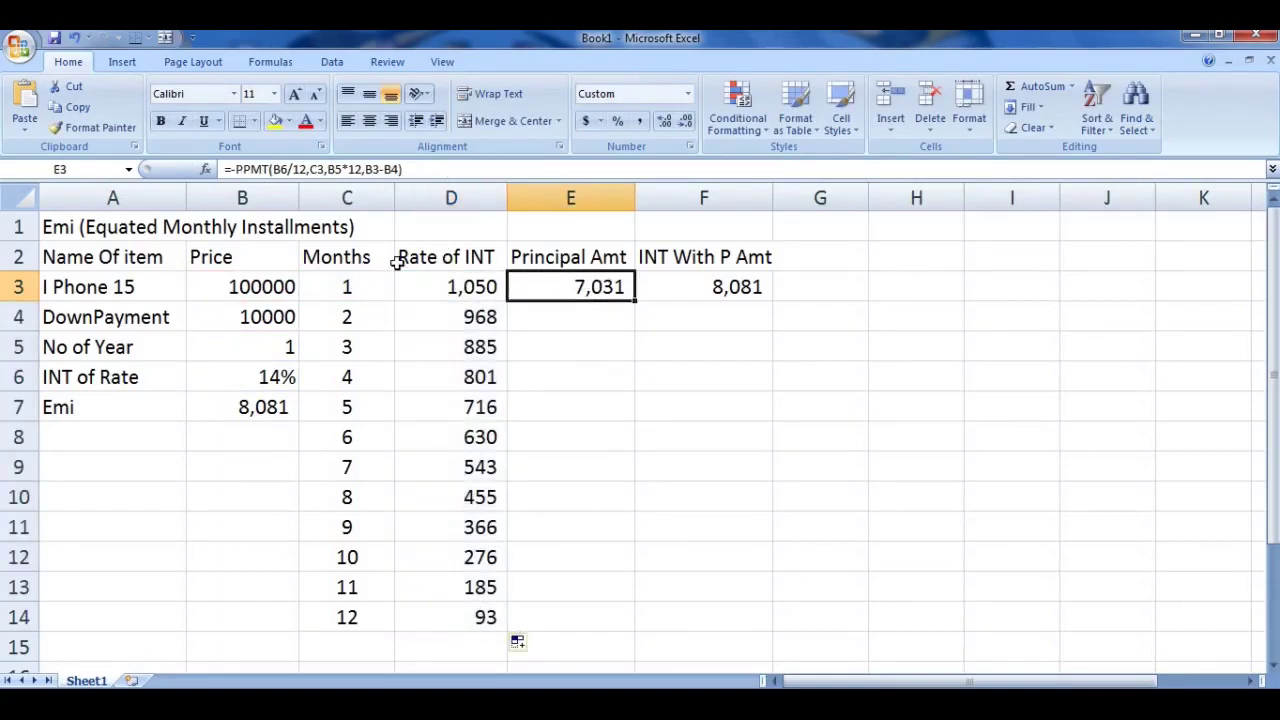
pyautogui.click(287, 169)
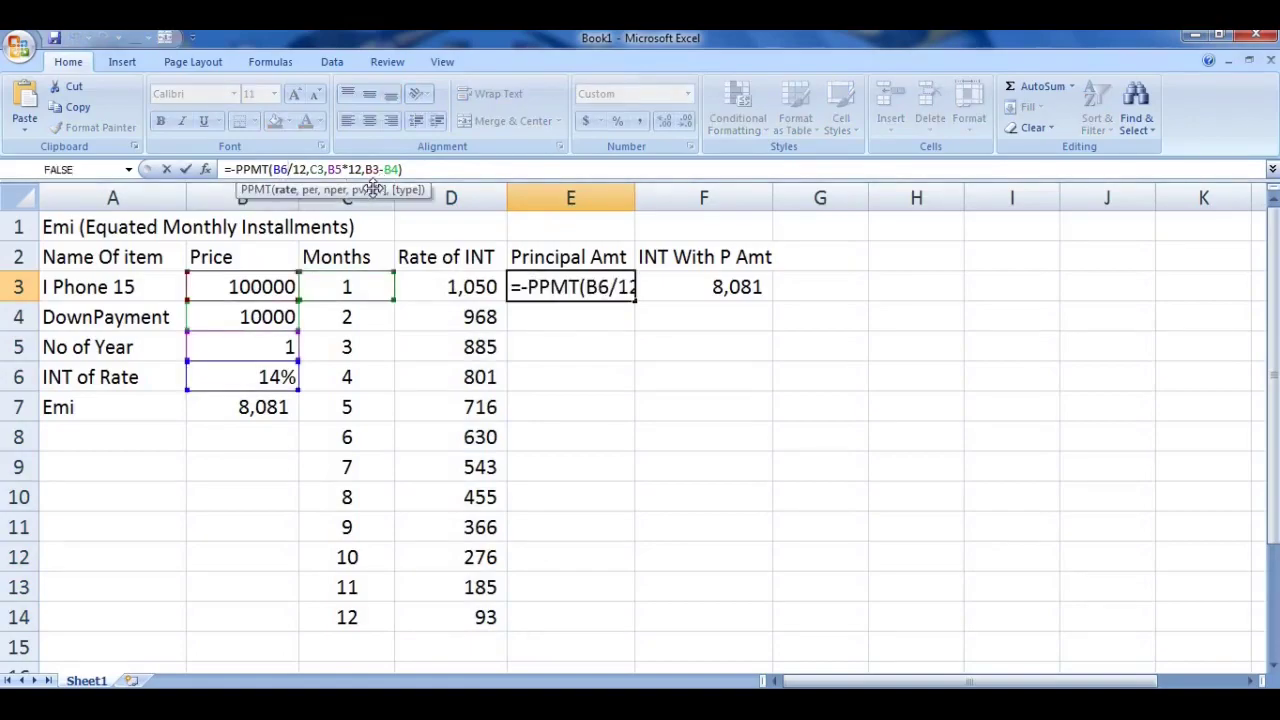
pyautogui.press('F4')
pyautogui.click(355, 169)
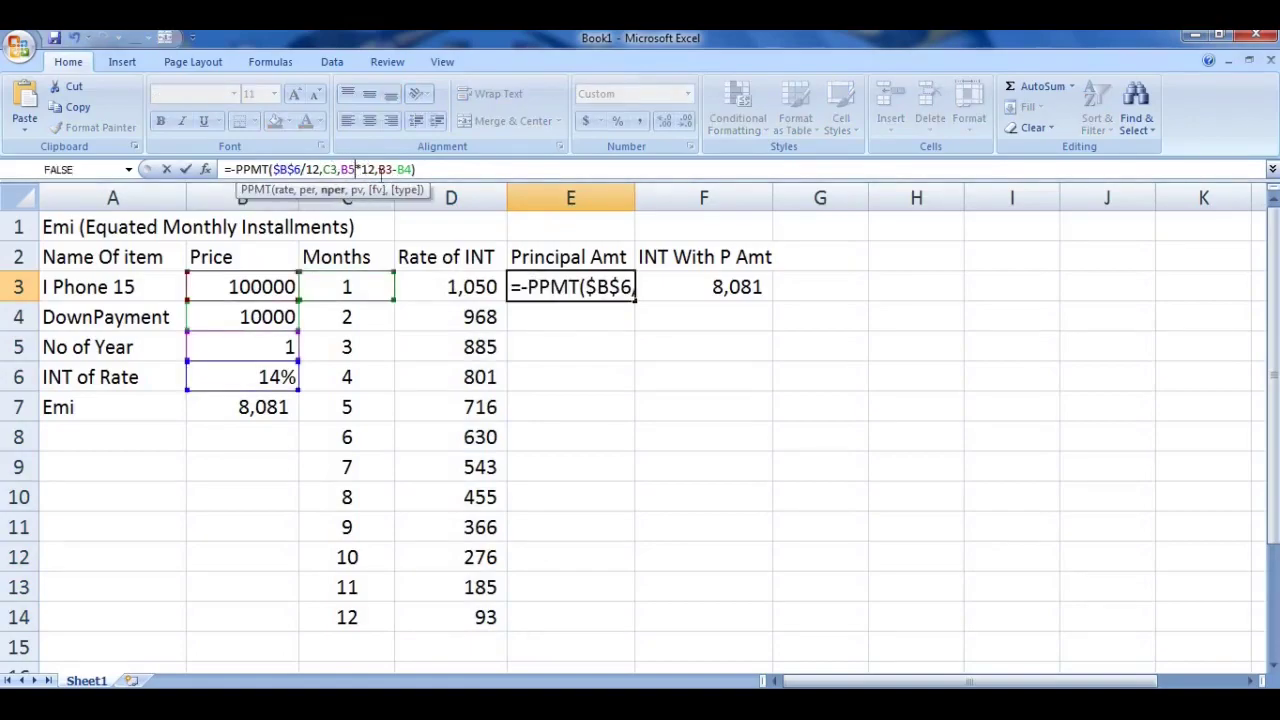
pyautogui.press('F4')
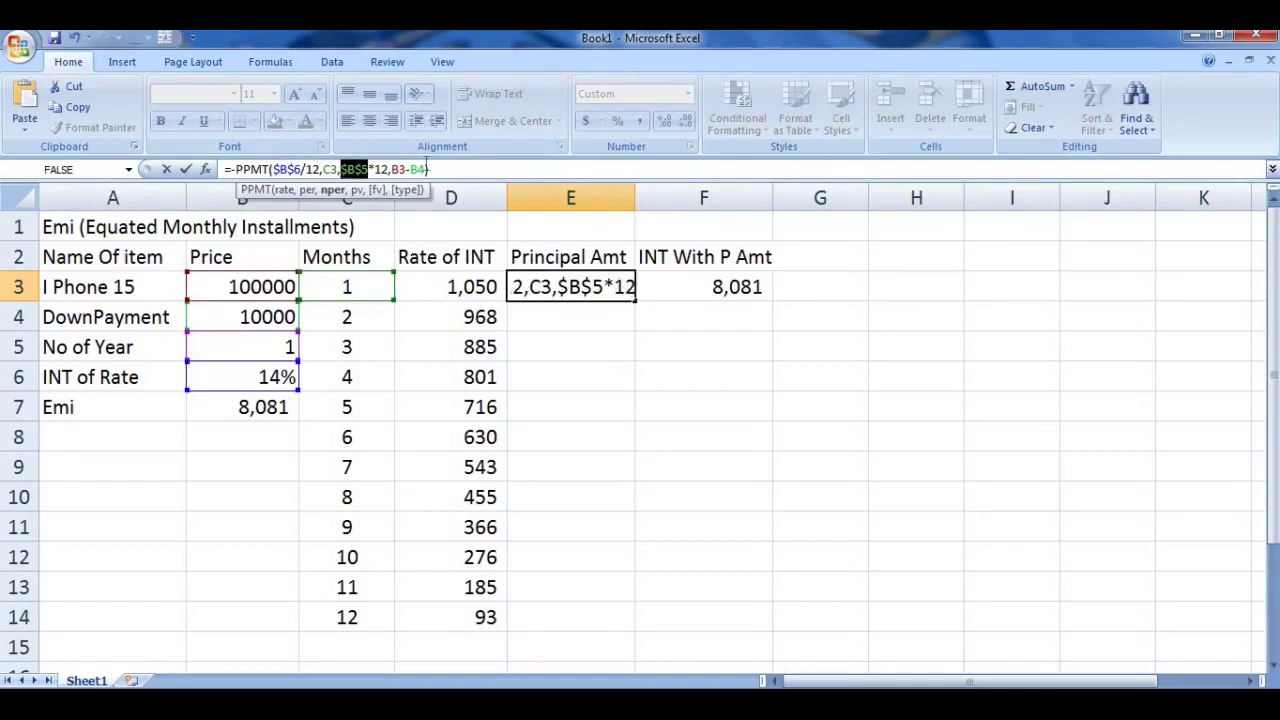
pyautogui.click(404, 169)
pyautogui.press('F4')
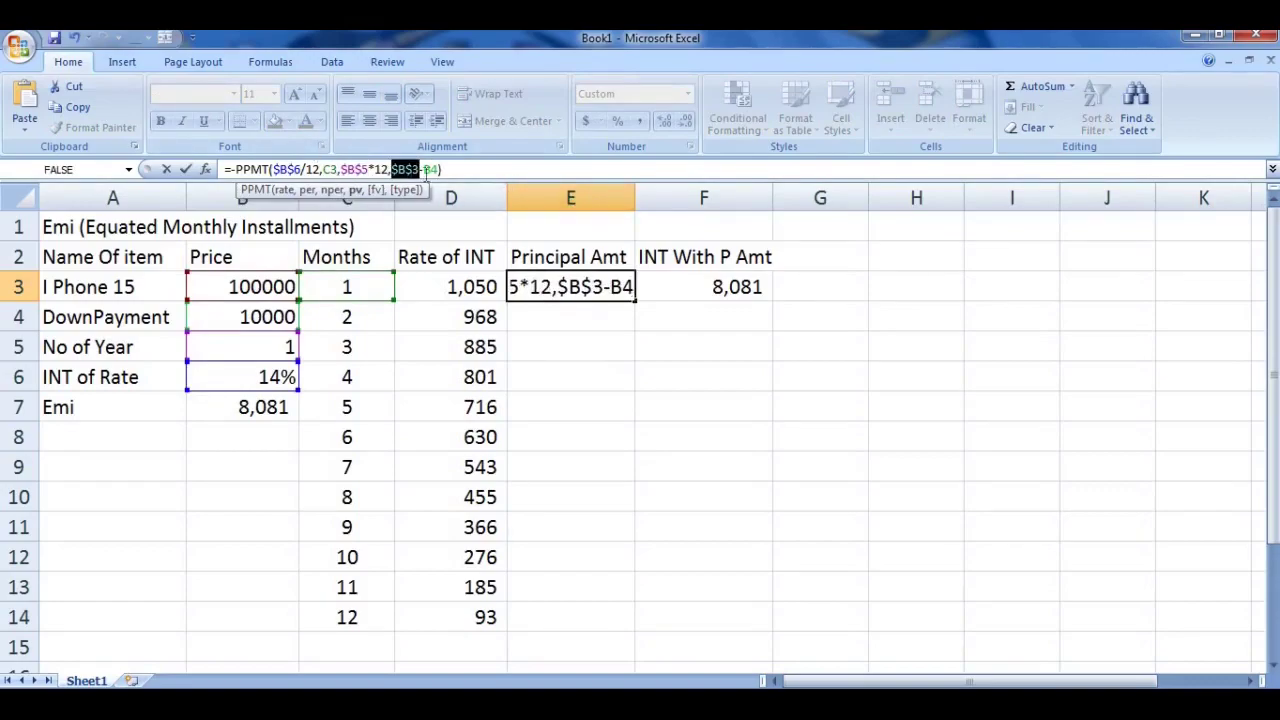
pyautogui.click(439, 169)
pyautogui.press('F4')
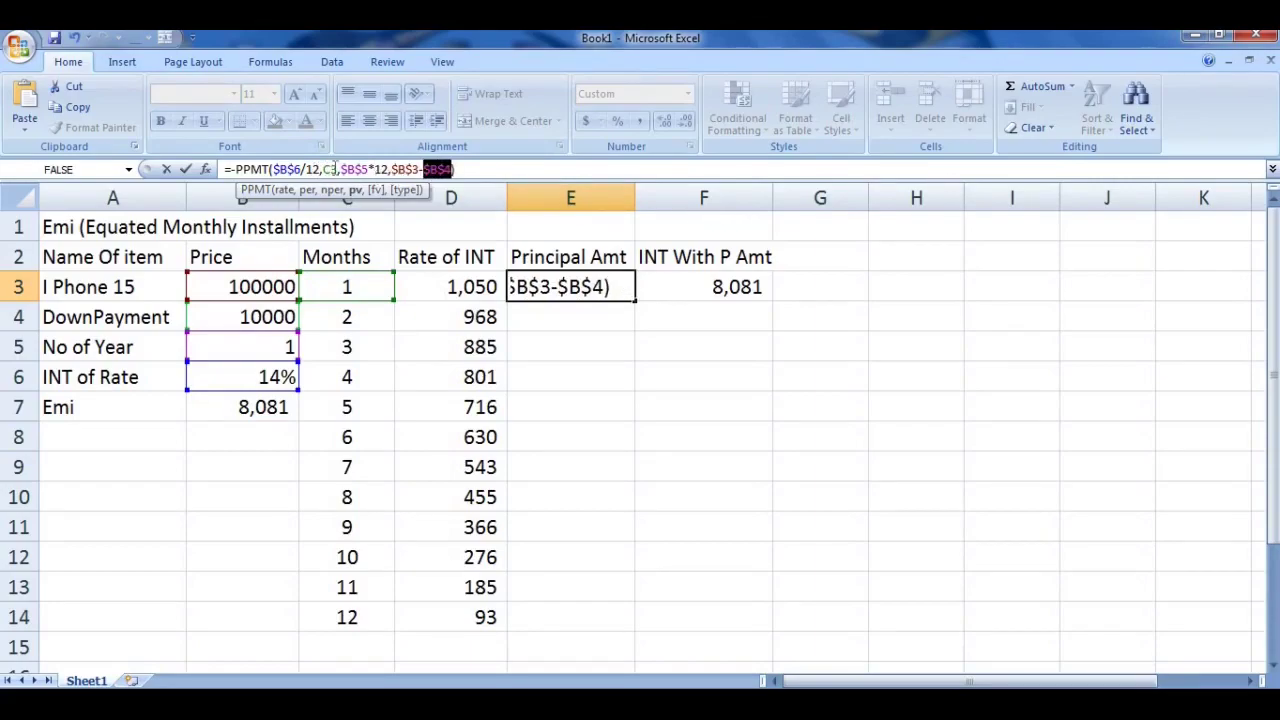
pyautogui.press('Return')
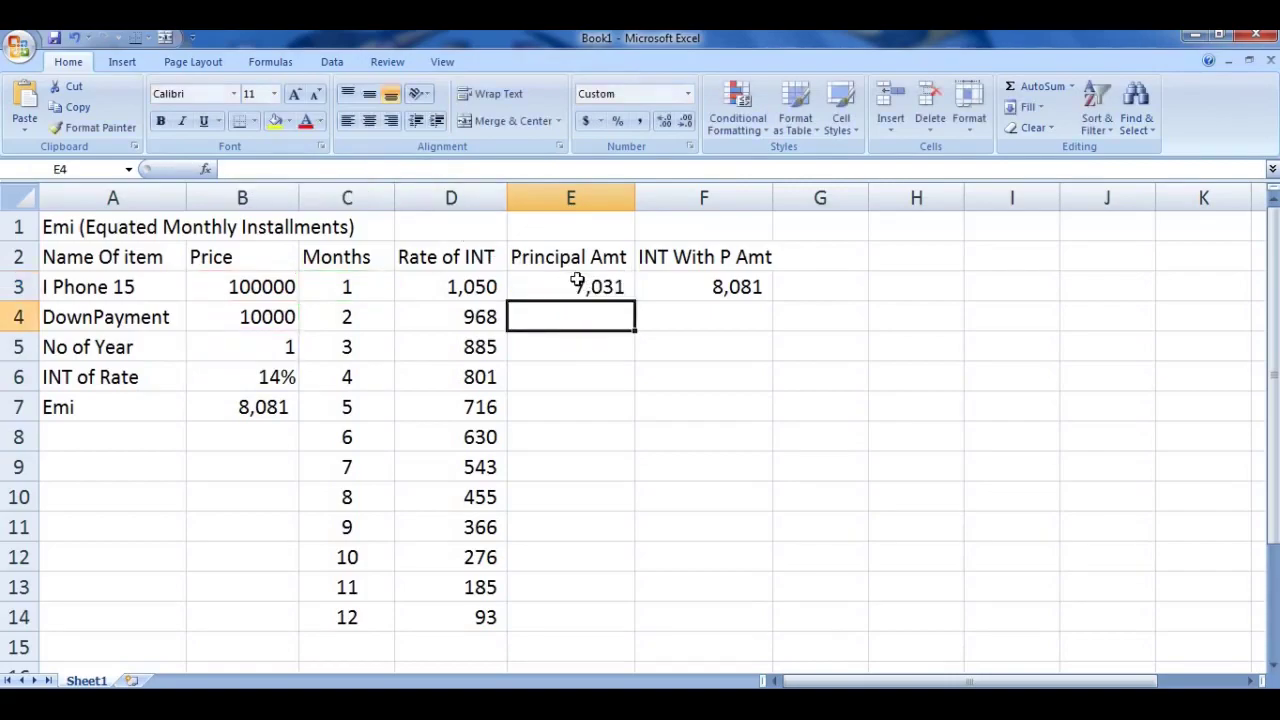
pyautogui.click(580, 285)
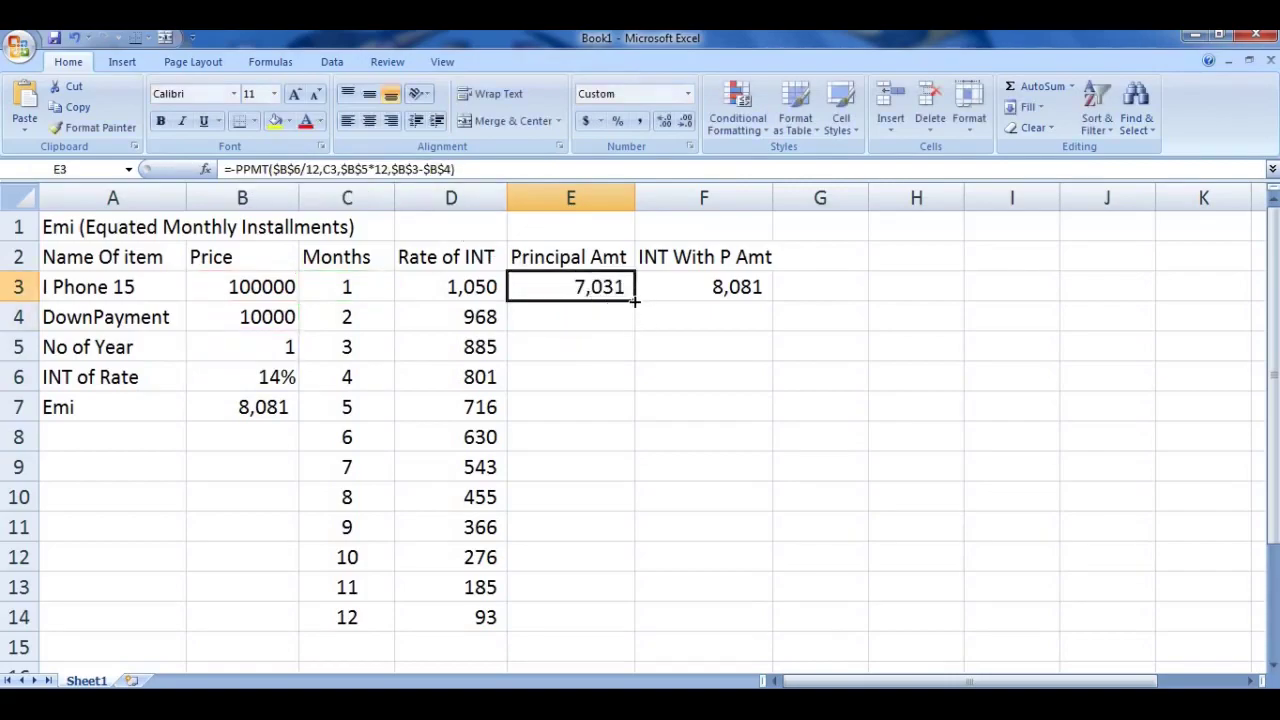
pyautogui.moveTo(641, 408); pyautogui.dragTo(646, 640)
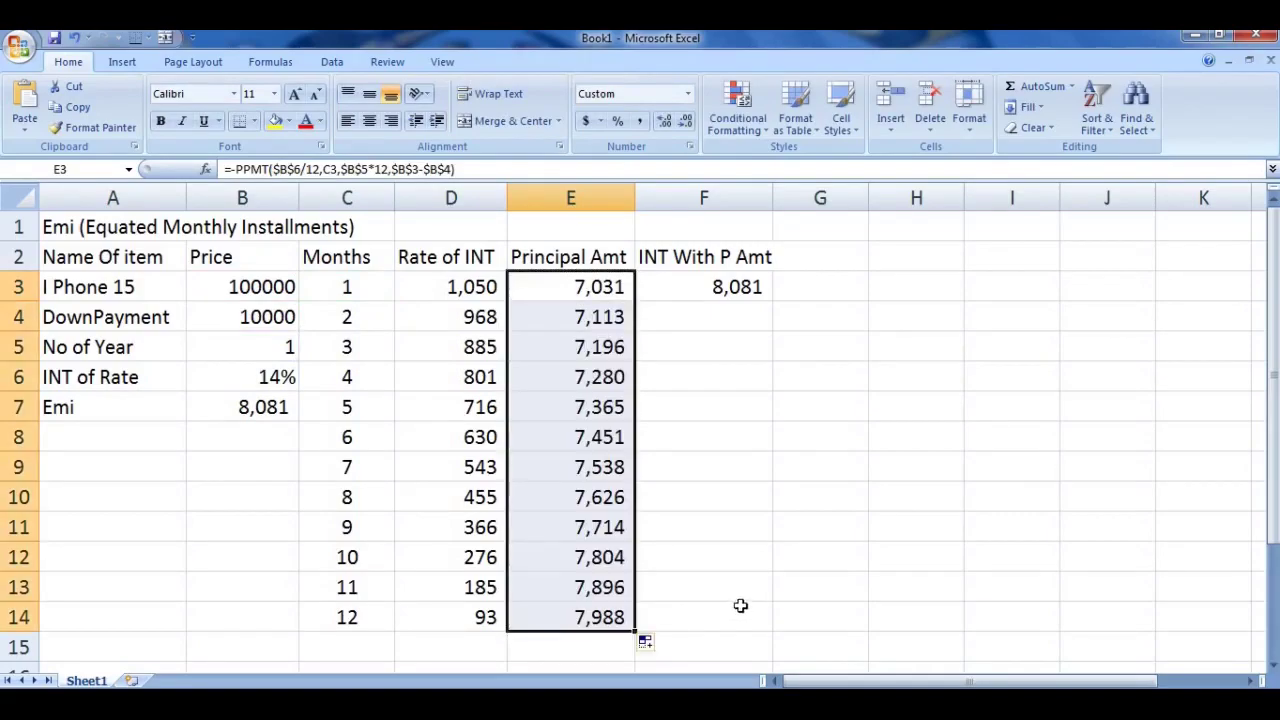
# Copy F3's =SUM(D3:E3) down to F14, giving 8,081 for every month
pyautogui.click(744, 290)
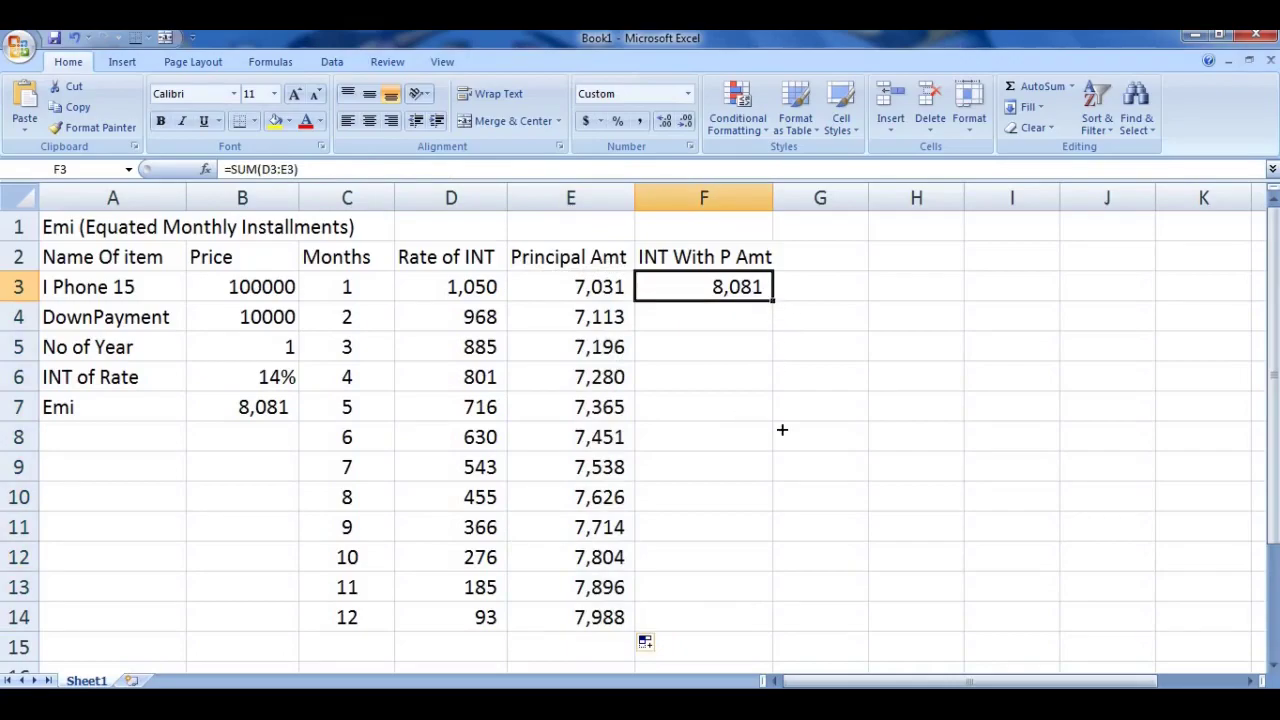
pyautogui.moveTo(782, 430); pyautogui.dragTo(788, 625)
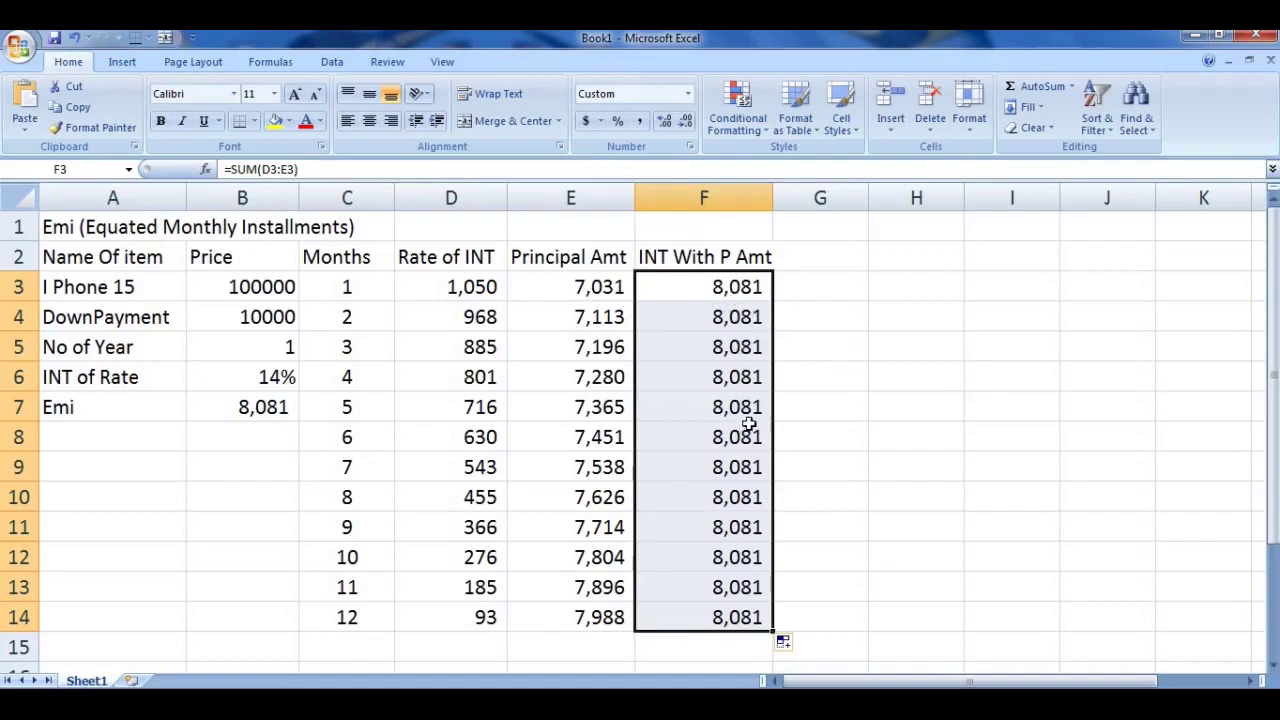
pyautogui.scroll(-1, 963, 465)
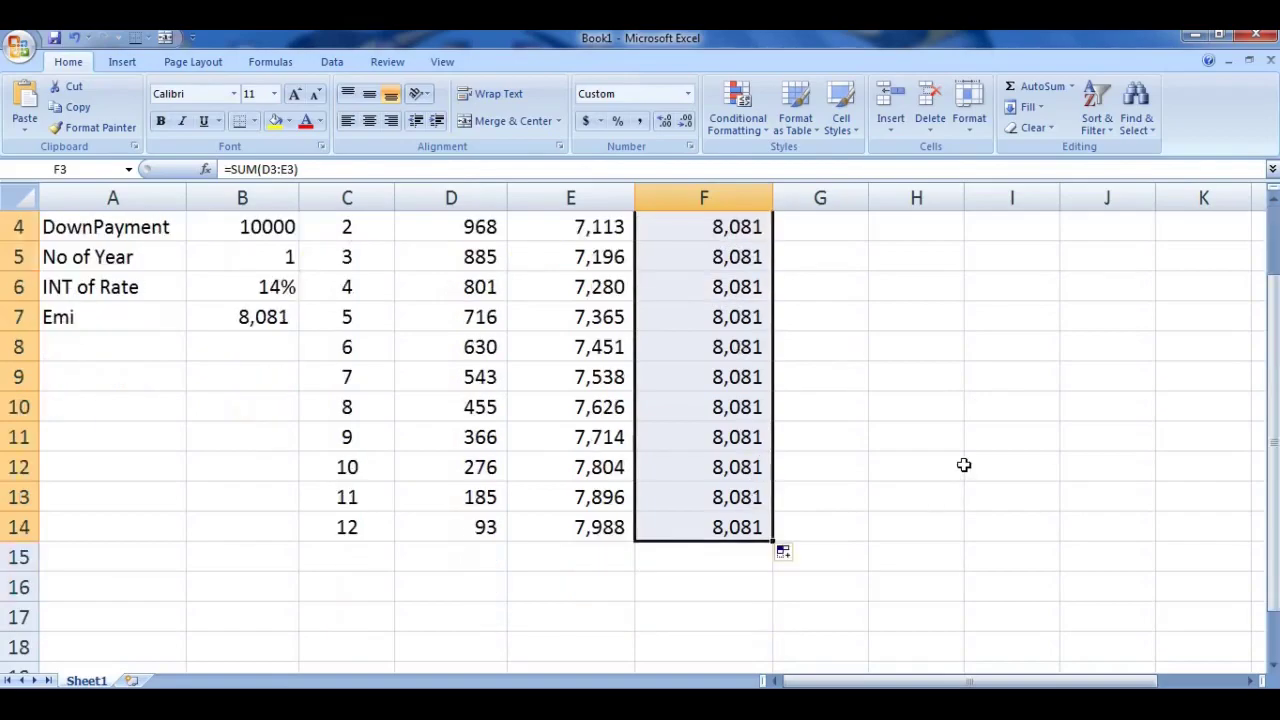
pyautogui.scroll(1, 963, 465)
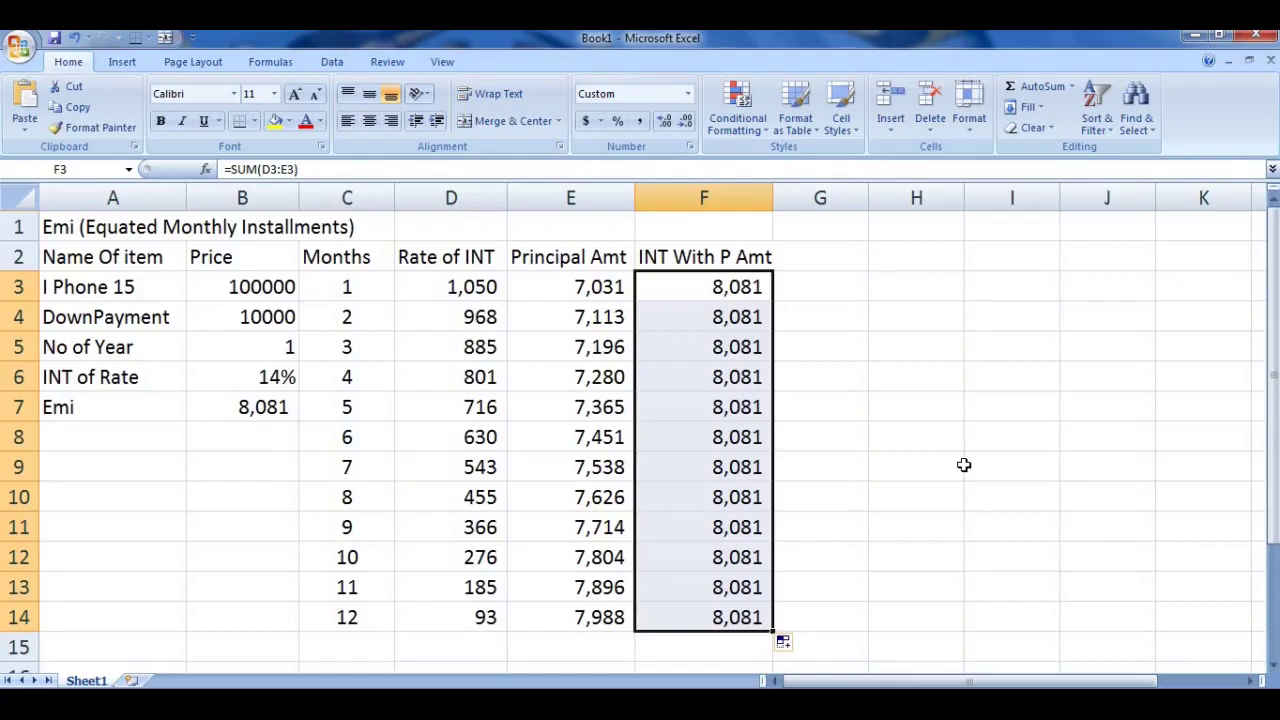
pyautogui.moveTo(489, 289); pyautogui.dragTo(468, 618)
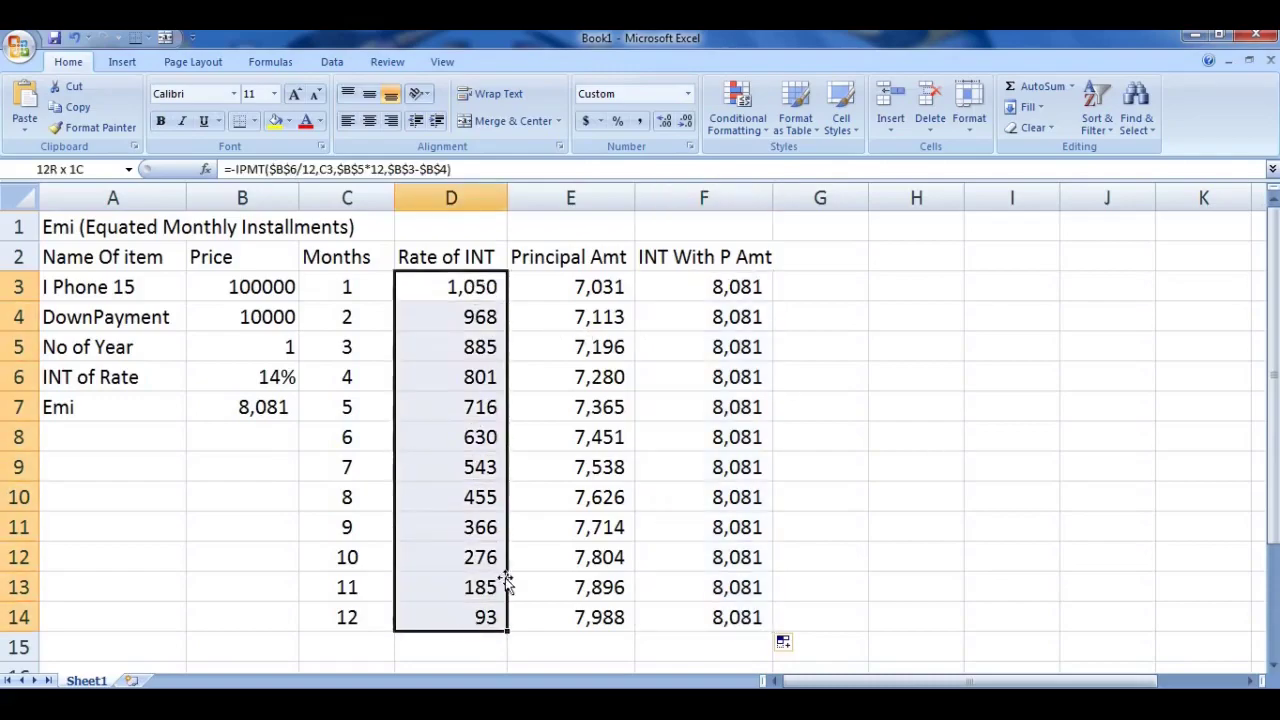
# AutoSum the interest and principal columns into row 15, totalling 6,970 and 90,000
pyautogui.click(1040, 87)
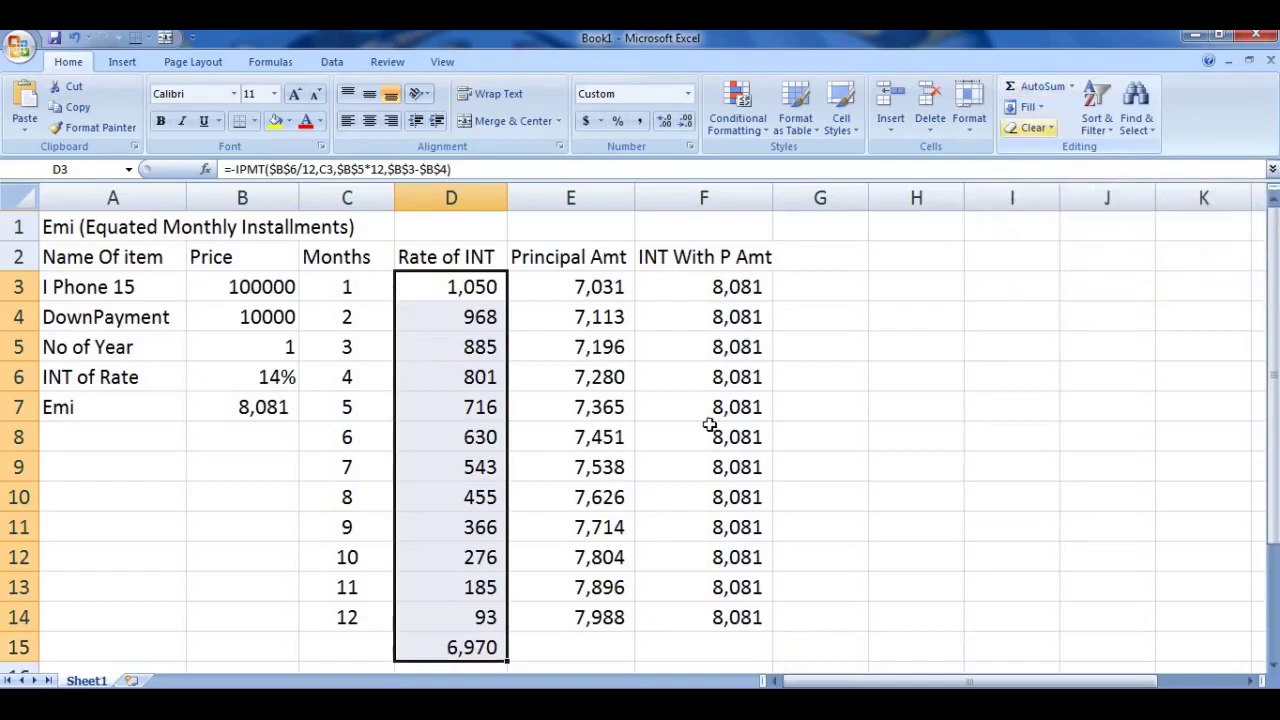
pyautogui.click(918, 586)
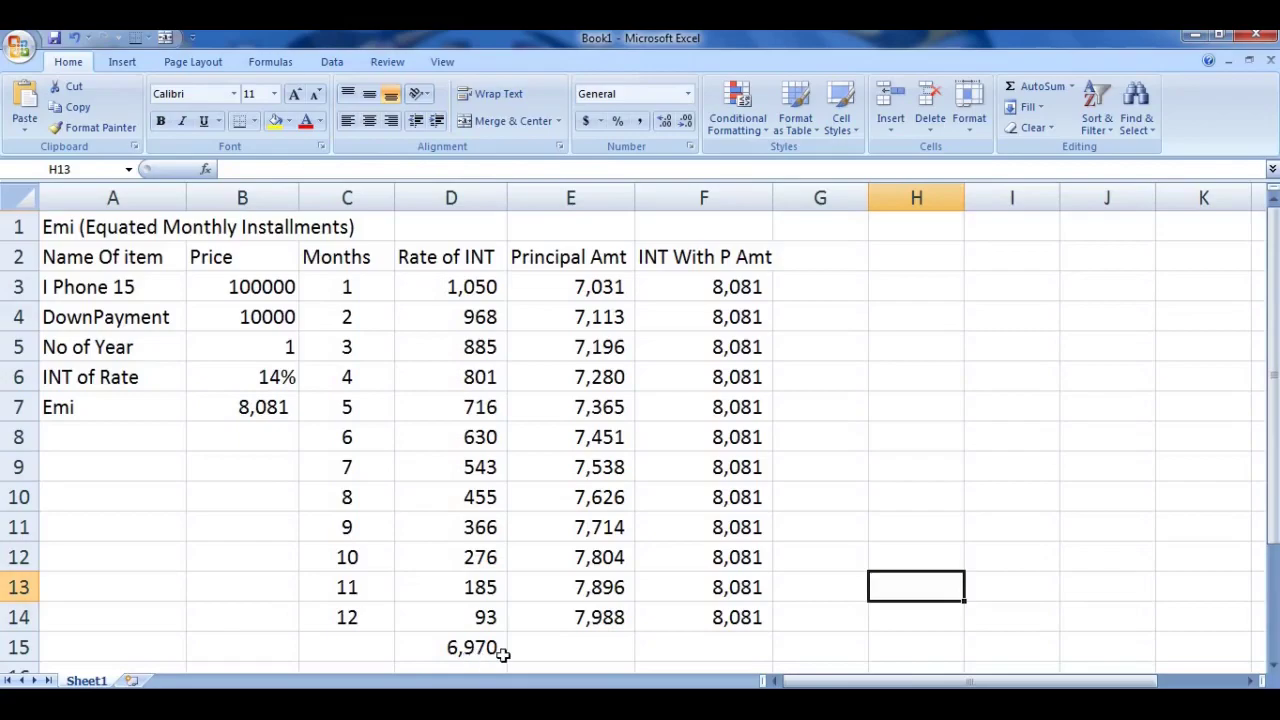
pyautogui.moveTo(588, 285); pyautogui.dragTo(584, 612)
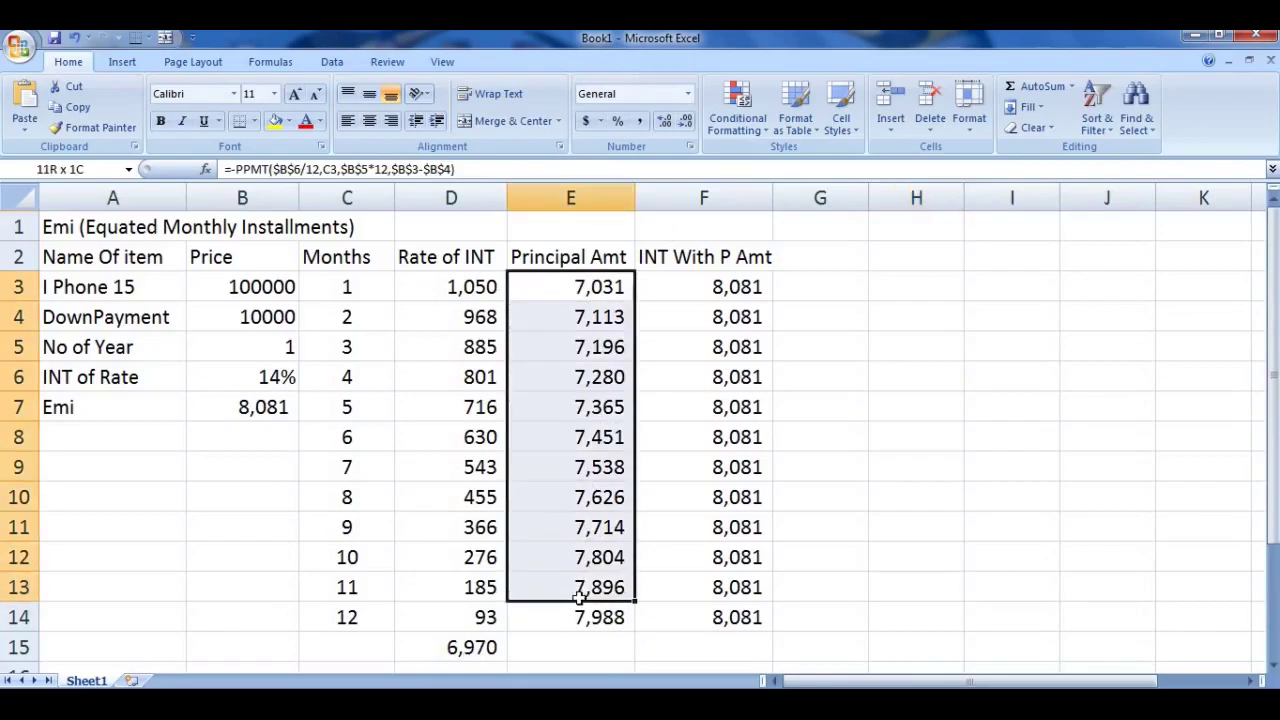
pyautogui.click(1030, 86)
pyautogui.scroll(-2, 981, 317)
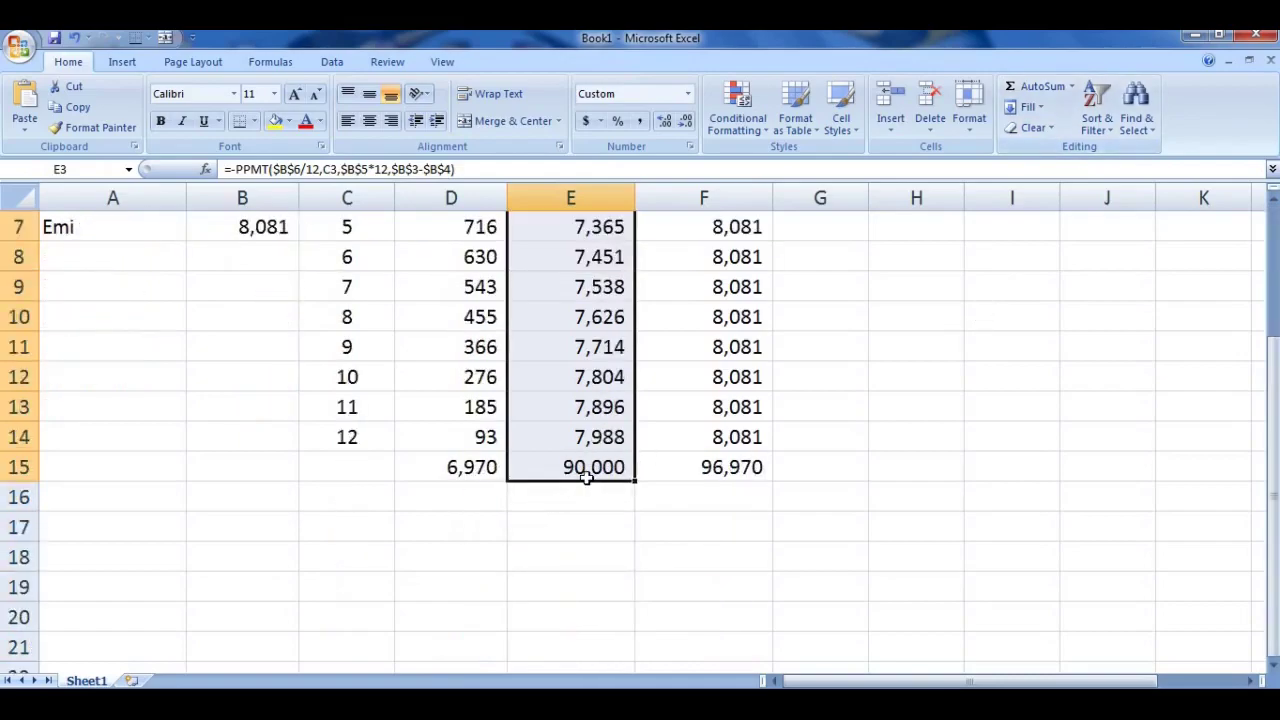
pyautogui.click(551, 503)
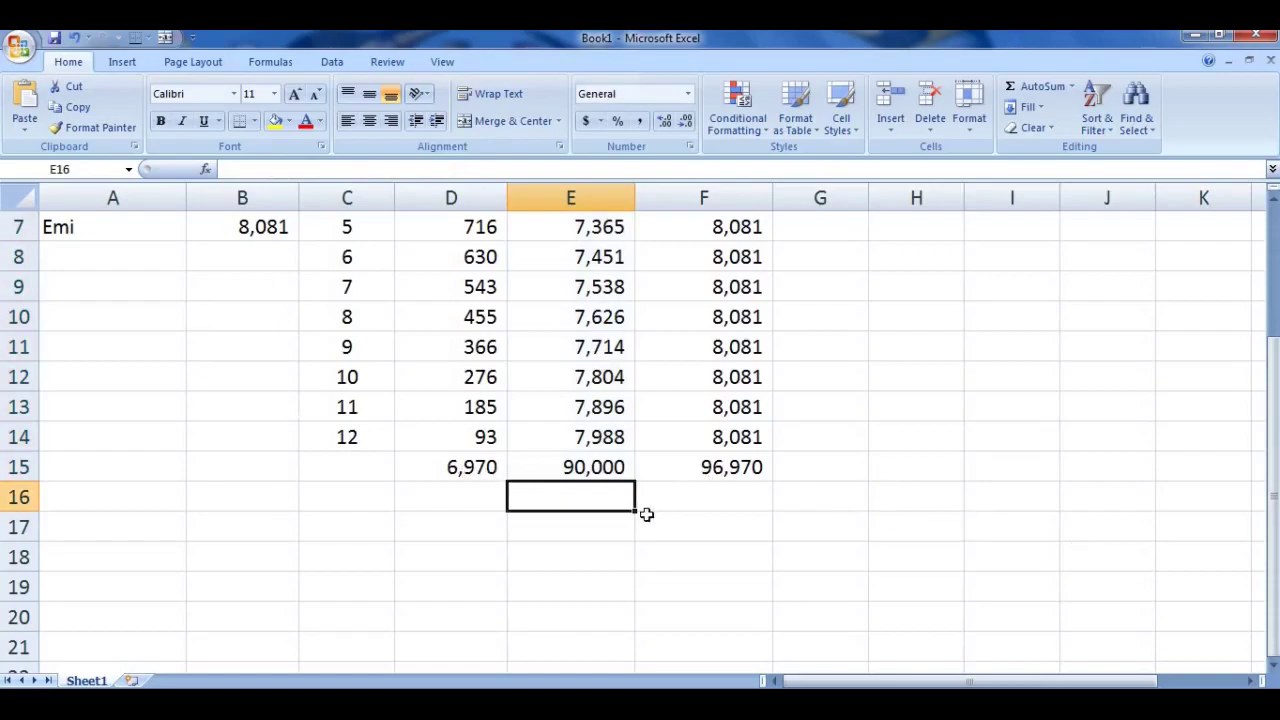
# Enter =90000+10000+6970 in F16 as a check, giving 106,970
pyautogui.click(686, 501)
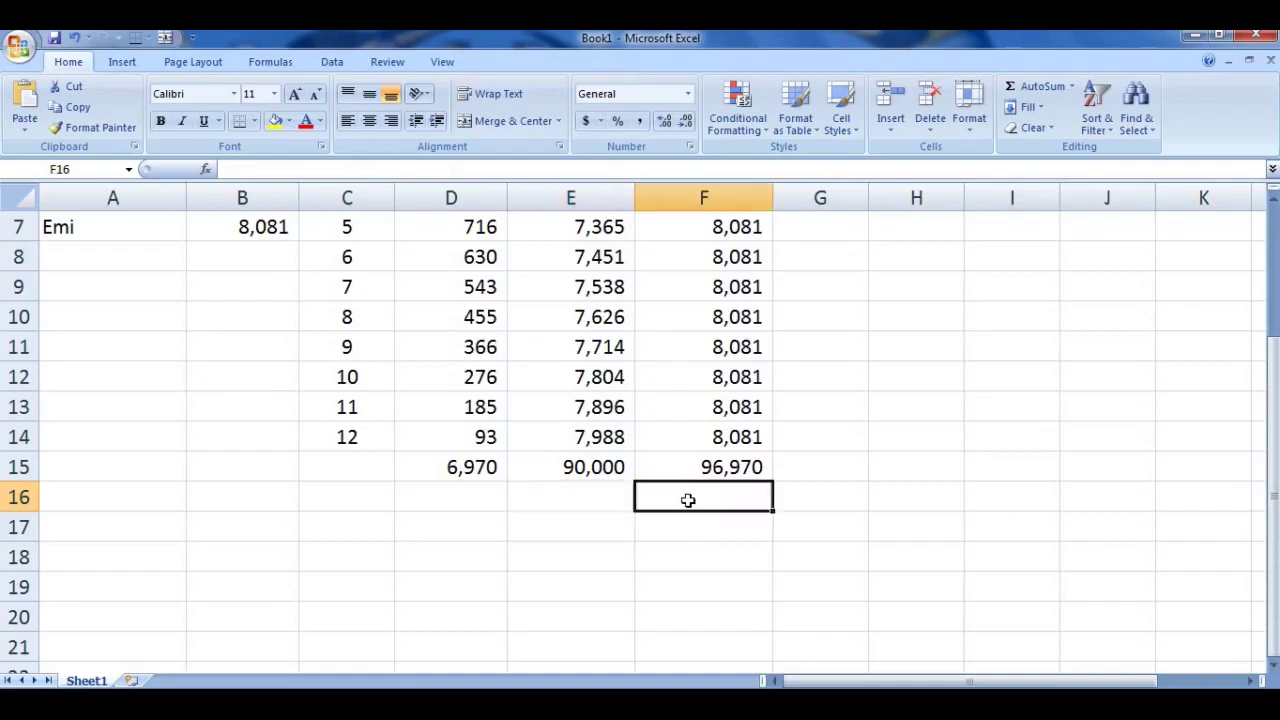
pyautogui.write('=')
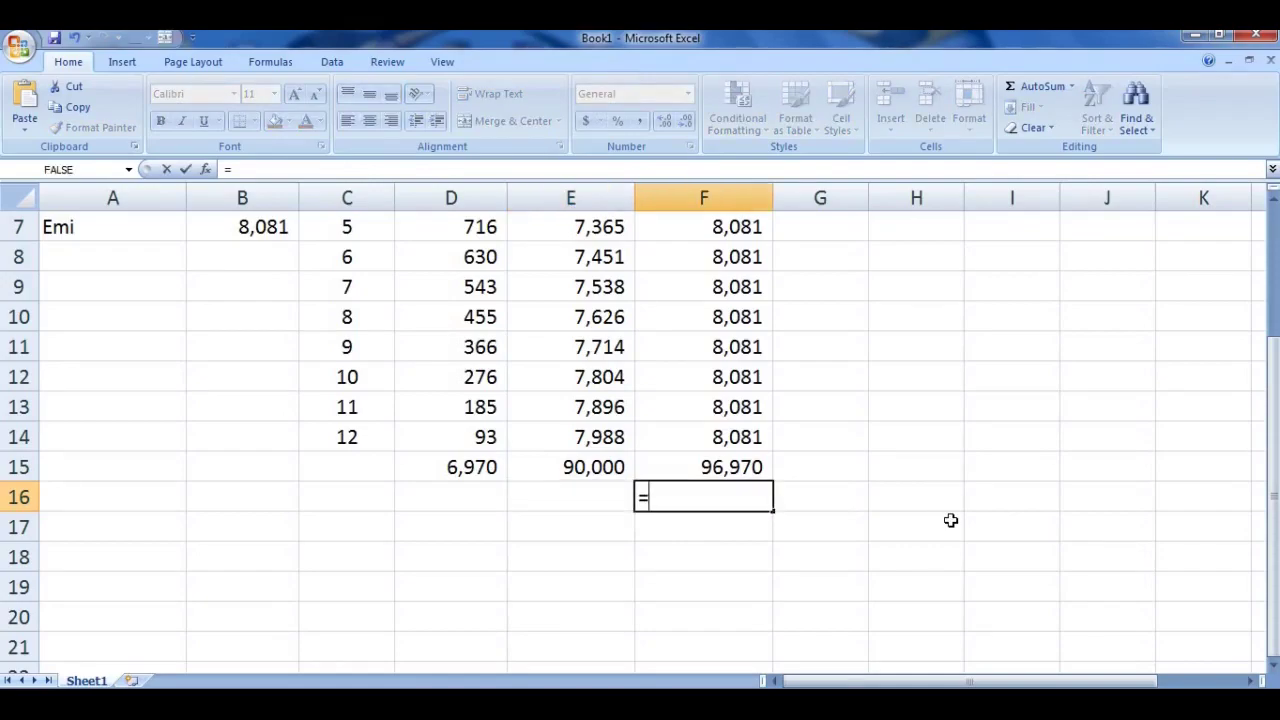
pyautogui.write('900')
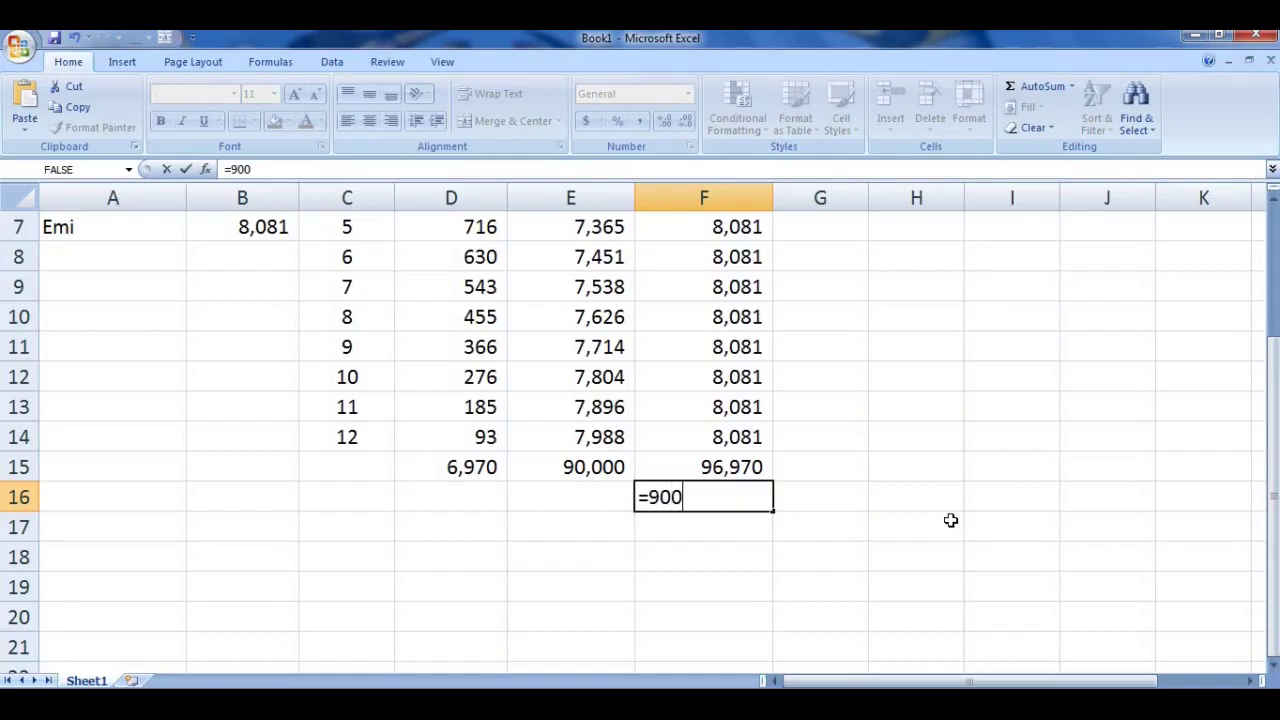
pyautogui.write('0')
pyautogui.write('0')
pyautogui.write('+')
pyautogui.write('10000')
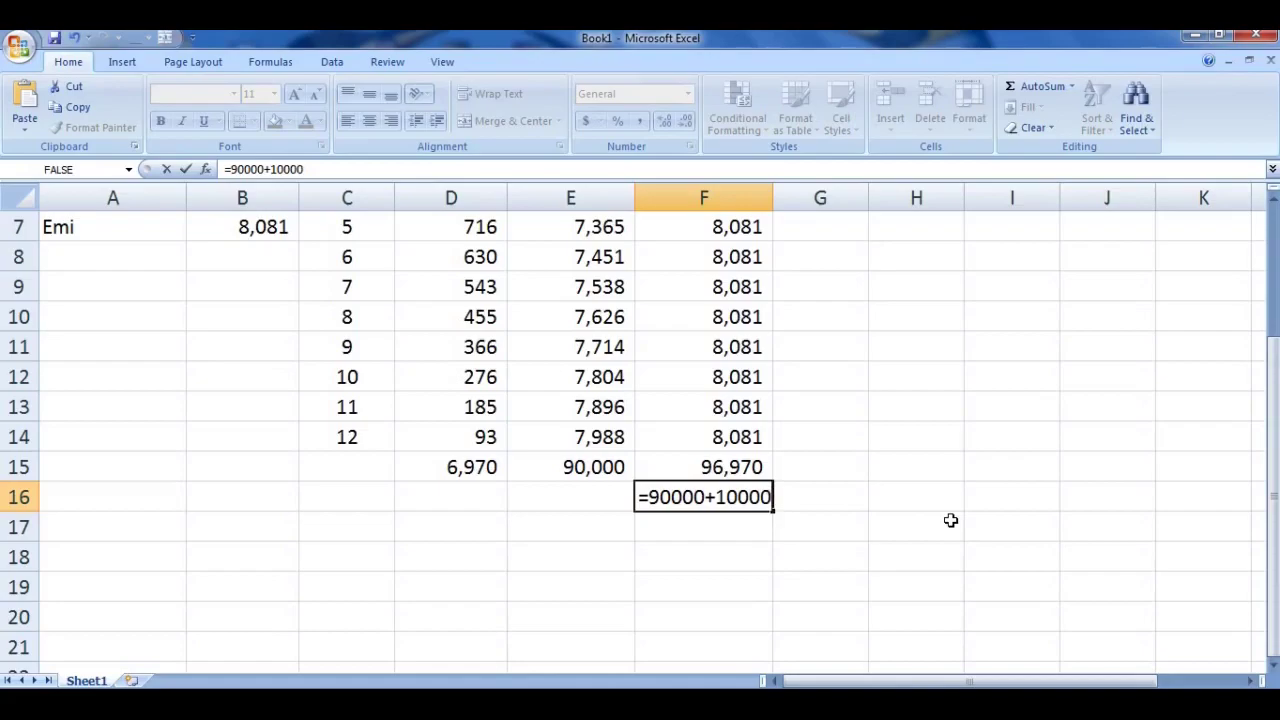
pyautogui.write('+')
pyautogui.write('69')
pyautogui.write('70')
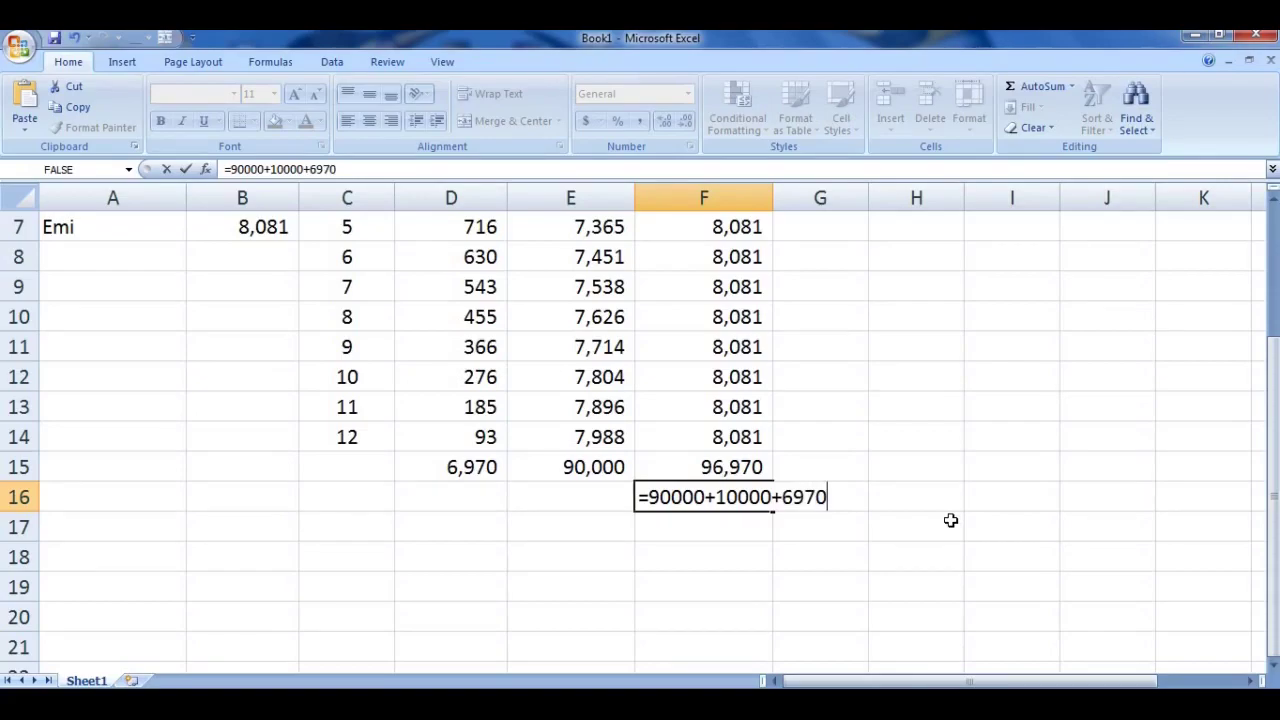
pyautogui.press('Return')
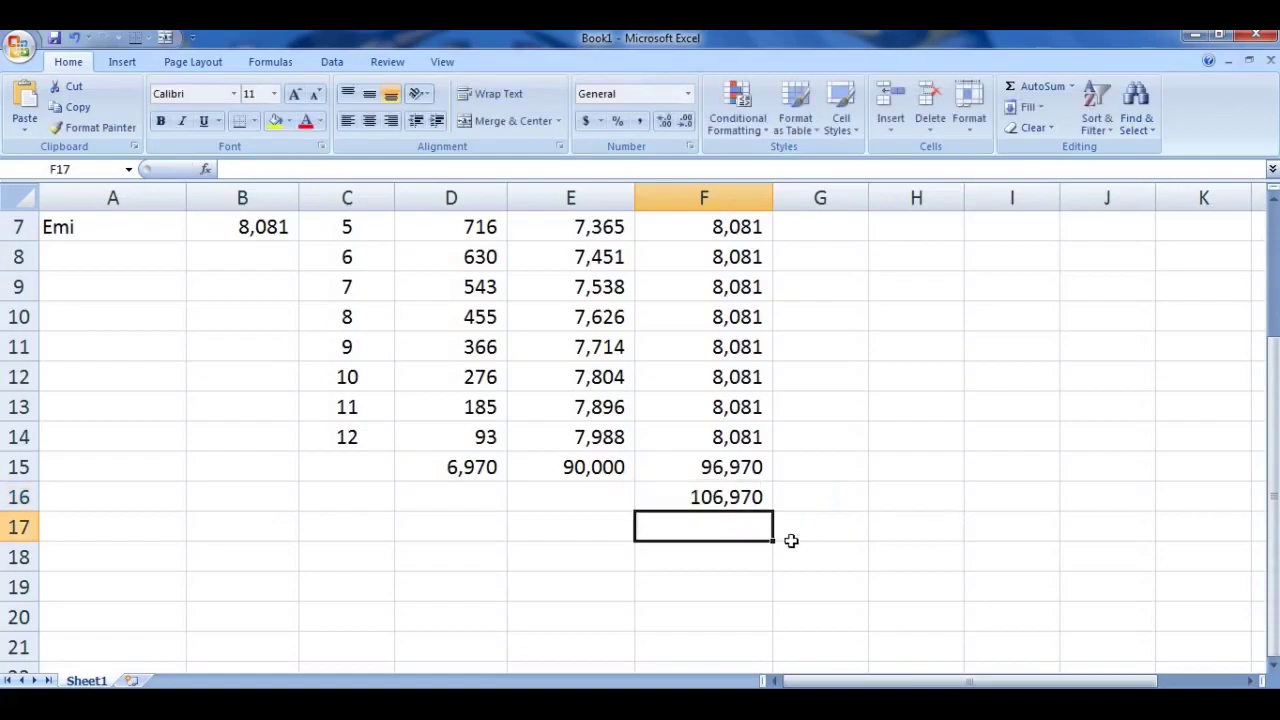
pyautogui.scroll(2, 764, 533)
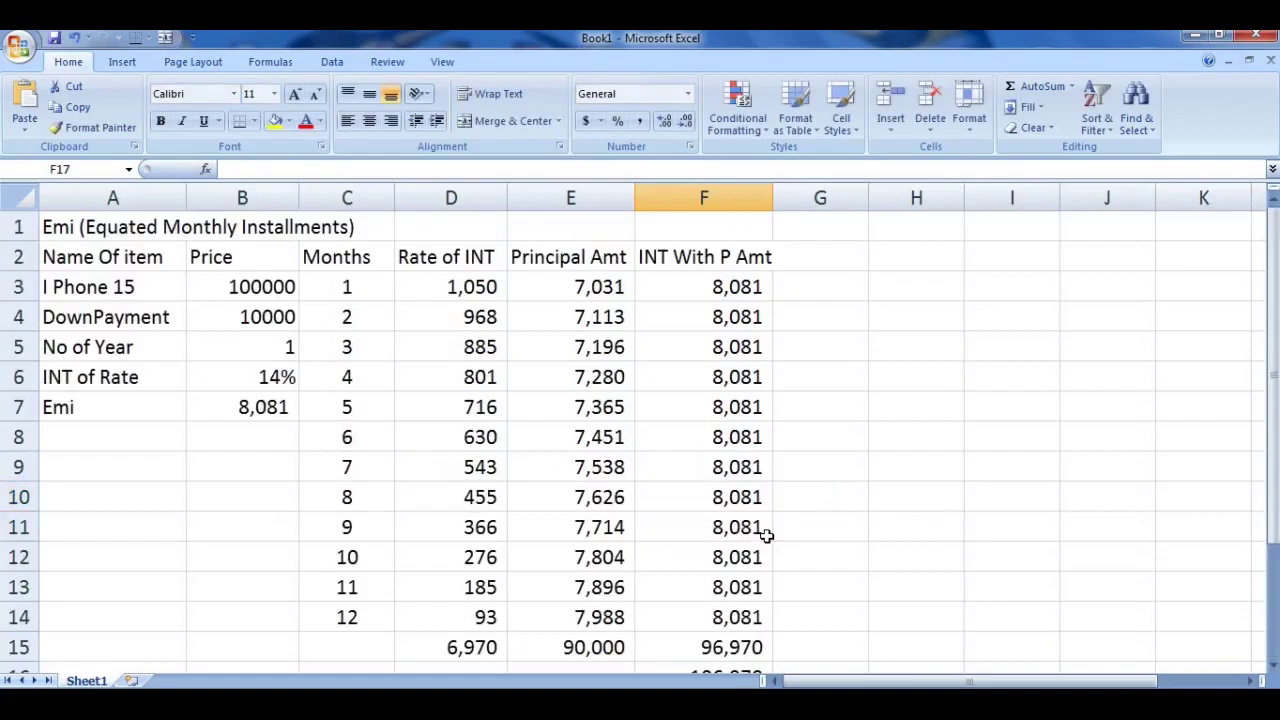